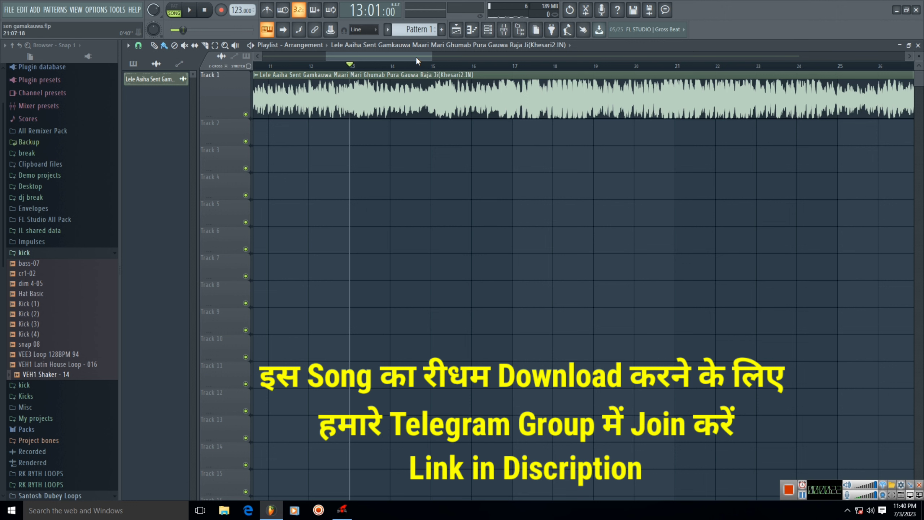
Play the song from bar 13 and from about bar 18, and return the playhead to the start.
click(192, 12)
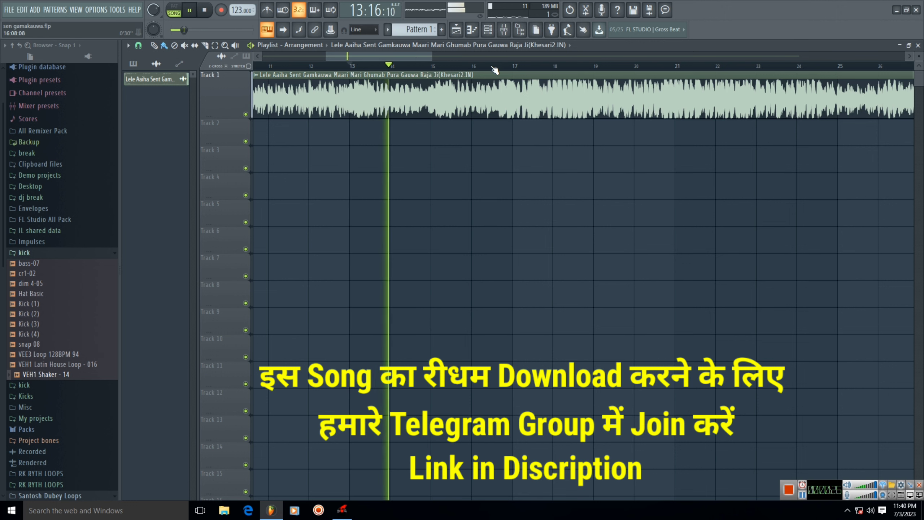
click(563, 67)
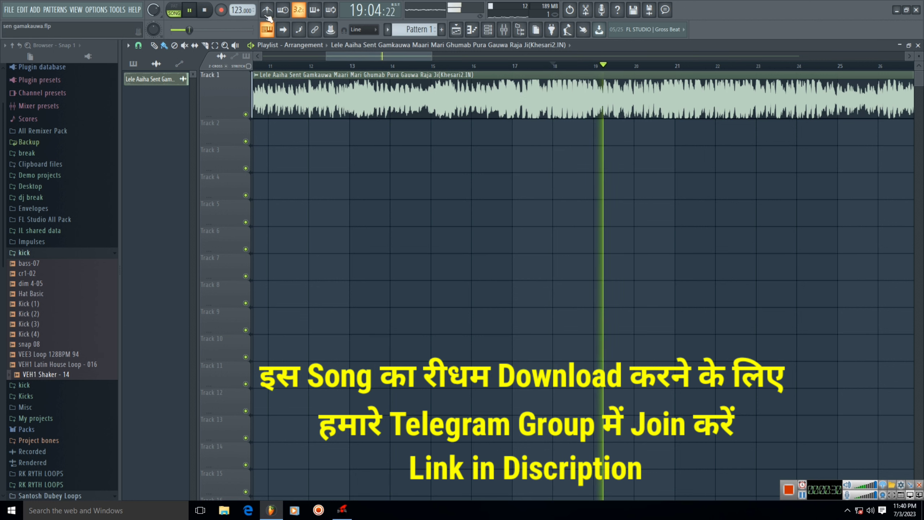
click(192, 11)
drag(360, 57, 277, 57)
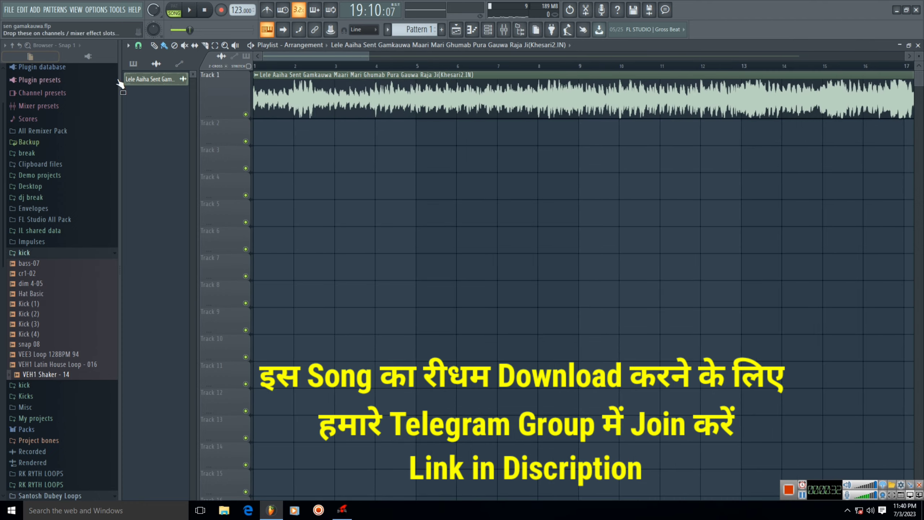
click(205, 10)
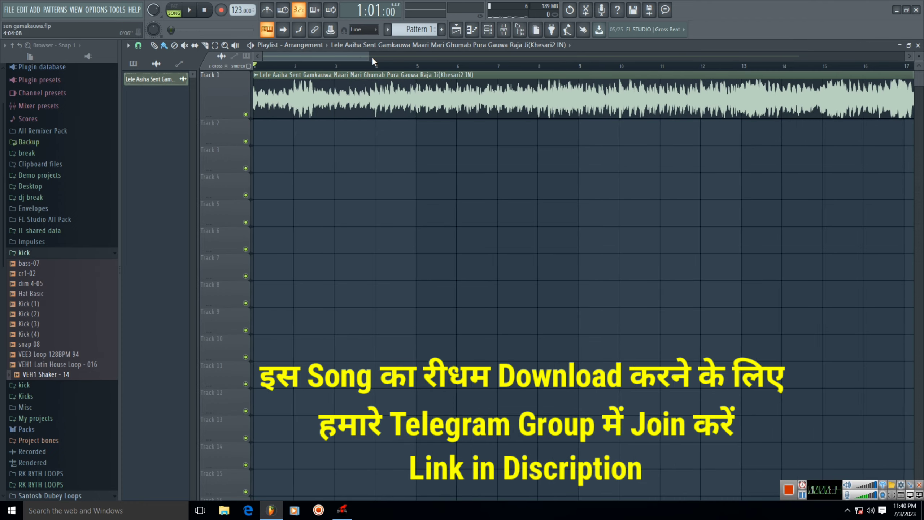
Mark out the first twelve bars beneath the song on empty Track 2 to examine its intro length.
drag(371, 57, 617, 59)
drag(798, 57, 428, 57)
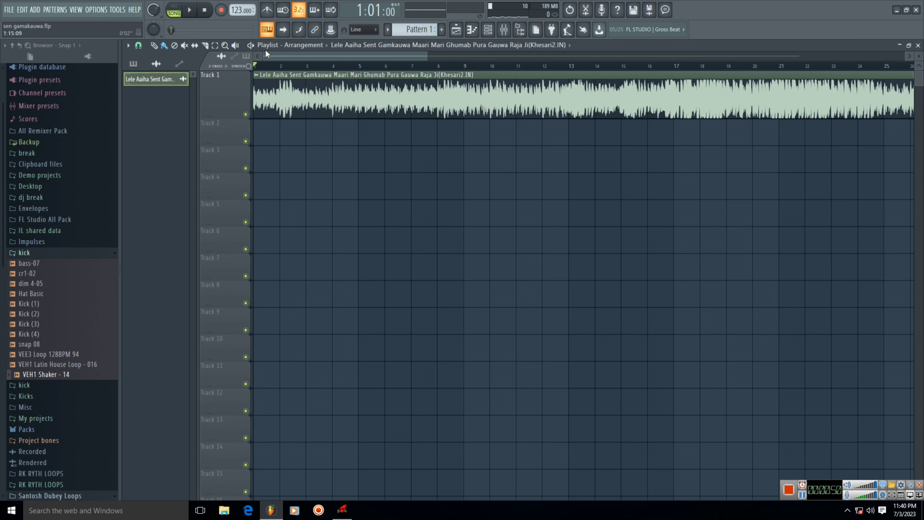
key(e)
drag(256, 136, 544, 140)
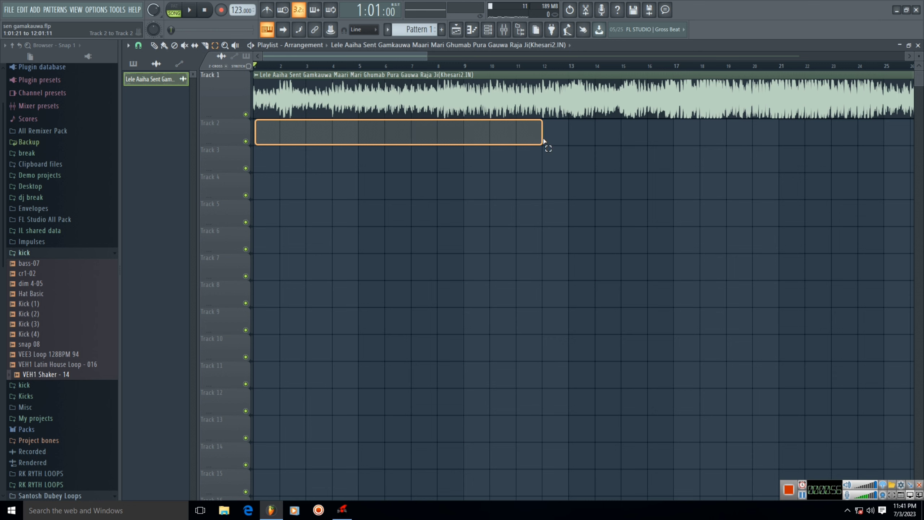
drag(544, 140, 569, 142)
click(164, 46)
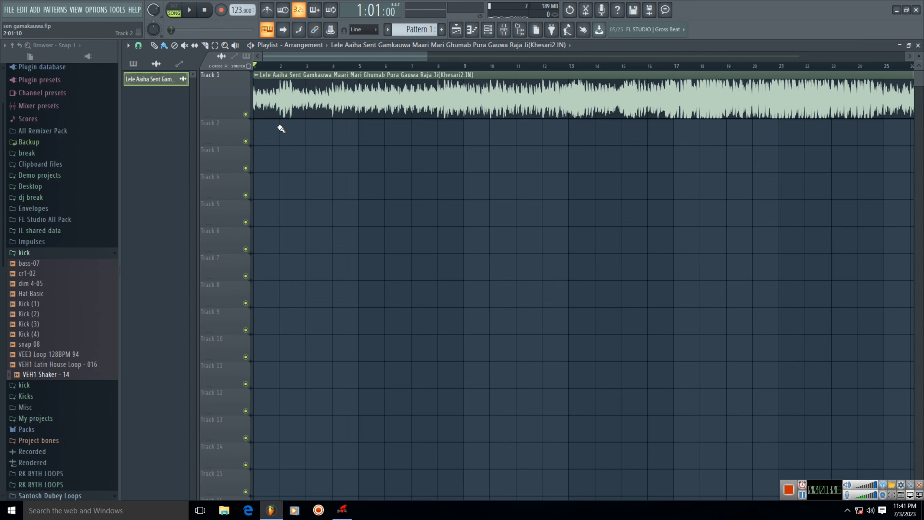
Listen to the first two bars of the song and stop playback.
drag(427, 55, 387, 55)
click(189, 10)
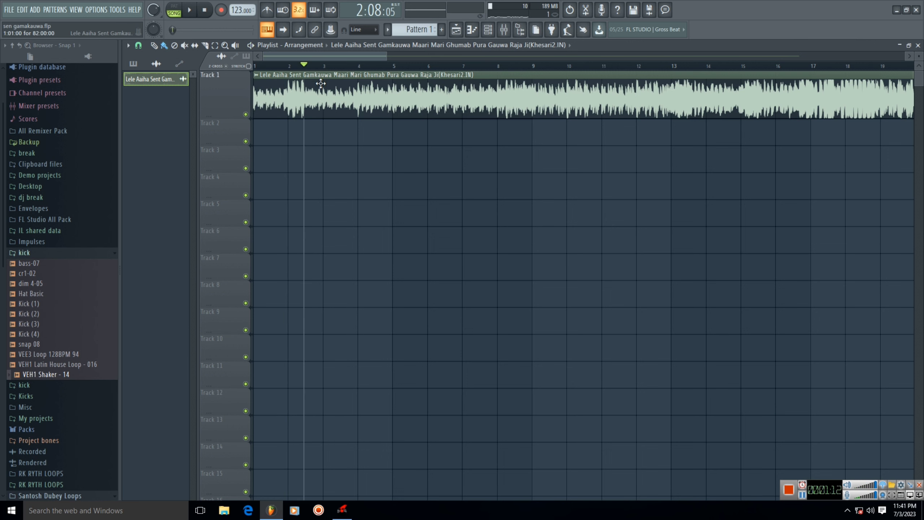
key(space)
Add the Kick (3) and Hat Basic samples from the kick folder to the Channel rack, routed to mixer tracks 1 and 2.
click(498, 33)
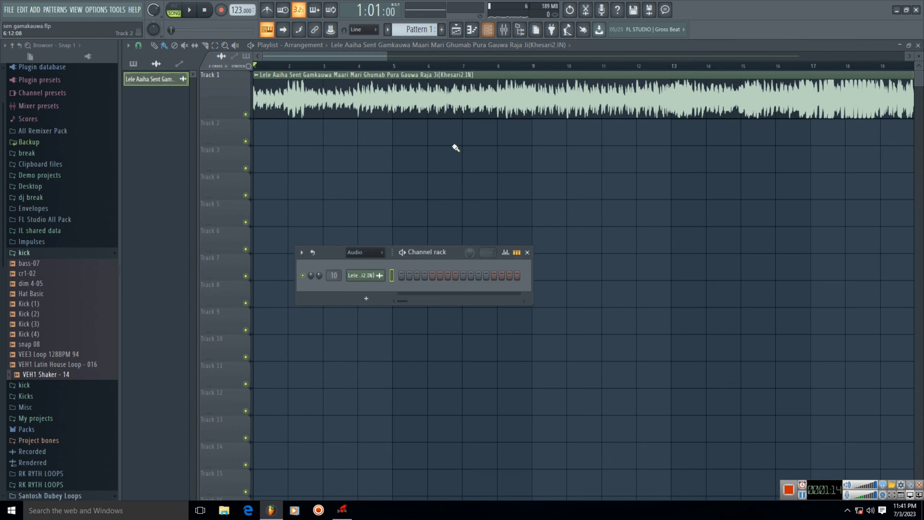
drag(435, 253, 398, 160)
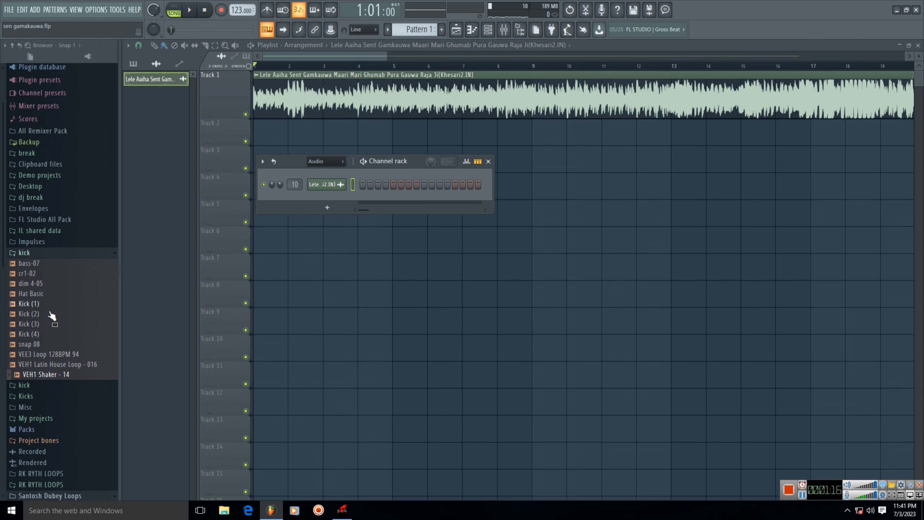
click(29, 325)
drag(28, 328, 295, 179)
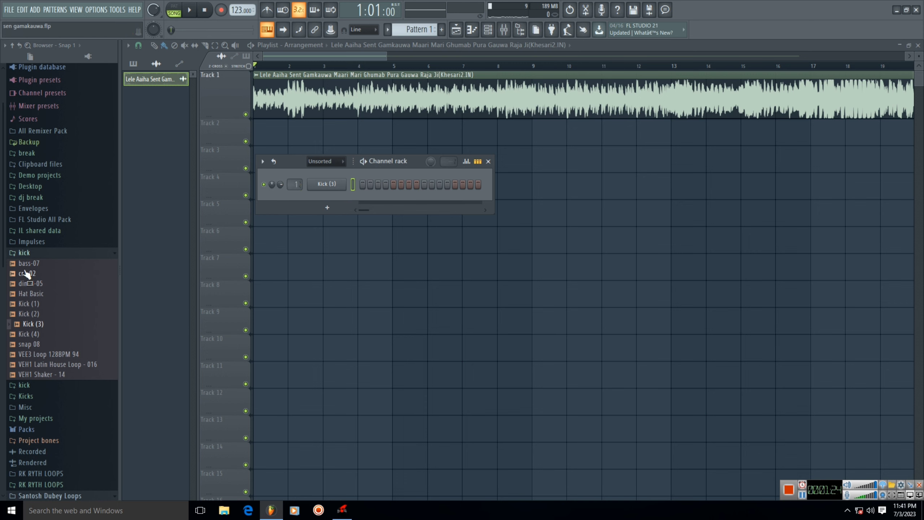
drag(31, 294, 340, 195)
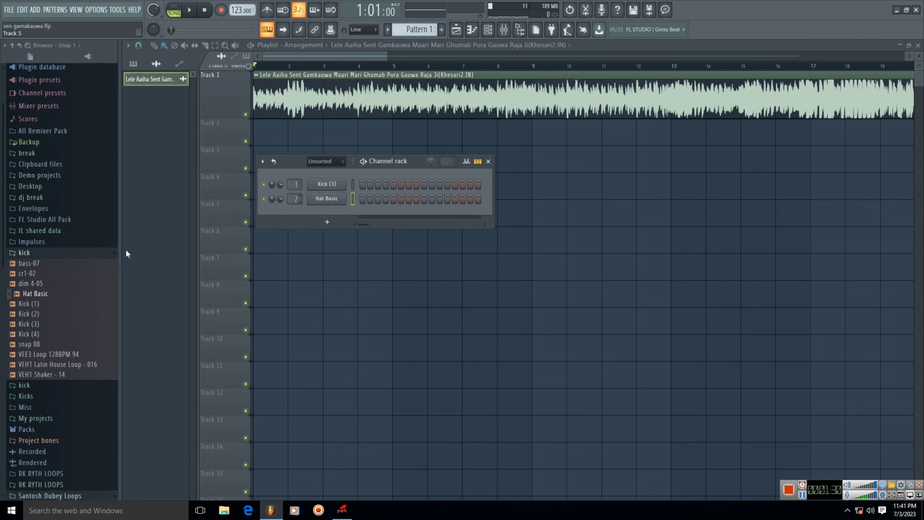
Add DNC Clap 1 from the Drums Percussion pack as a channel below Hat Basic, routed to mixer track 3.
click(73, 427)
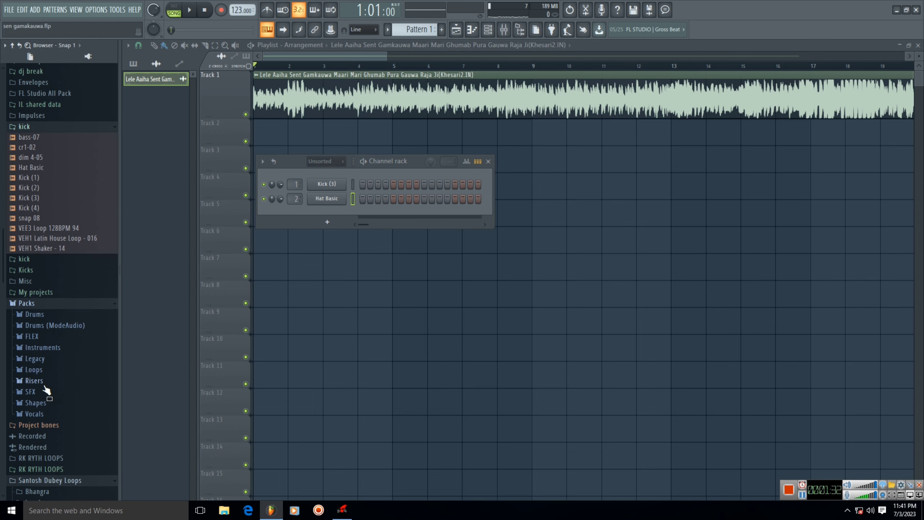
click(37, 315)
click(48, 370)
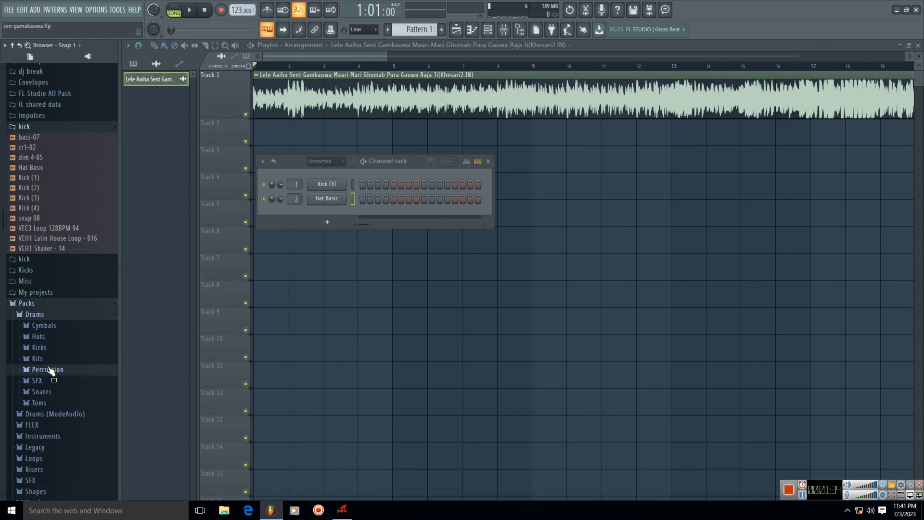
click(51, 138)
drag(51, 140, 293, 212)
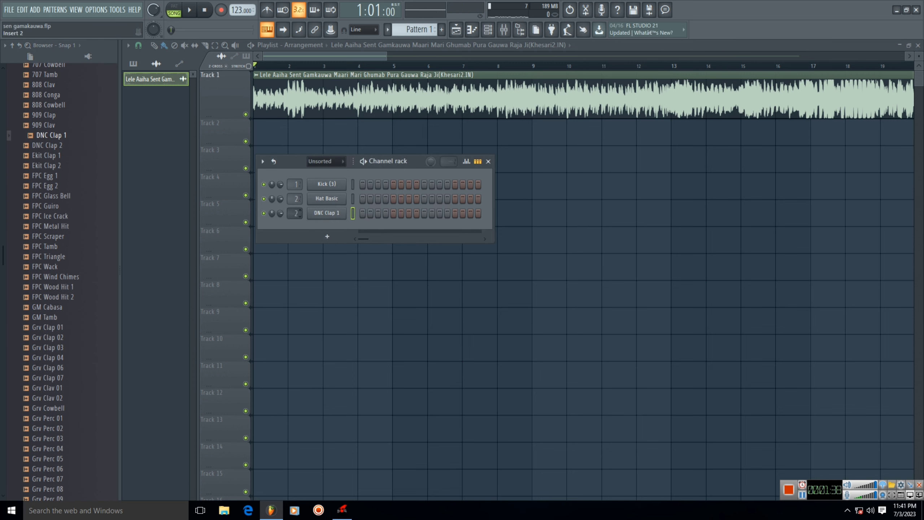
Add VEH1 Shaker - 14 from the kick folder as a channel below DNC Clap 1, routed to mixer track 4.
scroll(56, 159, up, 5)
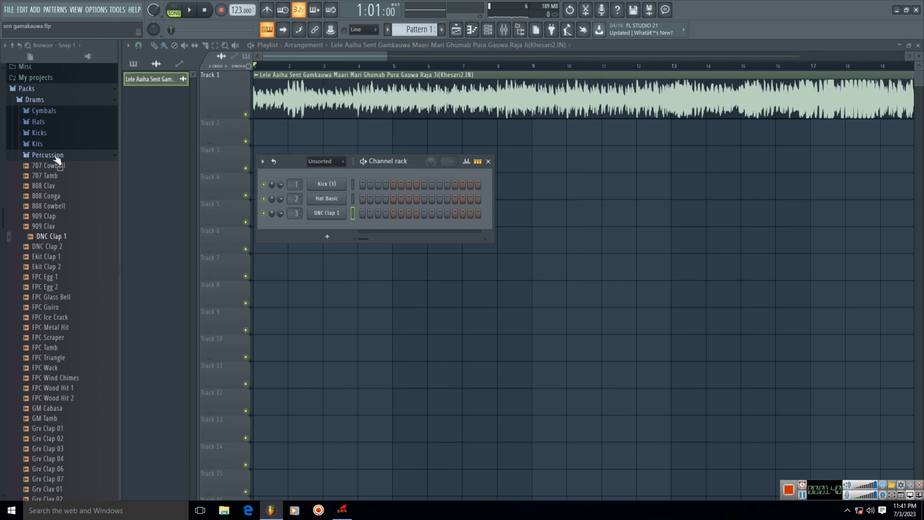
click(49, 156)
click(43, 466)
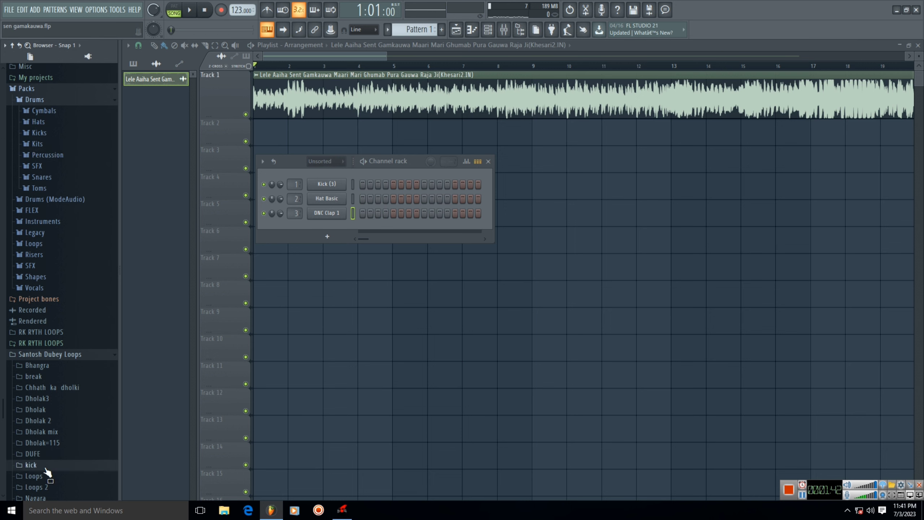
click(40, 303)
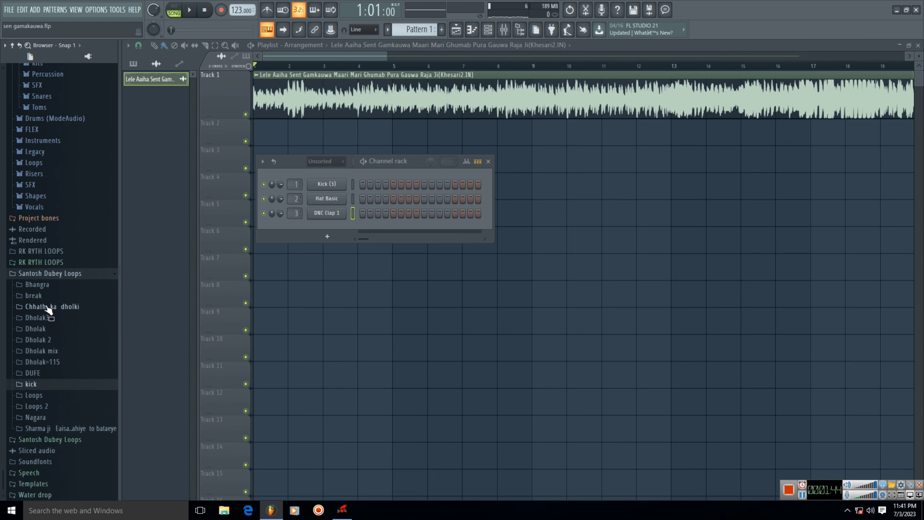
scroll(58, 306, up, 5)
scroll(53, 225, up, 4)
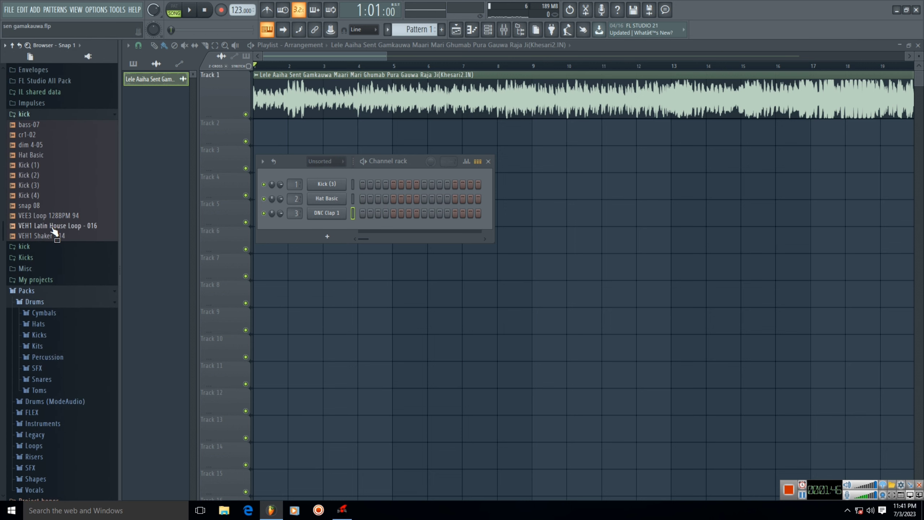
click(47, 236)
drag(46, 237, 295, 223)
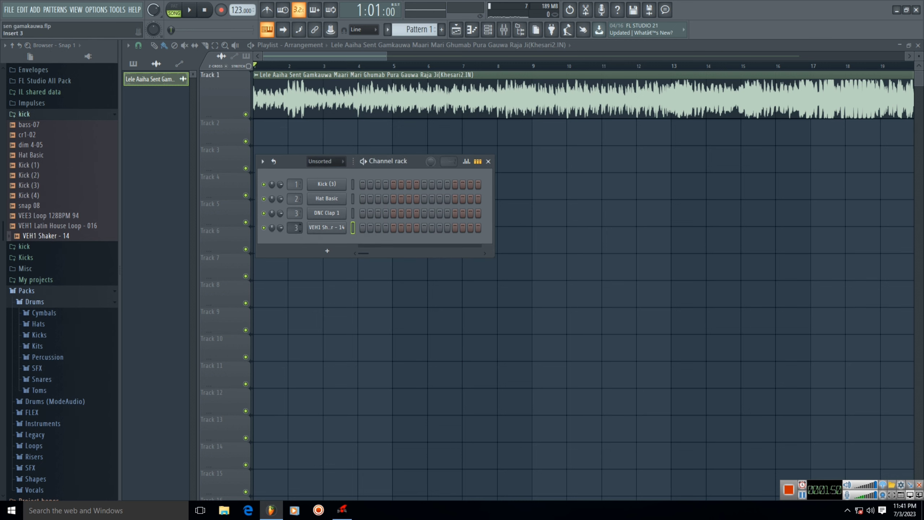
Add a GMS synth channel to the Channel rack and load its Analog Bass 4 TE preset from the Basses bank.
click(327, 250)
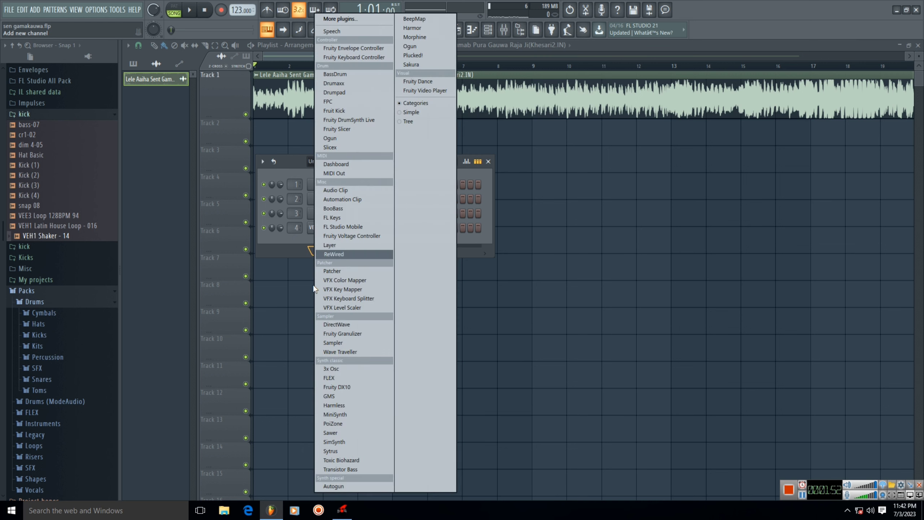
click(330, 398)
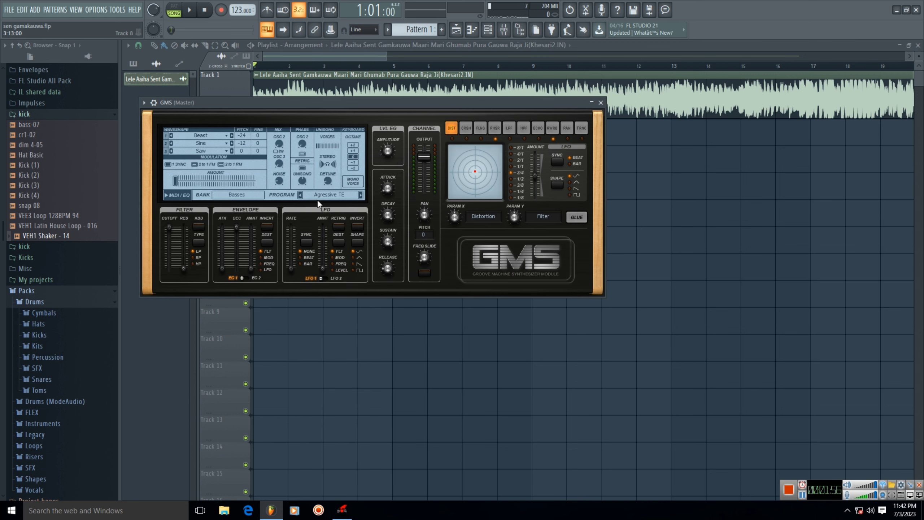
click(319, 195)
click(396, 191)
click(407, 234)
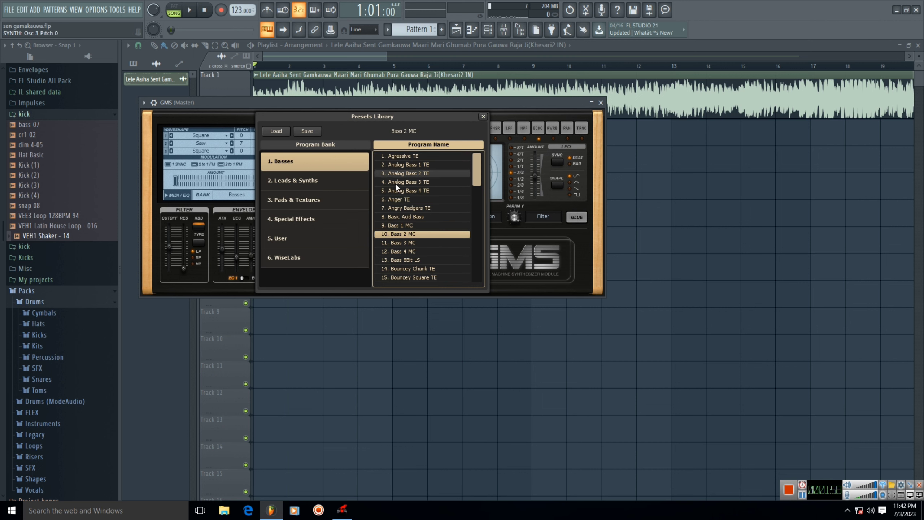
click(397, 190)
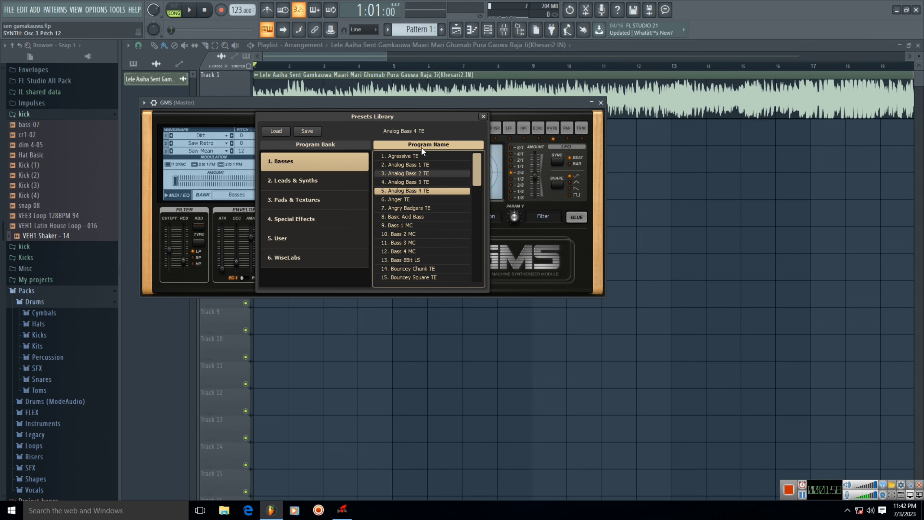
click(602, 103)
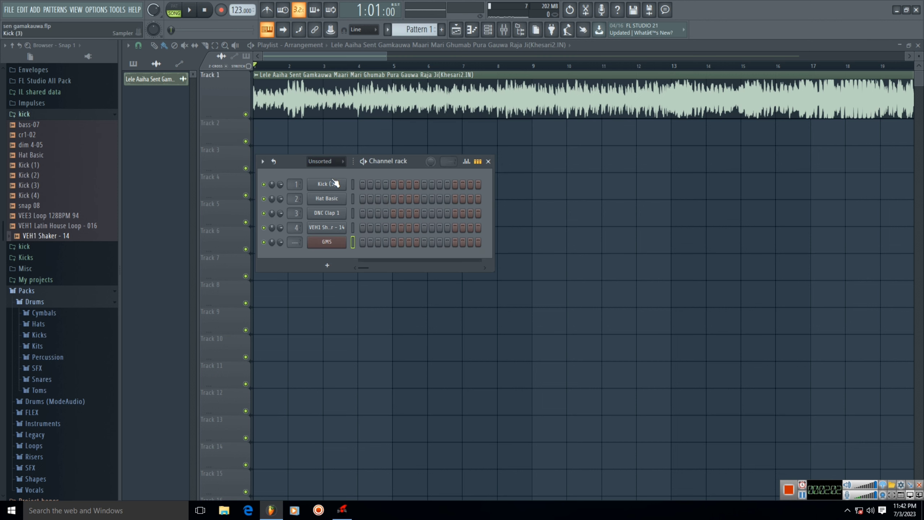
Fill DNC Clap 1 on every fourth step and place Hat Basic on steps 3, 7, 11 and 15 in Pattern 1.
right_click(326, 213)
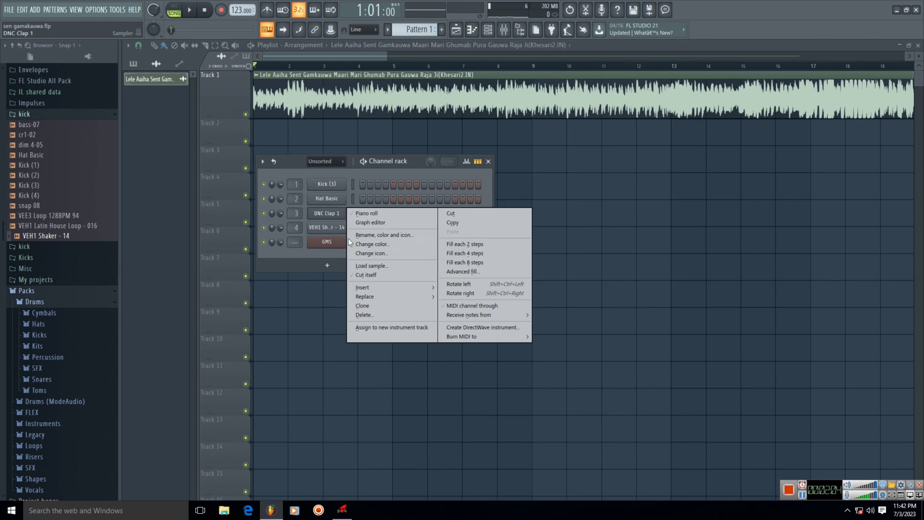
click(449, 254)
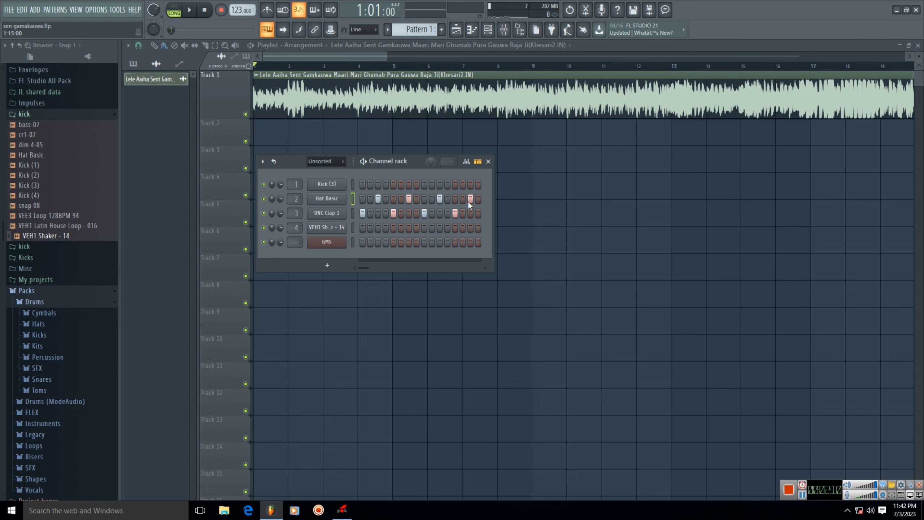
Paint Pattern 1 four times across bars 1 to 4 of Track 2, removing the misplaced song clip.
click(262, 137)
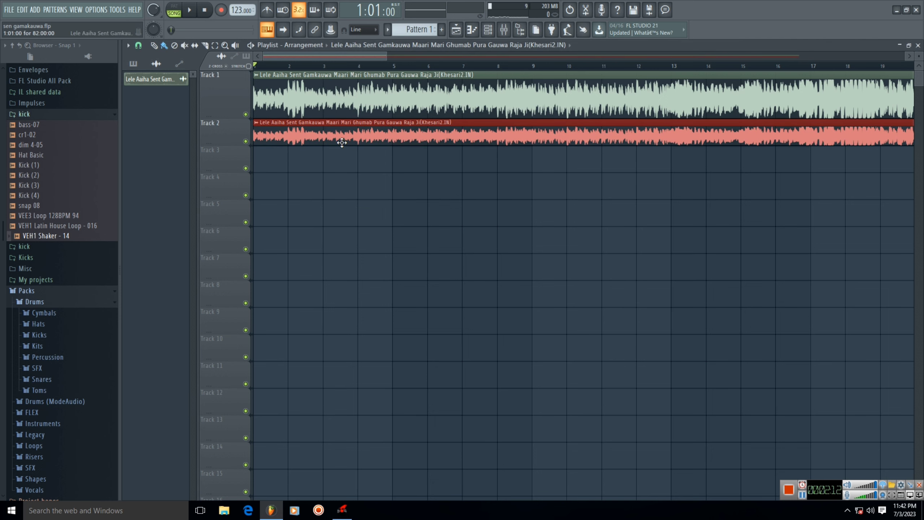
right_click(341, 142)
click(406, 28)
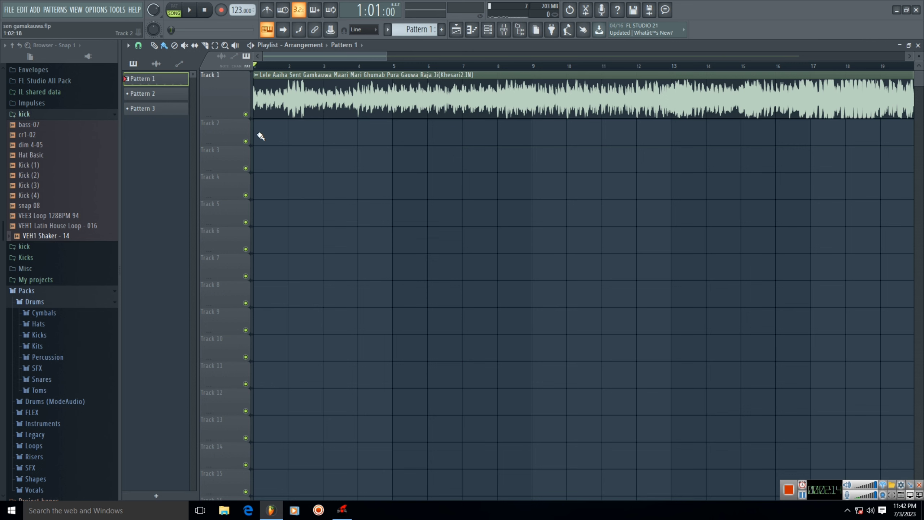
drag(260, 137, 397, 141)
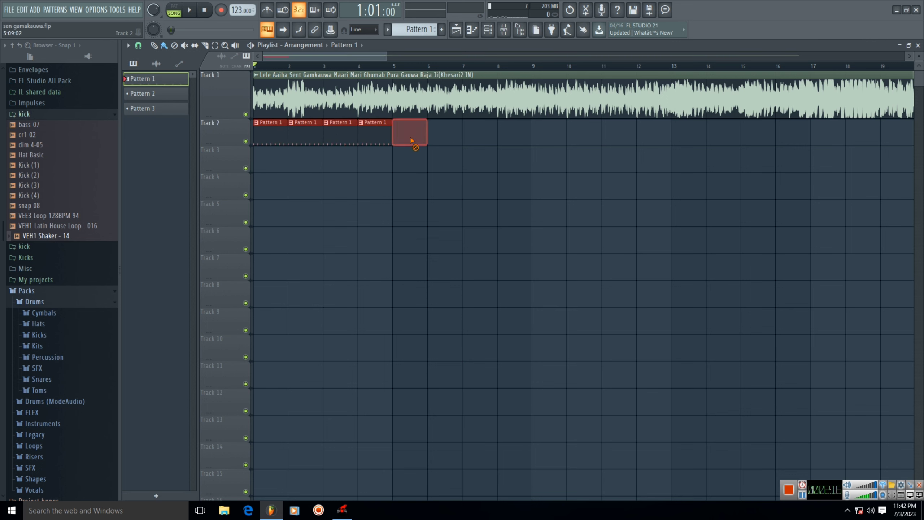
right_click(419, 138)
Play the arrangement from the start to hear Pattern 1 with the song, and stop playback.
click(189, 10)
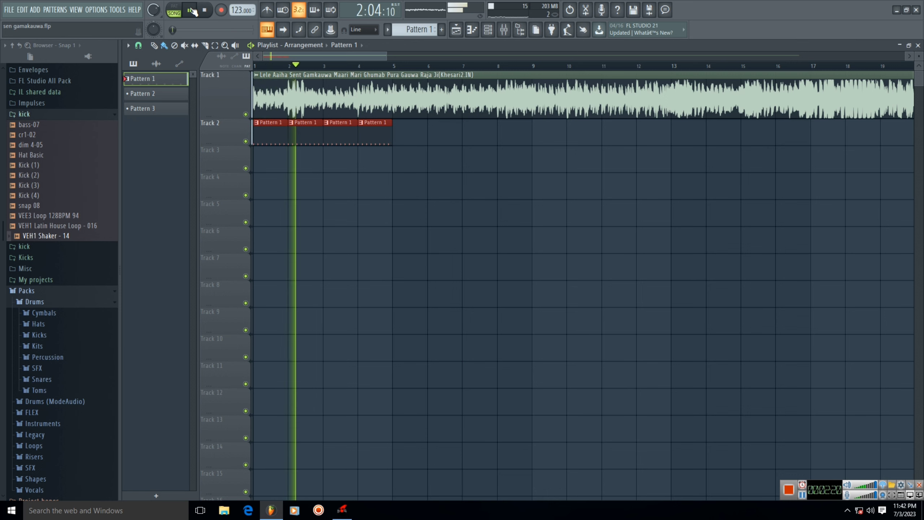
click(189, 10)
click(276, 66)
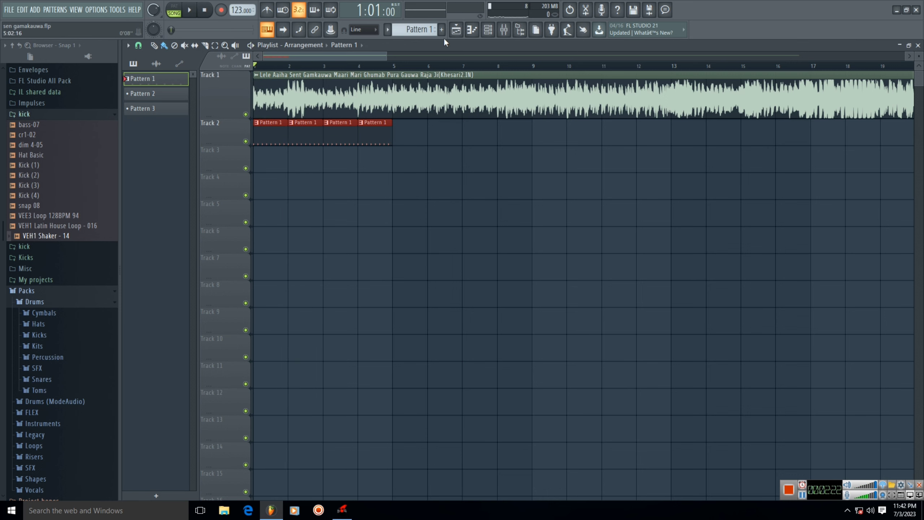
In Pattern 2, open the GMS piano roll and place four short F#6 notes on steps 4, 7, 12 and 15 of bar 1.
click(488, 30)
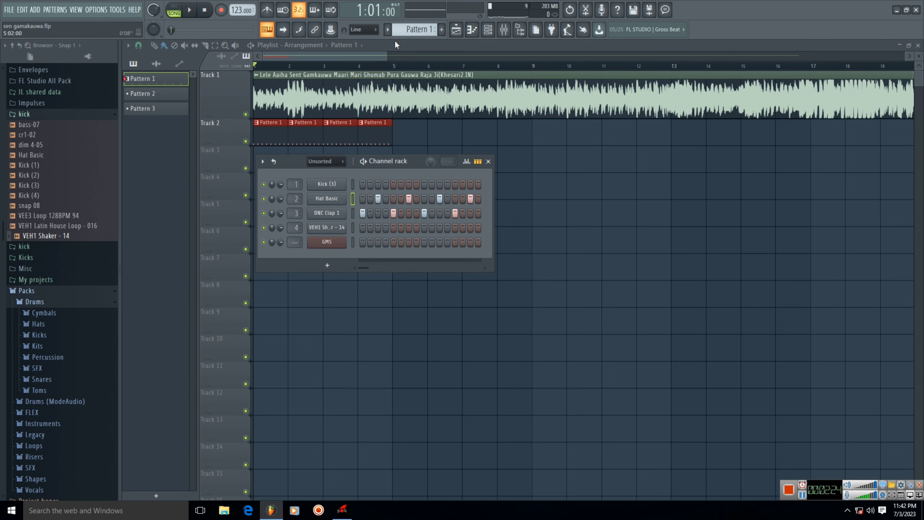
scroll(406, 29, up, 1)
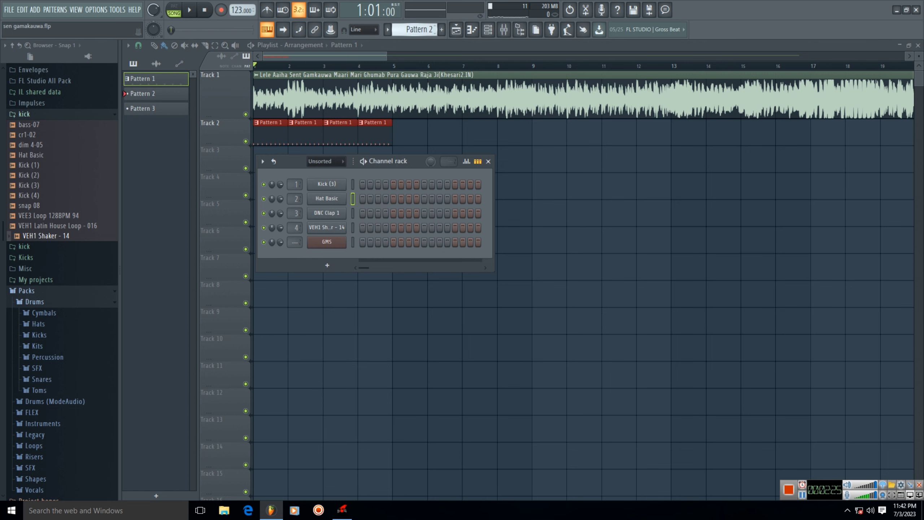
right_click(329, 243)
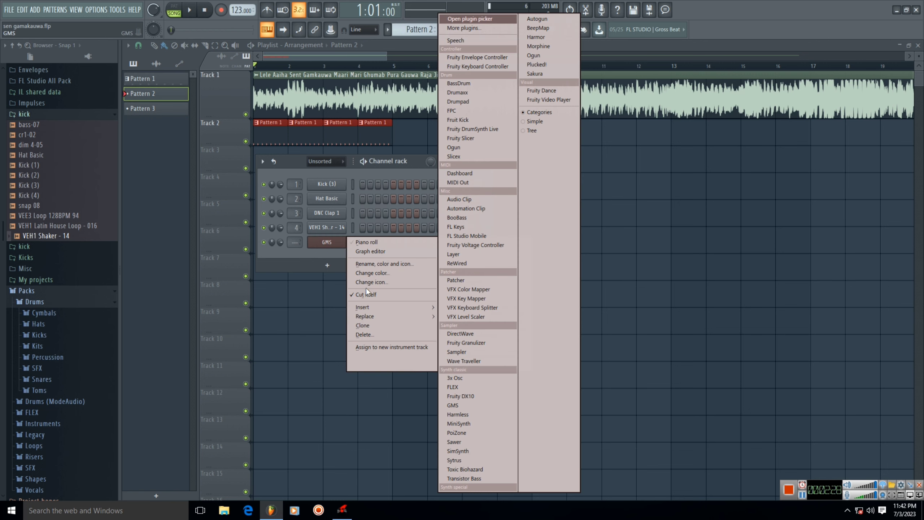
click(366, 243)
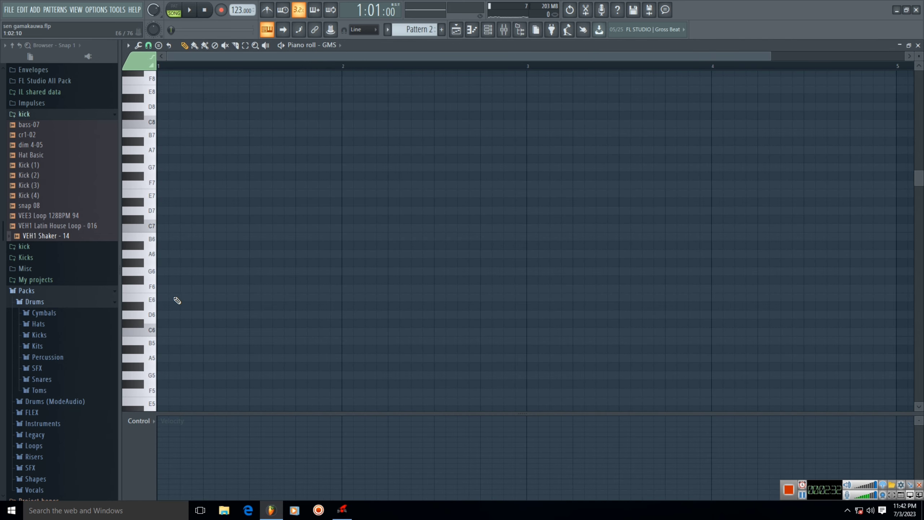
click(143, 284)
click(197, 281)
click(231, 280)
click(289, 280)
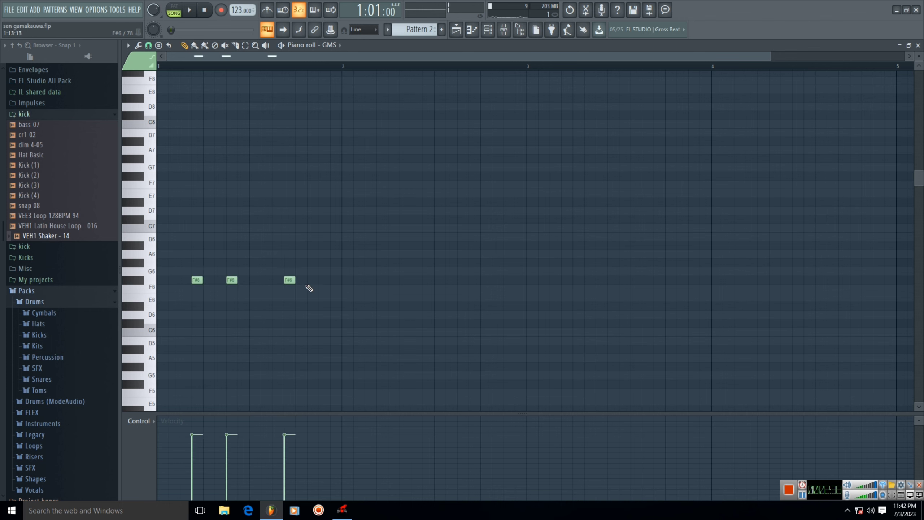
click(324, 280)
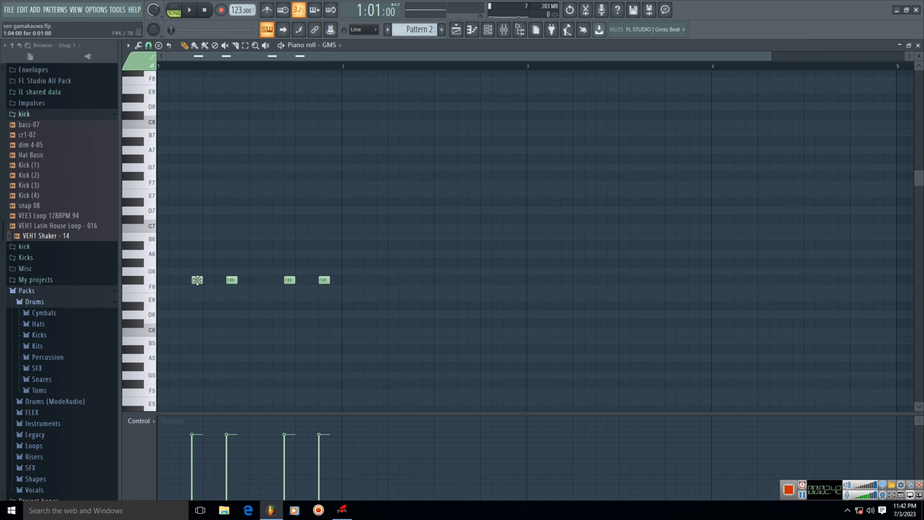
Stack A6 and C#7 notes above each F#6 note in bar 1 to form four chords.
click(197, 253)
click(197, 220)
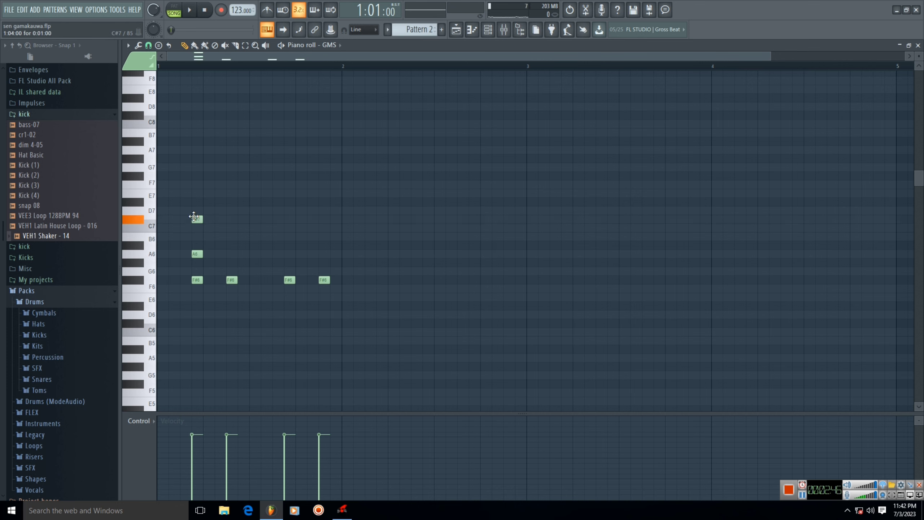
click(231, 255)
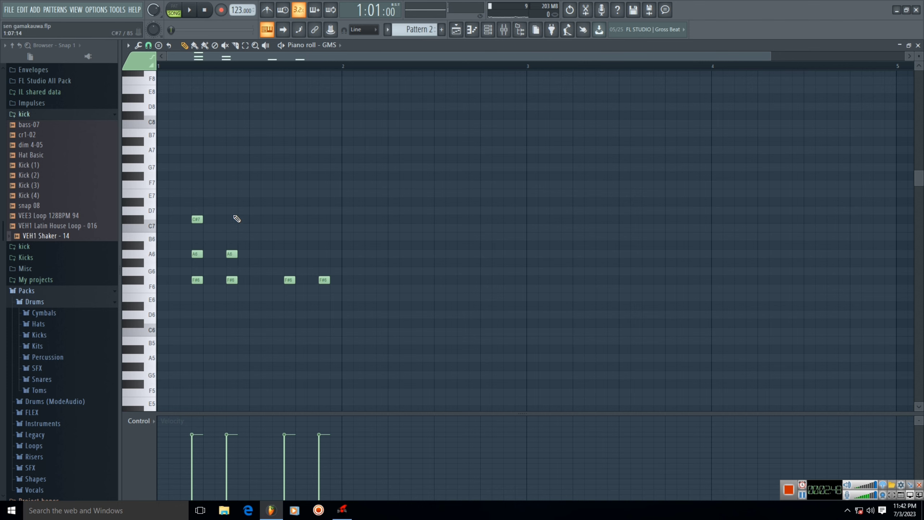
click(232, 220)
click(289, 220)
click(290, 254)
click(331, 254)
drag(334, 254, 323, 254)
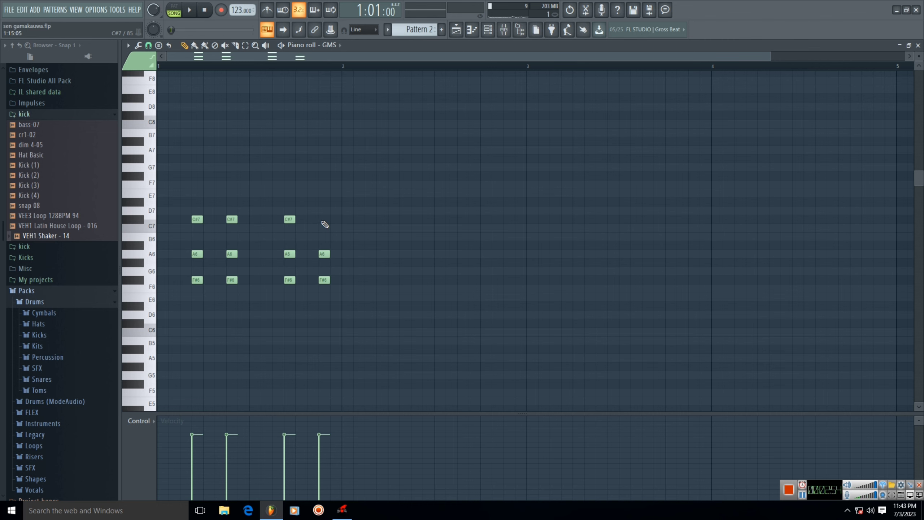
Select the four bar 1 chords and copy them into bar 2 at the same steps, transposed down to E6, G6 and B6.
drag(379, 189, 192, 345)
key(b)
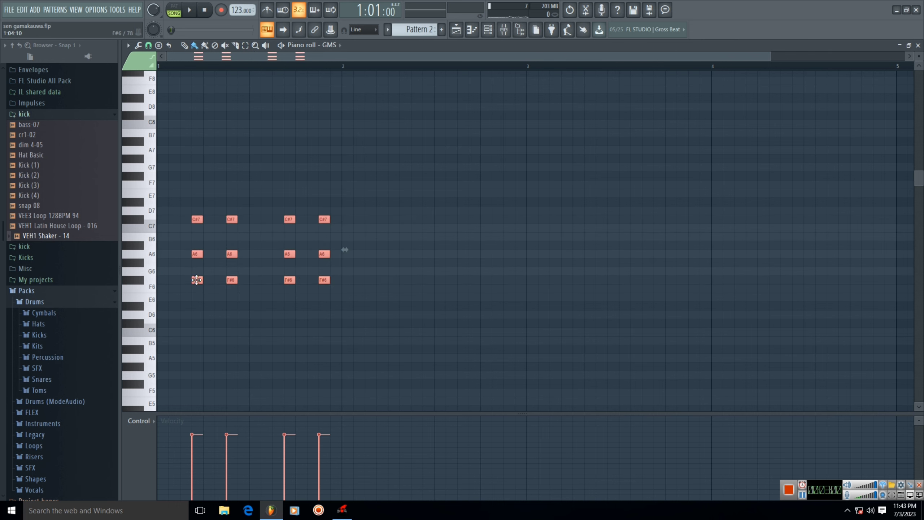
drag(197, 280, 384, 299)
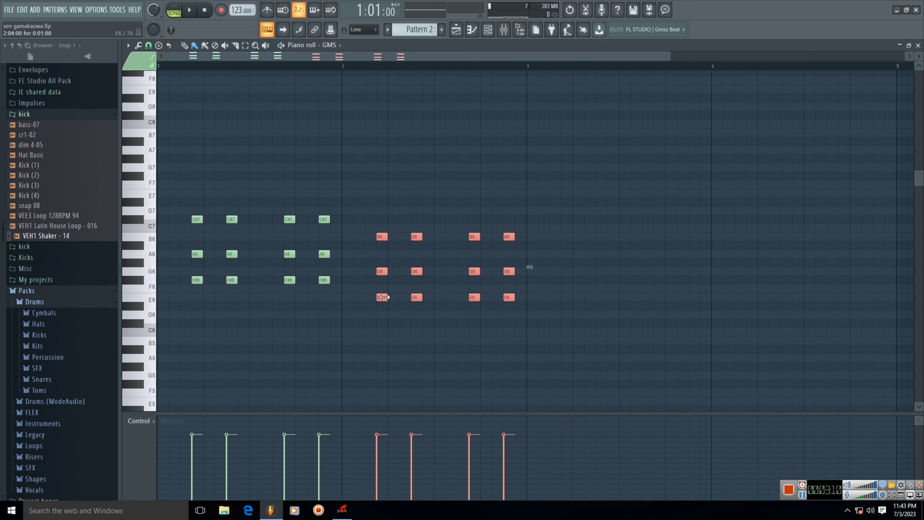
Select all the chords in both bars and duplicate them one octave higher, with the lowest bar 1 notes on F#7.
key(ctrl+a)
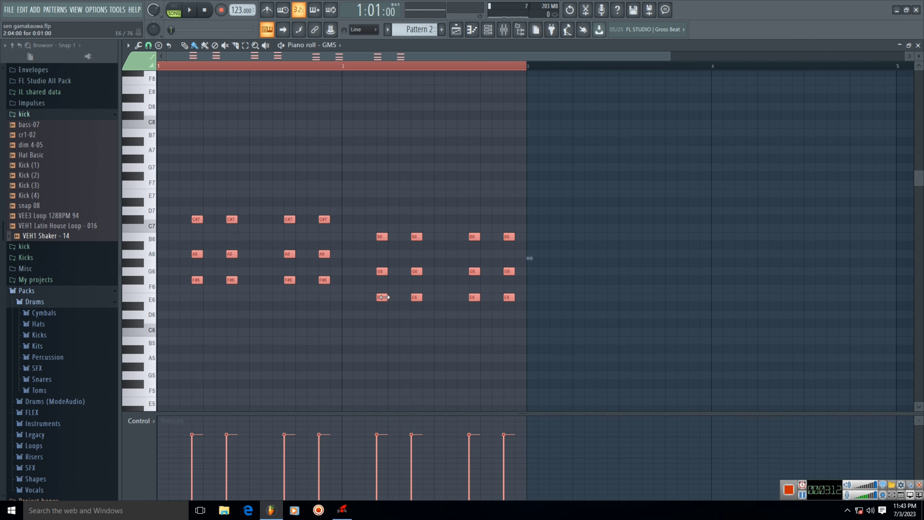
scroll(256, 305, up, 2)
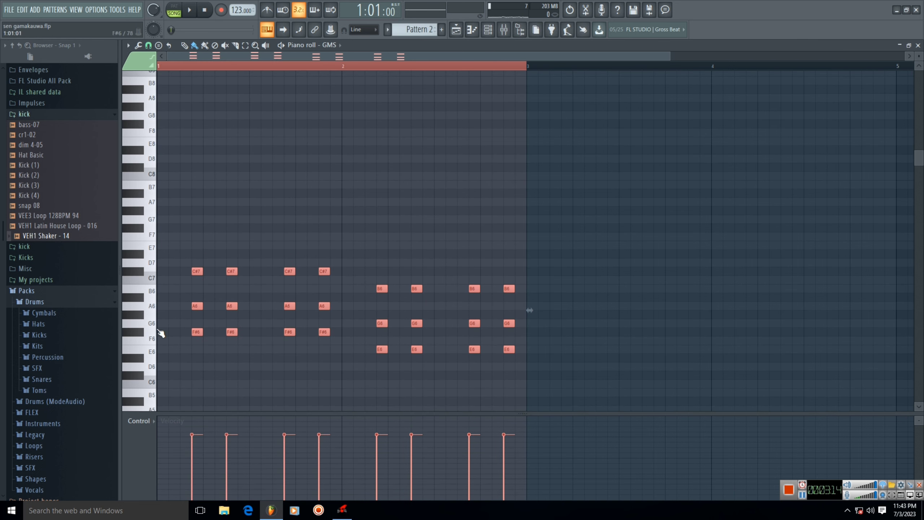
scroll(157, 330, down, 6)
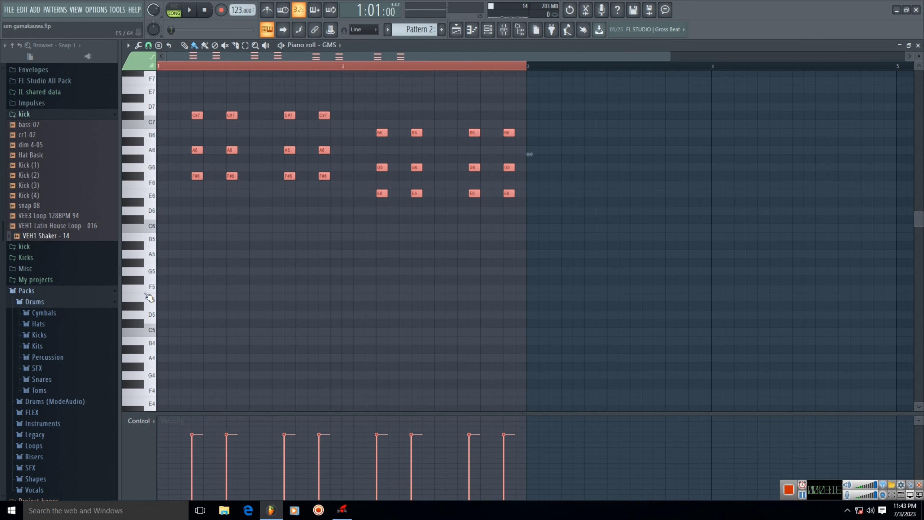
scroll(149, 295, up, 7)
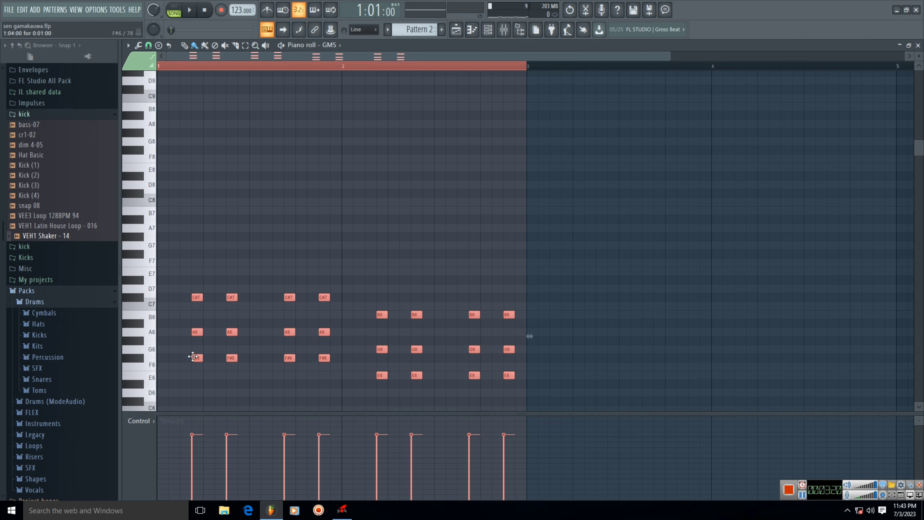
drag(196, 359, 201, 220)
scroll(213, 246, down, 2)
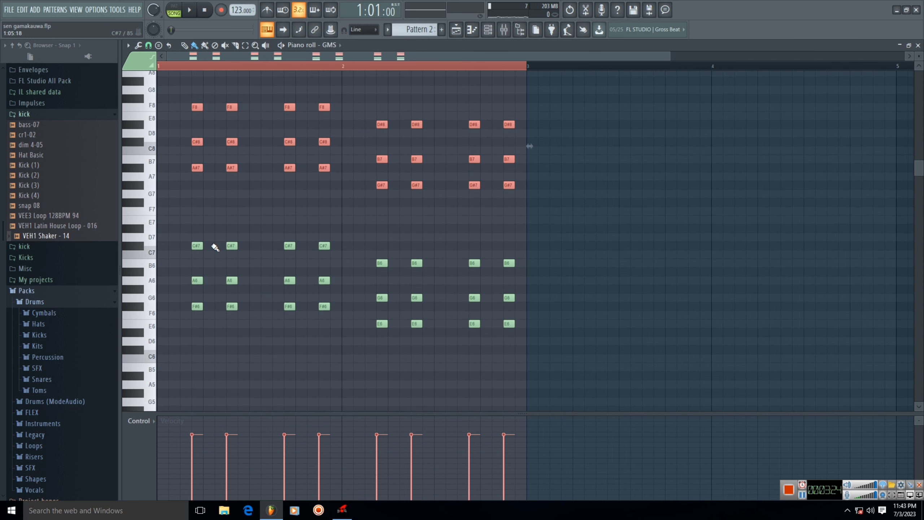
drag(195, 166, 196, 207)
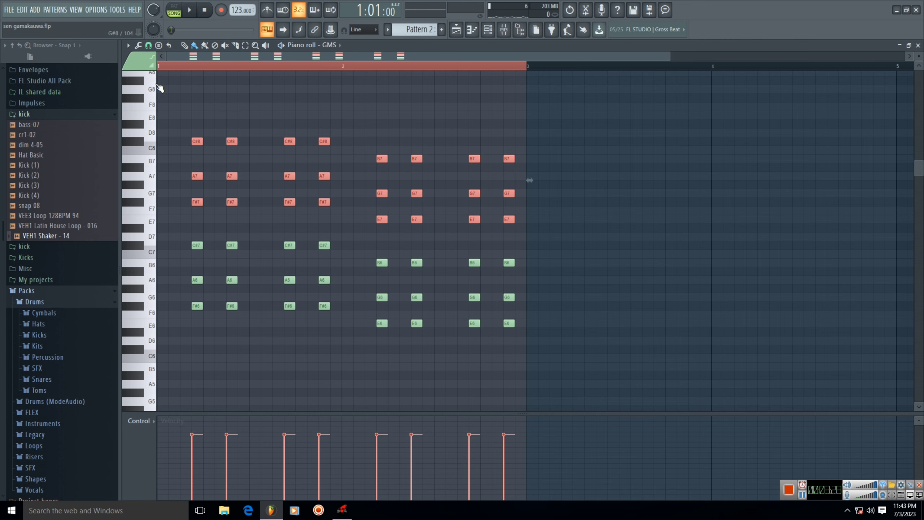
Play Pattern 2 in the piano roll to hear the layered chords, and stop playback.
click(281, 44)
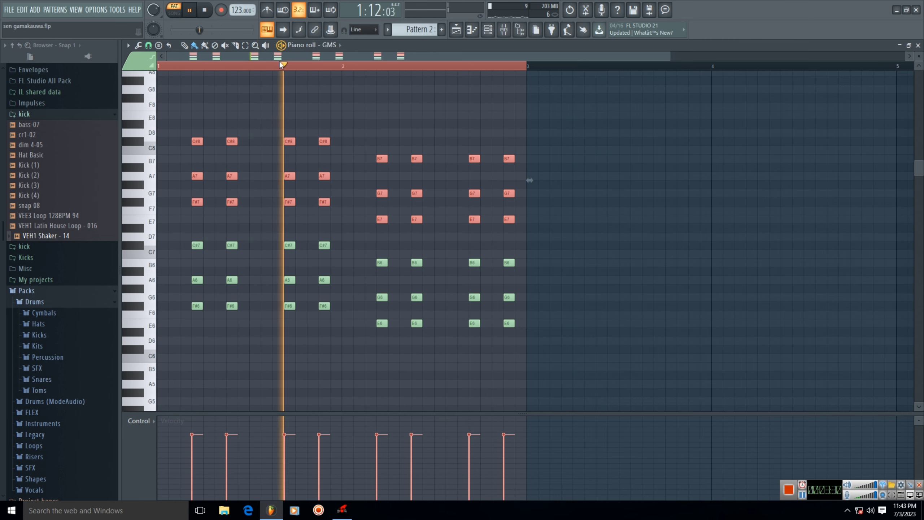
scroll(221, 155, down, 3)
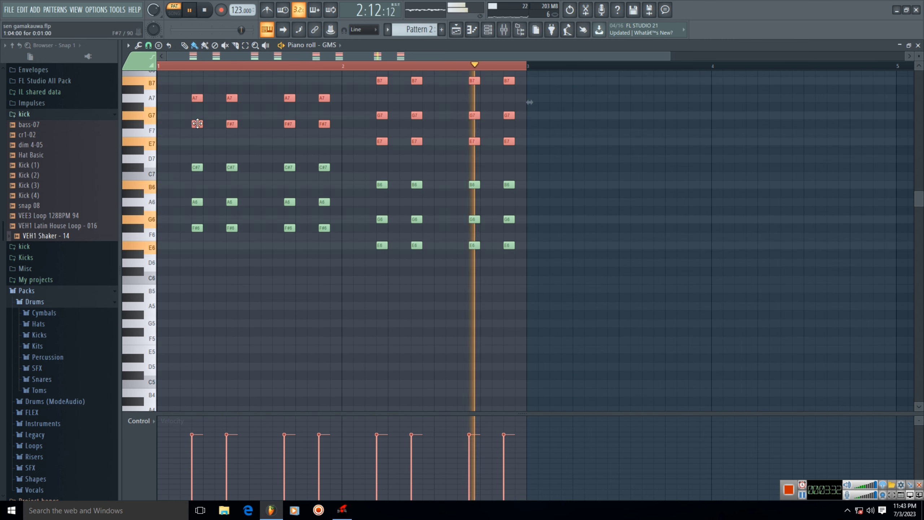
click(193, 10)
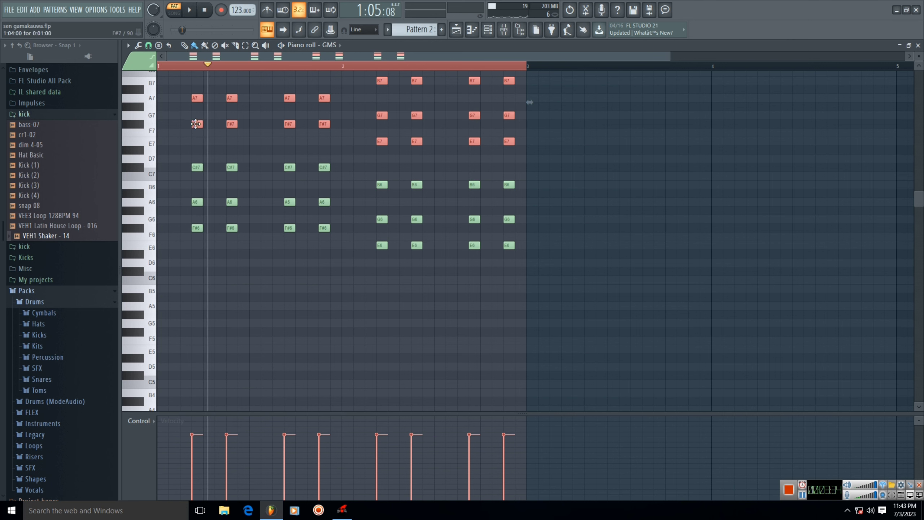
Move the selected chord copies down two octaves so their lowest bar 1 notes sit on F#5, and play the pattern from the start.
drag(195, 124, 205, 331)
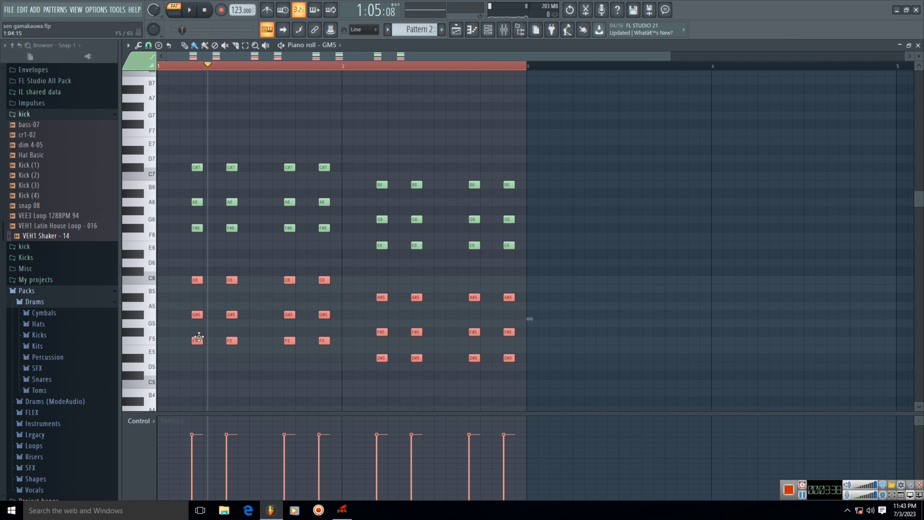
drag(198, 338, 199, 331)
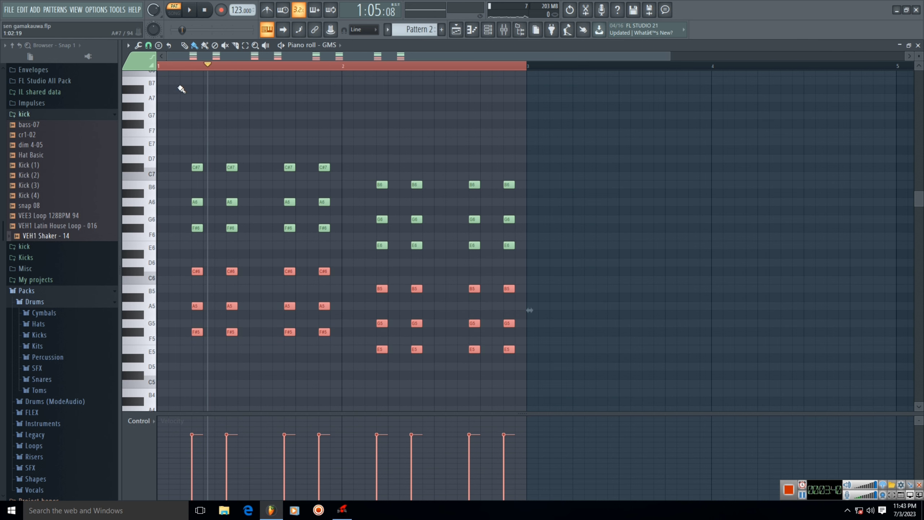
drag(179, 67, 110, 116)
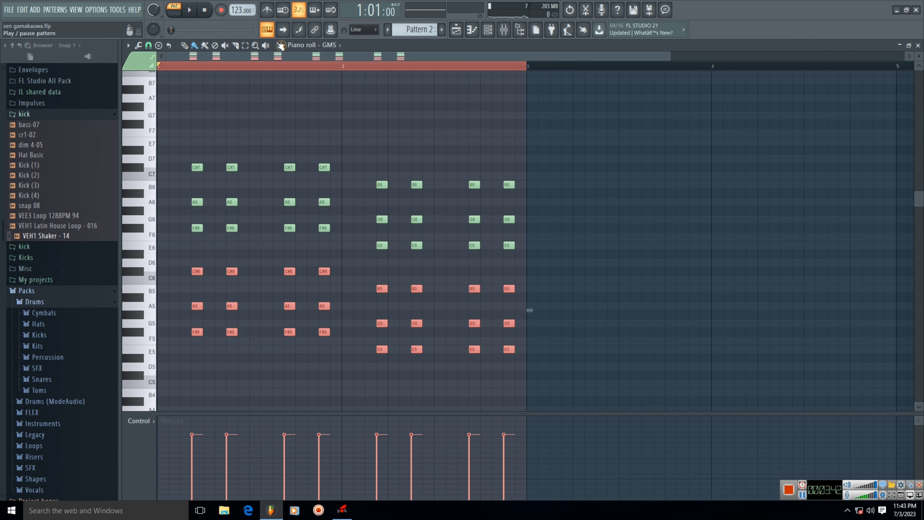
key(space)
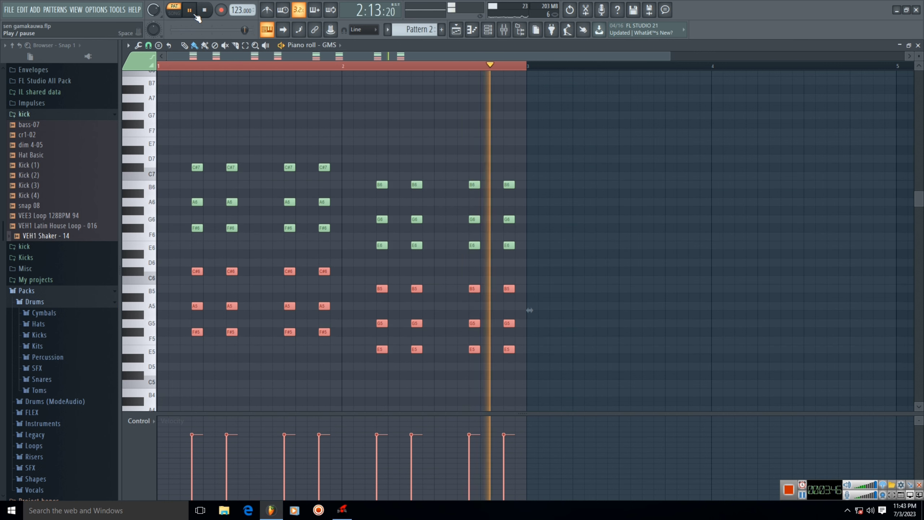
key(space)
Place Pattern 2 twice in a row across bars 1 to 4 of Track 3, and play the arrangement in song mode.
click(918, 46)
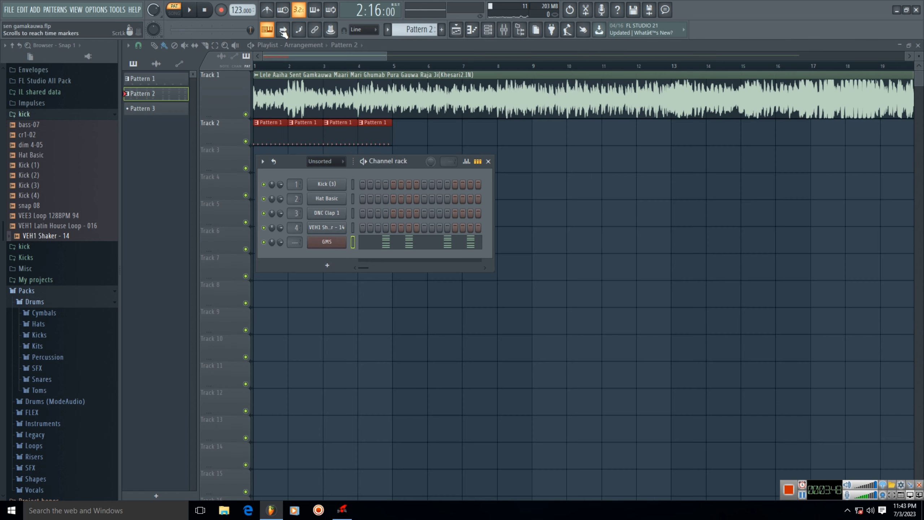
click(284, 65)
click(260, 166)
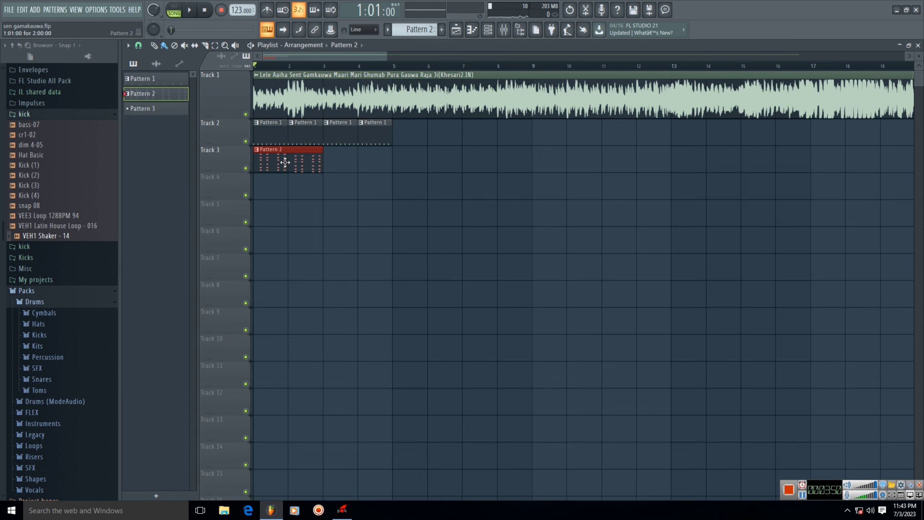
click(352, 187)
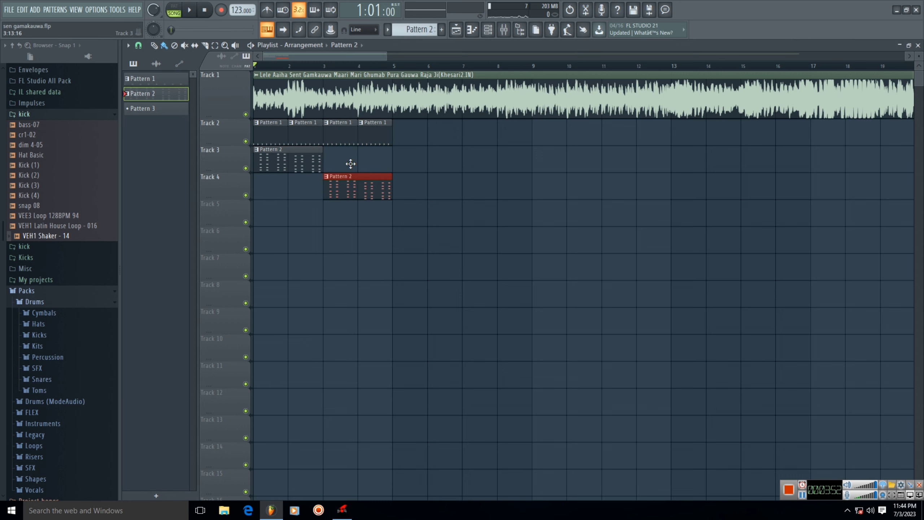
drag(351, 164, 350, 160)
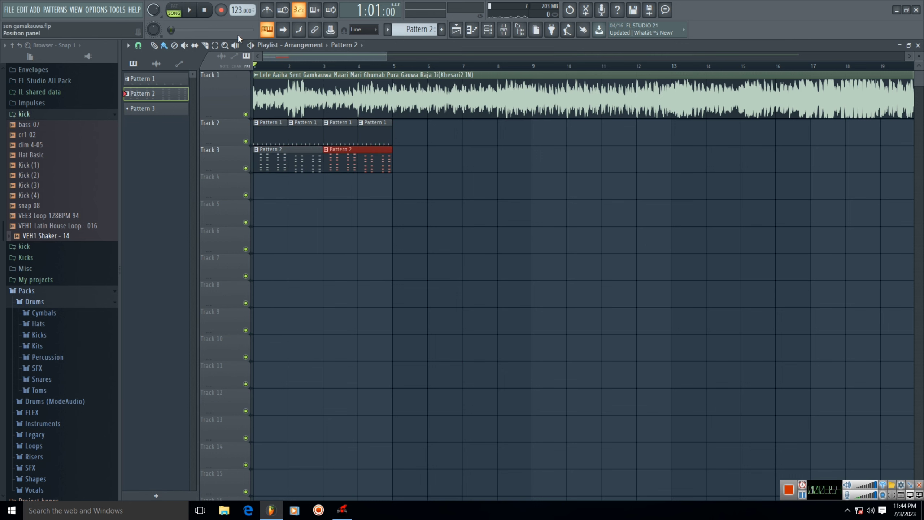
click(195, 11)
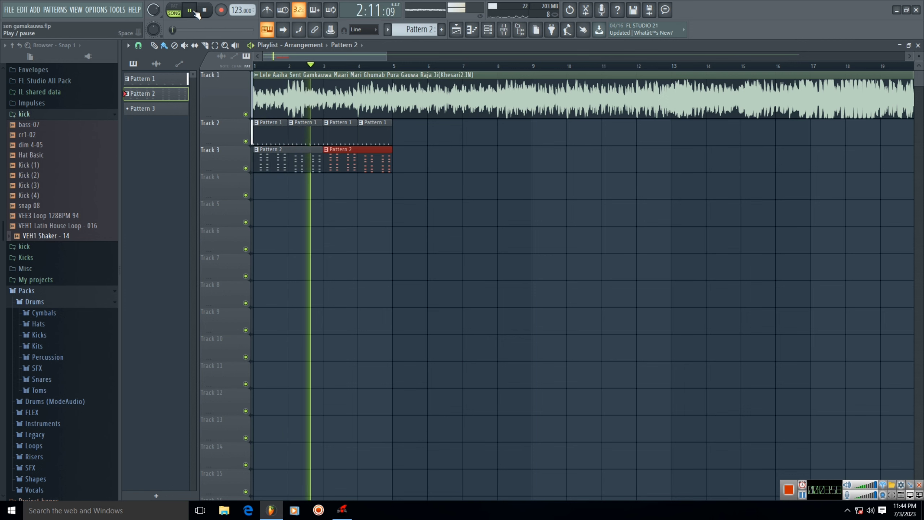
click(194, 12)
click(384, 139)
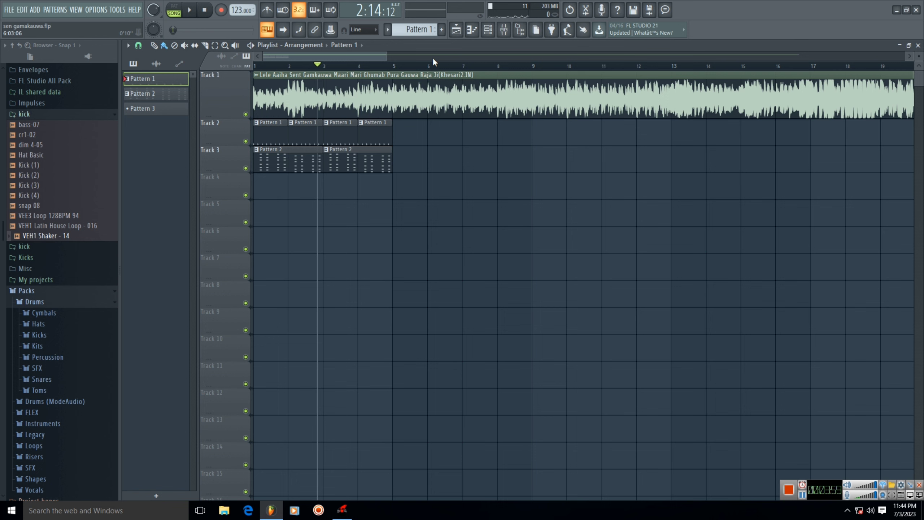
click(488, 30)
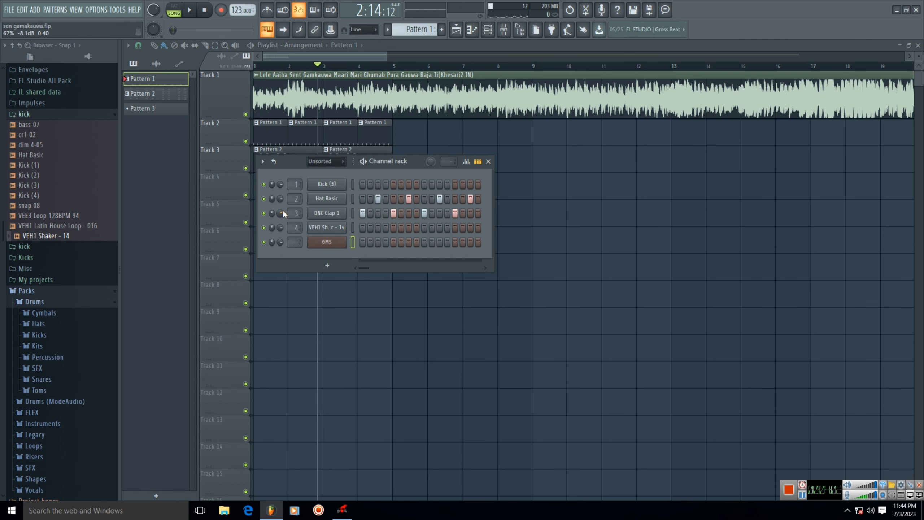
drag(388, 57, 368, 58)
double_click(331, 95)
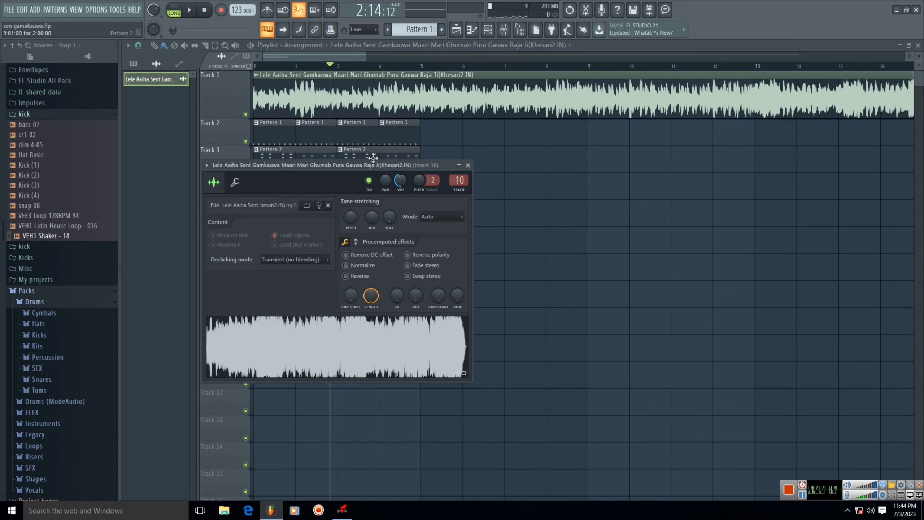
Play the arrangement from the start with Track 1 soloed to hear the song alone.
click(275, 65)
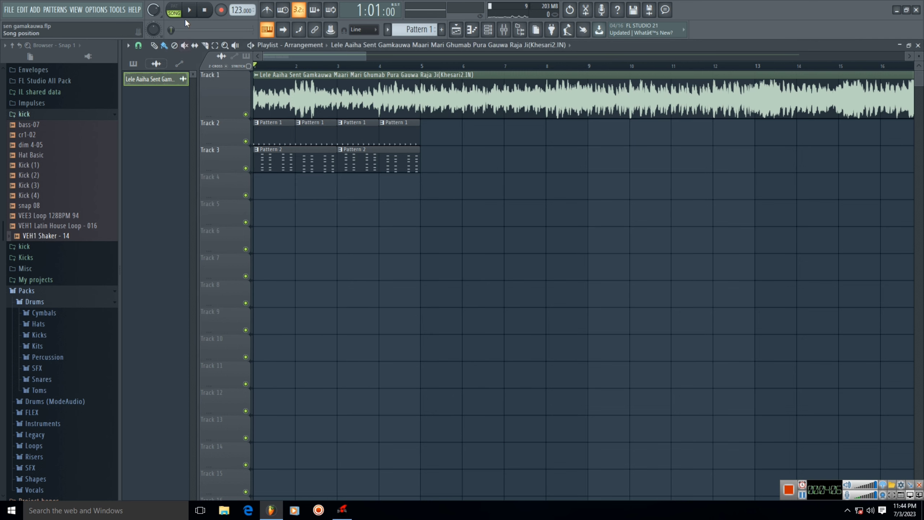
click(189, 11)
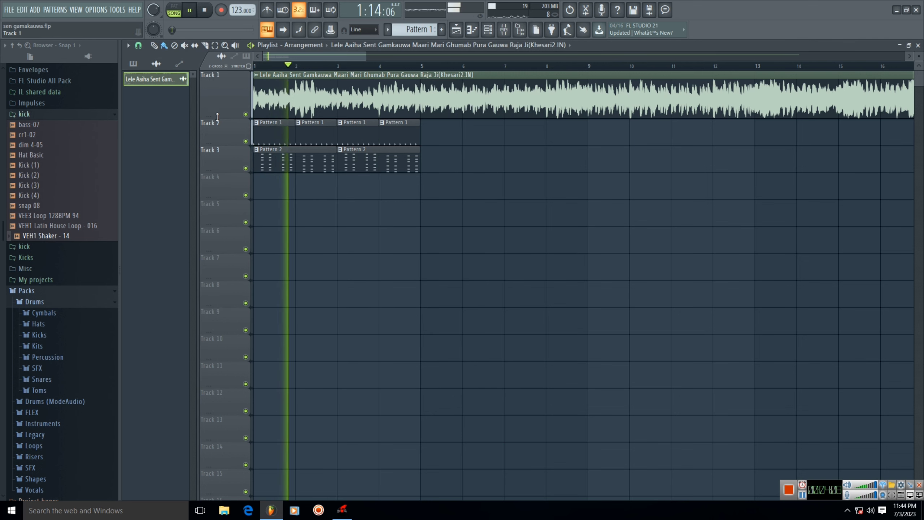
ctrl+click(246, 114)
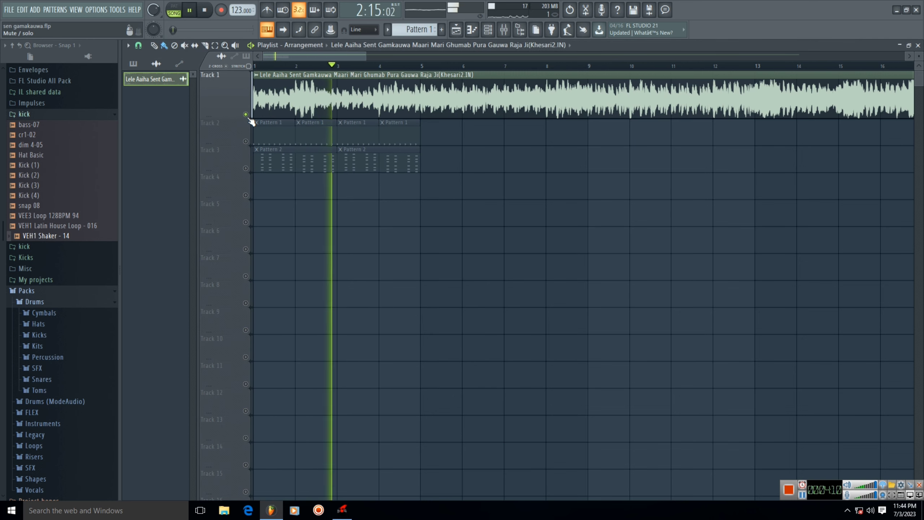
Unsolo Track 1, play the full arrangement around bar 4 to hear its last bar, and stop playback.
ctrl+click(246, 115)
click(190, 11)
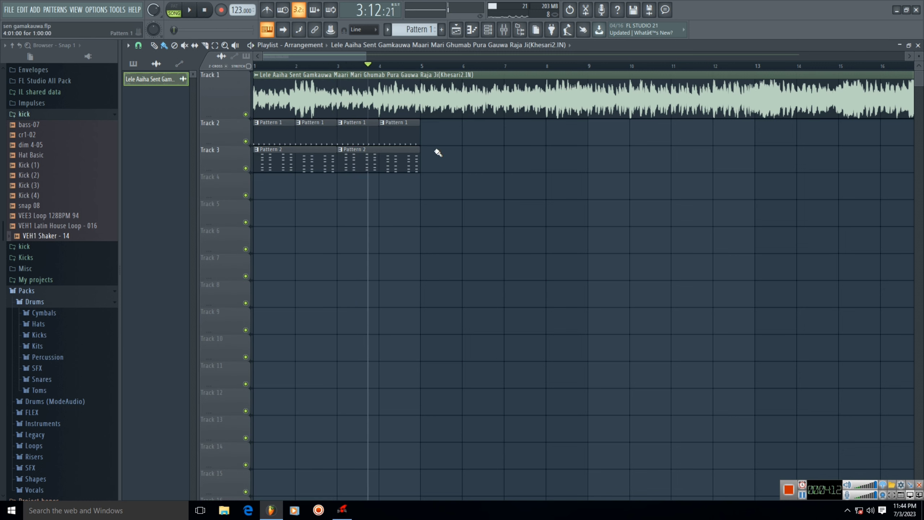
click(407, 136)
click(380, 67)
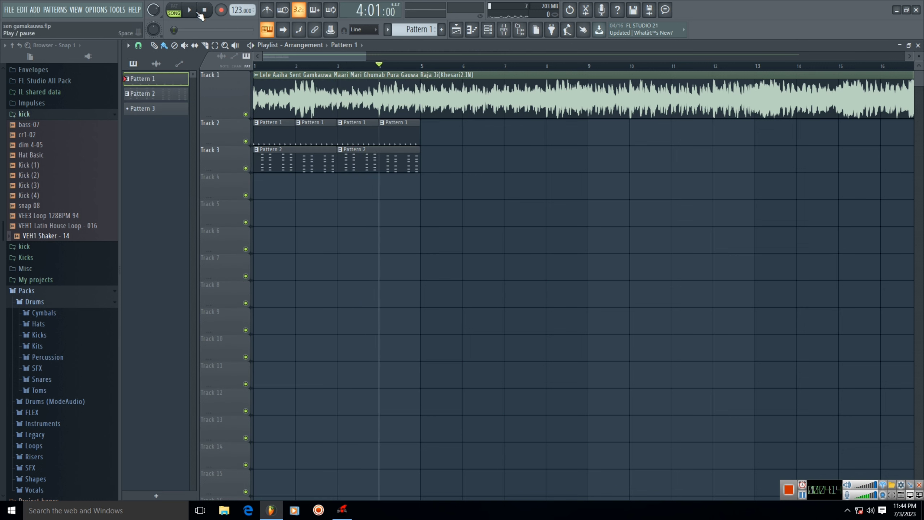
click(193, 11)
click(189, 11)
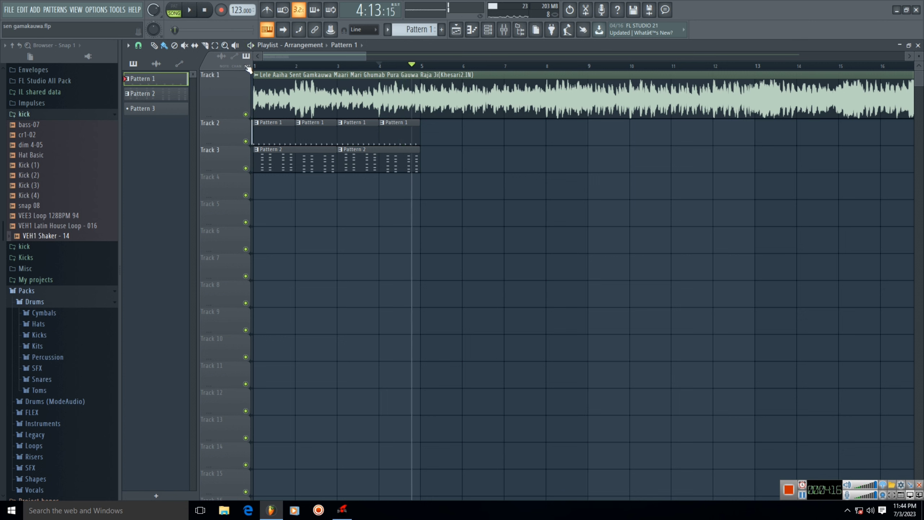
Preview fills in the Santosh Dubey Loops break folder and place VEC5 Fills 128BPM 33_2 at bar 4 on Track 4.
scroll(49, 323, down, 1)
scroll(49, 324, down, 8)
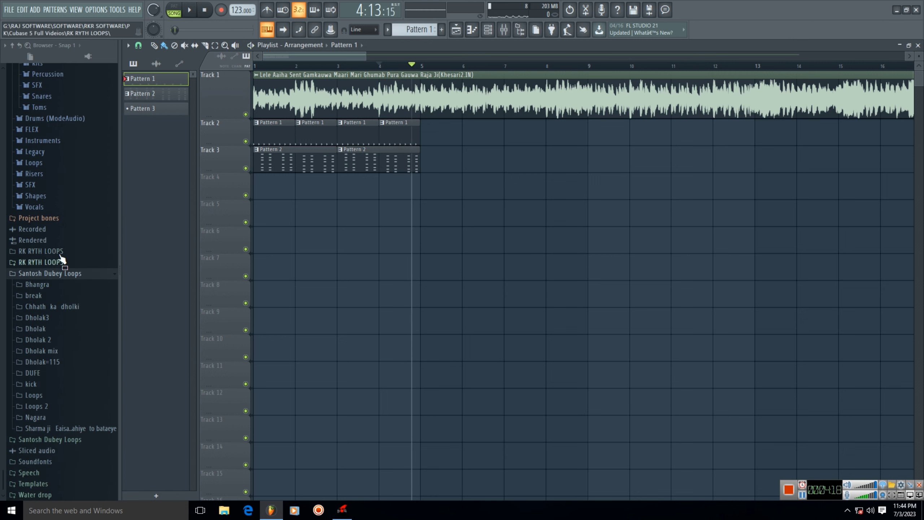
click(37, 296)
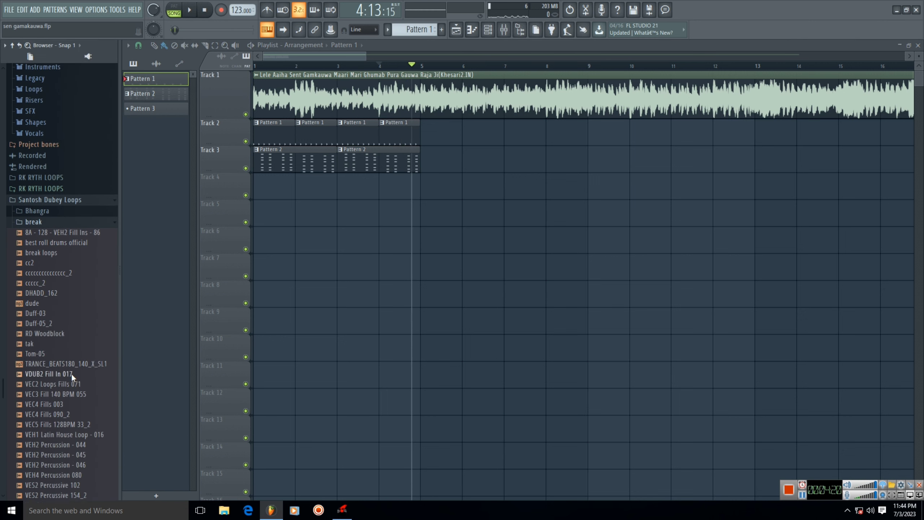
click(62, 337)
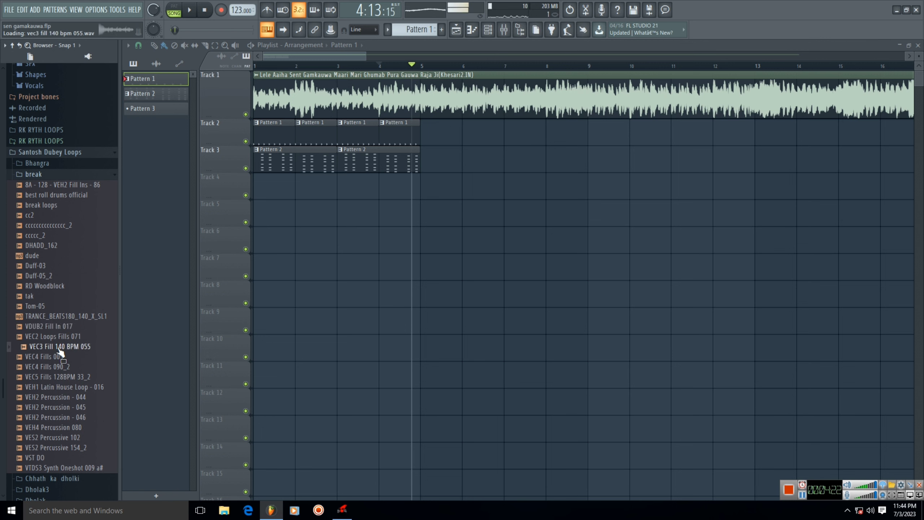
click(54, 316)
click(62, 378)
drag(62, 381, 380, 186)
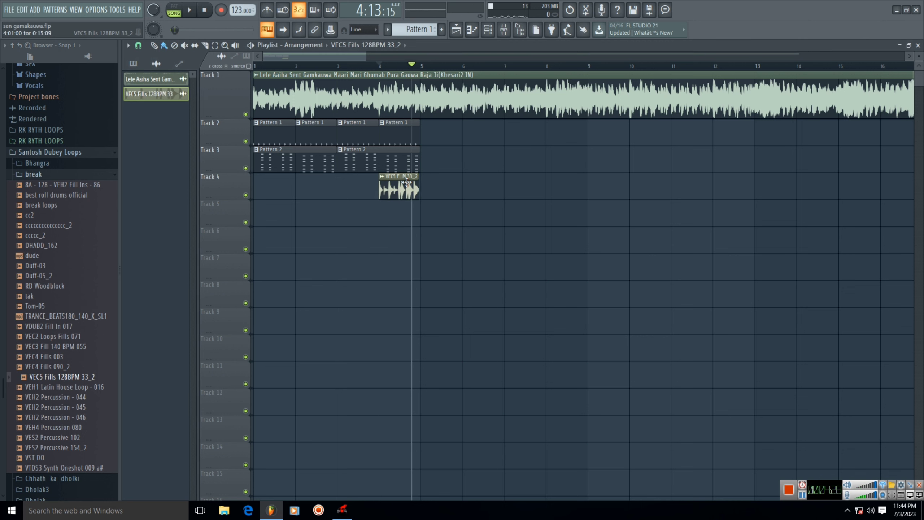
Time-stretch the VEC5 Fills 128BPM 33_2 clip to exactly 1 bar and close its channel settings.
double_click(386, 182)
right_click(341, 169)
click(351, 222)
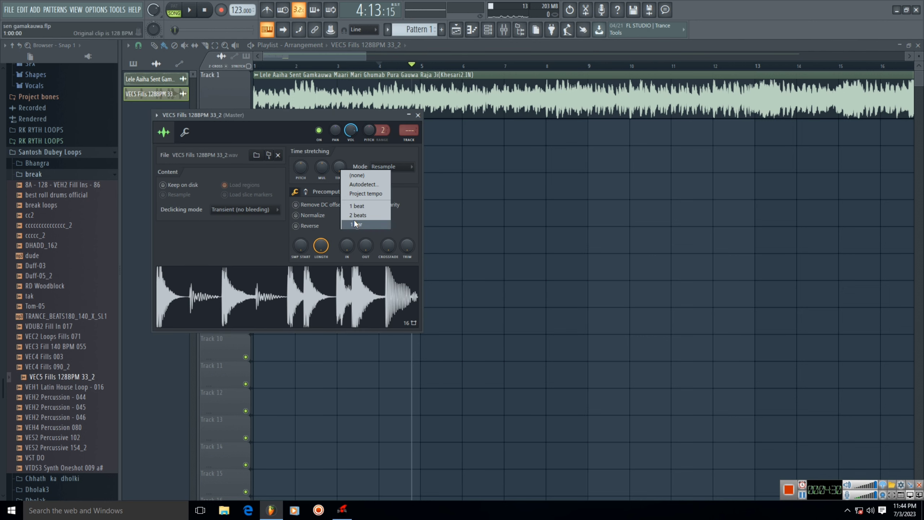
click(418, 115)
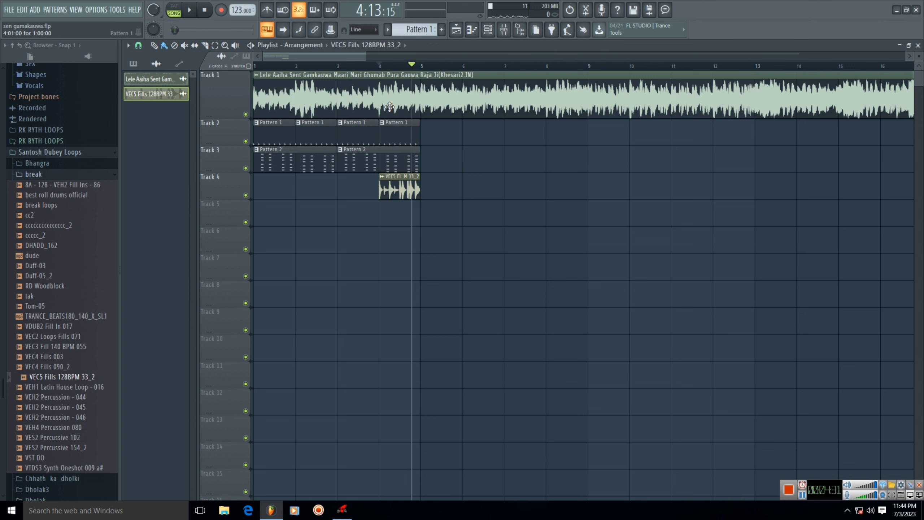
Open the channel rack, play the arrangement from bar 5 to hear the song section after the fill, and stop playback.
click(424, 67)
click(493, 35)
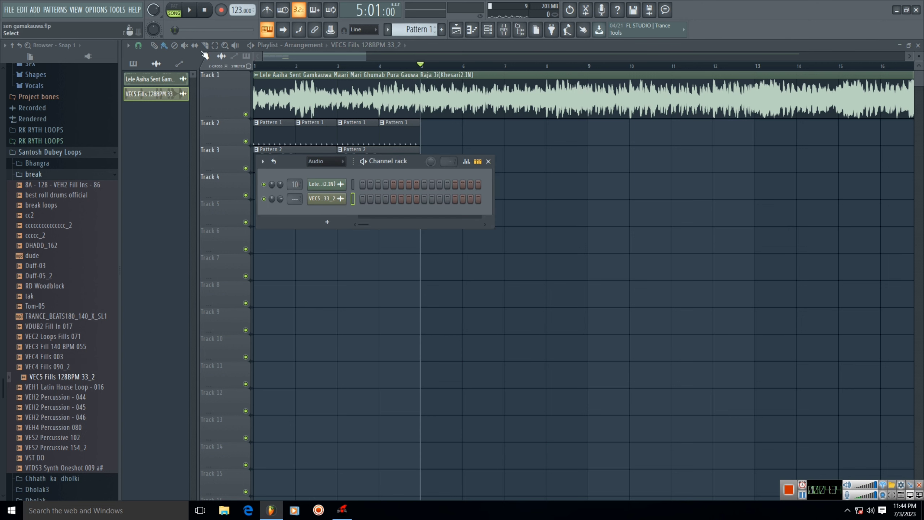
click(190, 16)
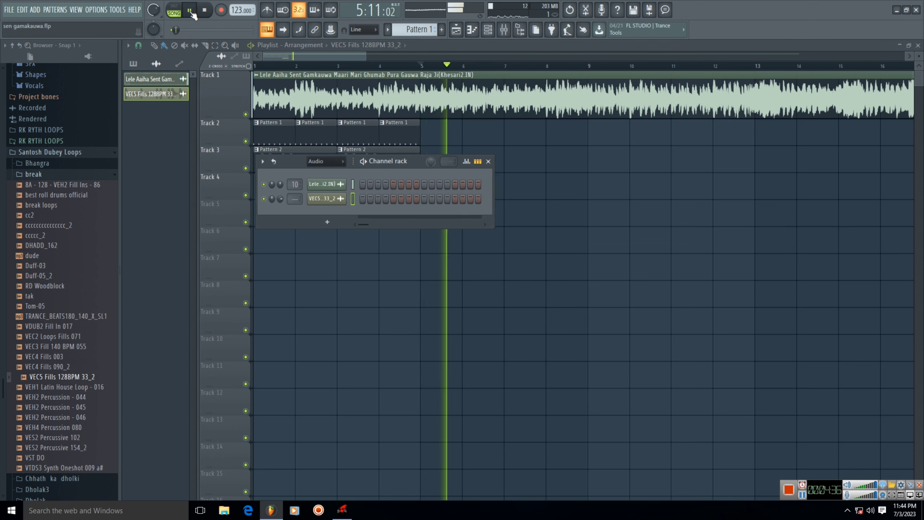
click(191, 11)
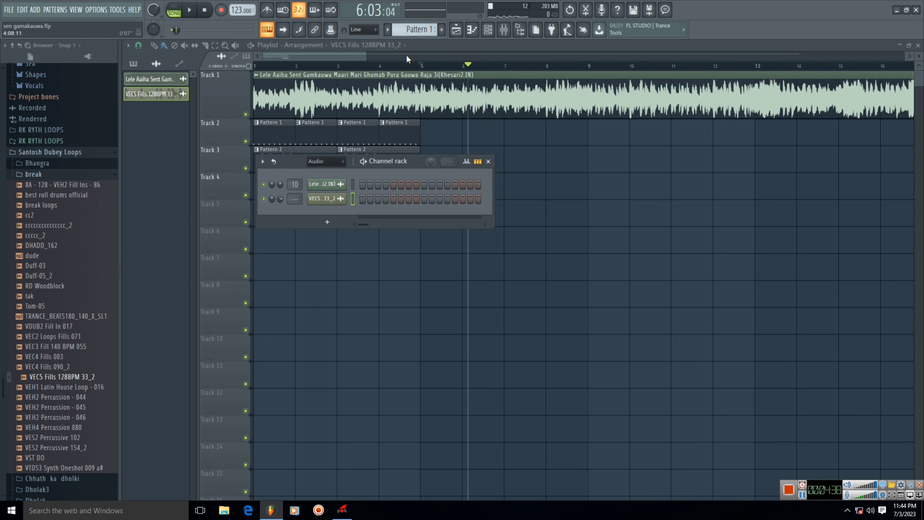
In Pattern 3, program Kick (3) and shaker every 4 steps, Hat Basic on 3, 7, 11, 15, DNC Clap 1 on 5, 13, and play it.
scroll(411, 30, down, 1)
scroll(411, 30, up, 1)
scroll(411, 30, down, 2)
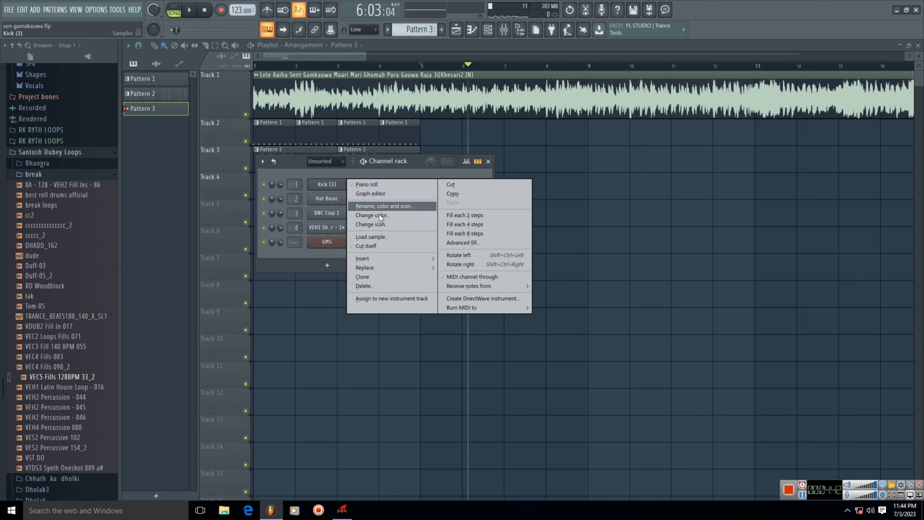
right_click(338, 185)
click(448, 224)
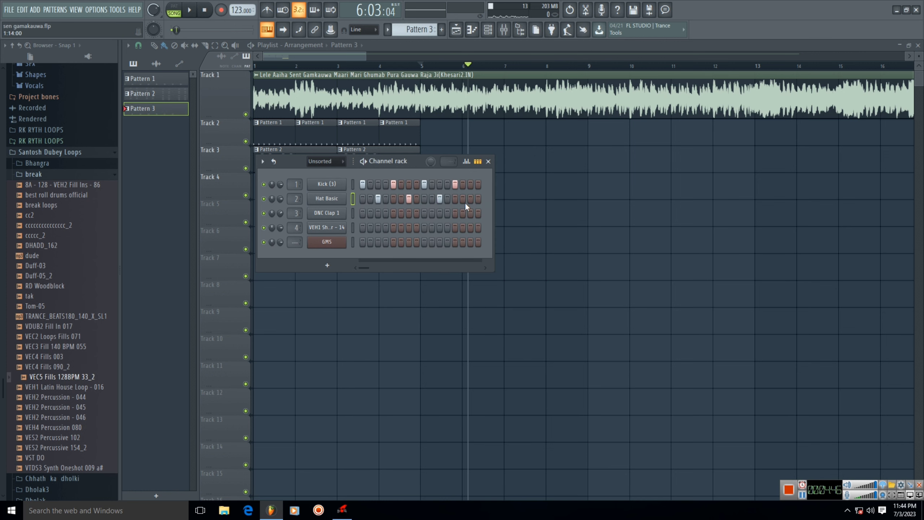
click(393, 213)
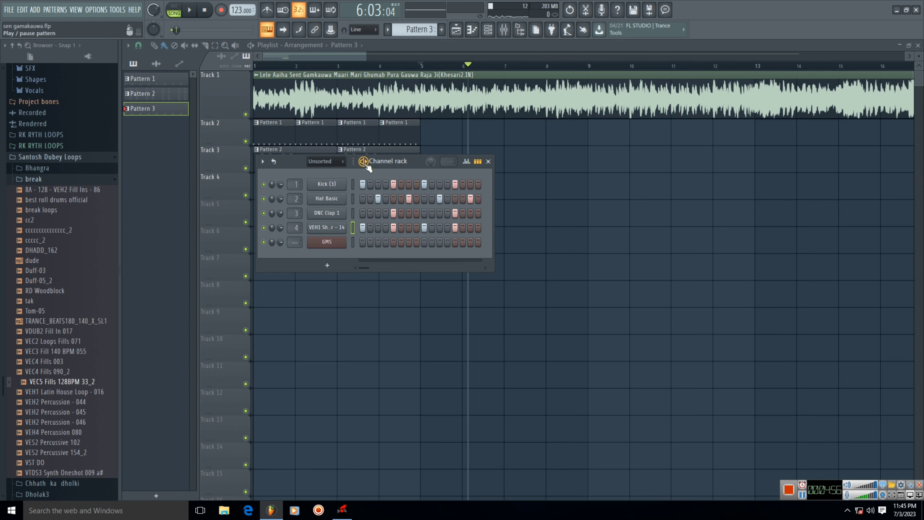
key(l)
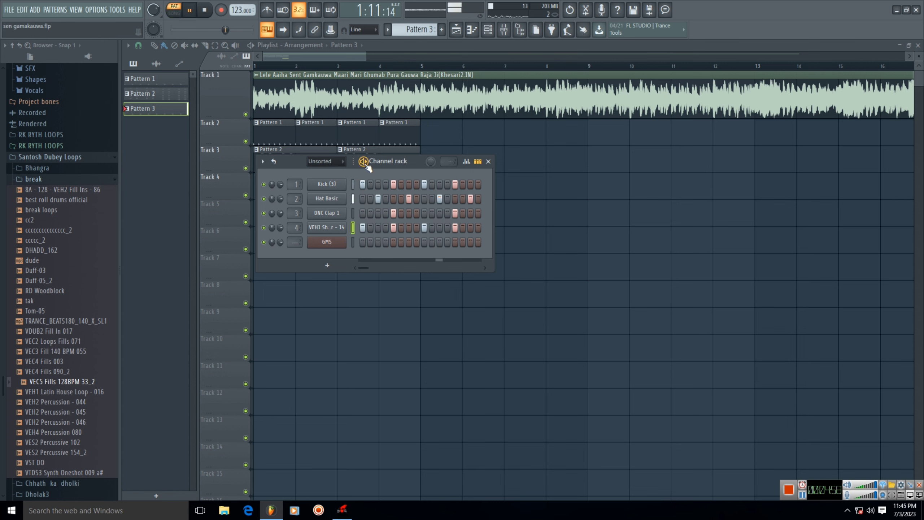
Place Pattern 3 repeatedly across bars 5 to 12 of Track 2, removing the extra clip at bar 13 and clearing the selection.
click(312, 68)
drag(426, 215, 742, 211)
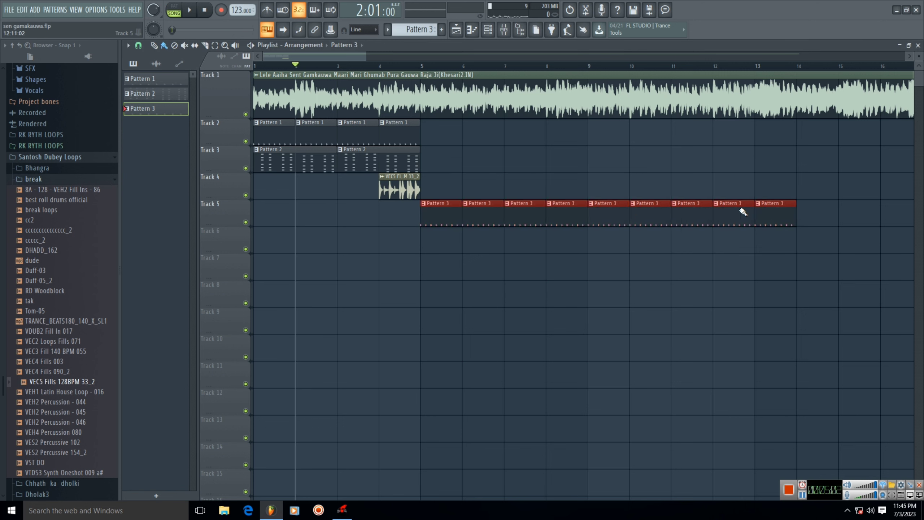
drag(452, 216, 434, 134)
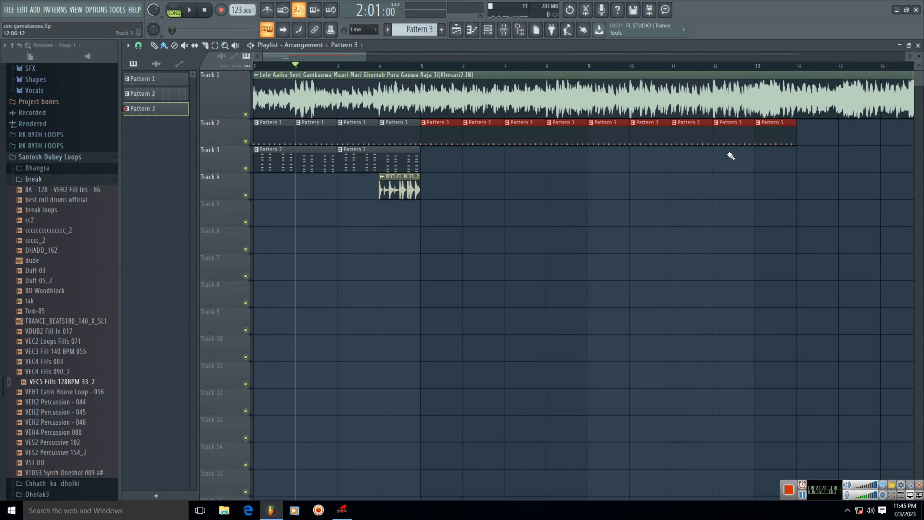
right_click(765, 135)
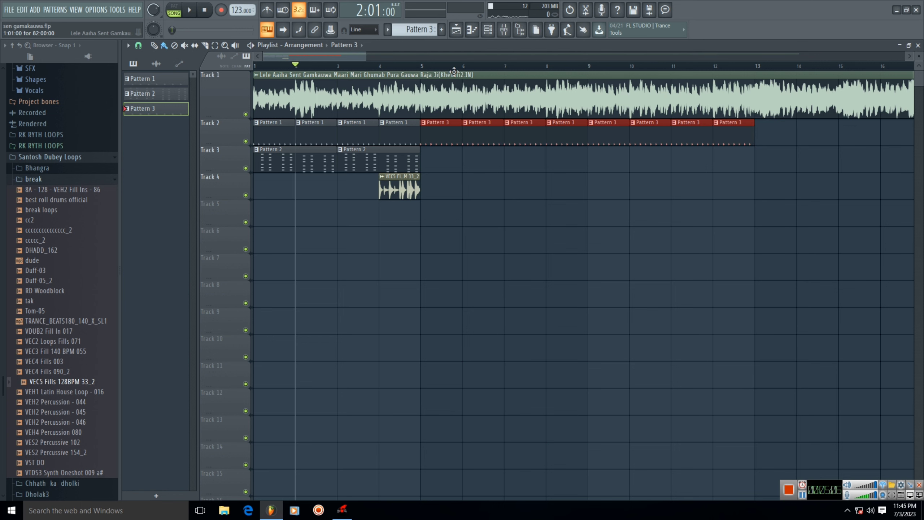
key(ctrl+d)
Place Pattern 2 four times in a row across bars 5 to 12 of Track 3.
click(413, 163)
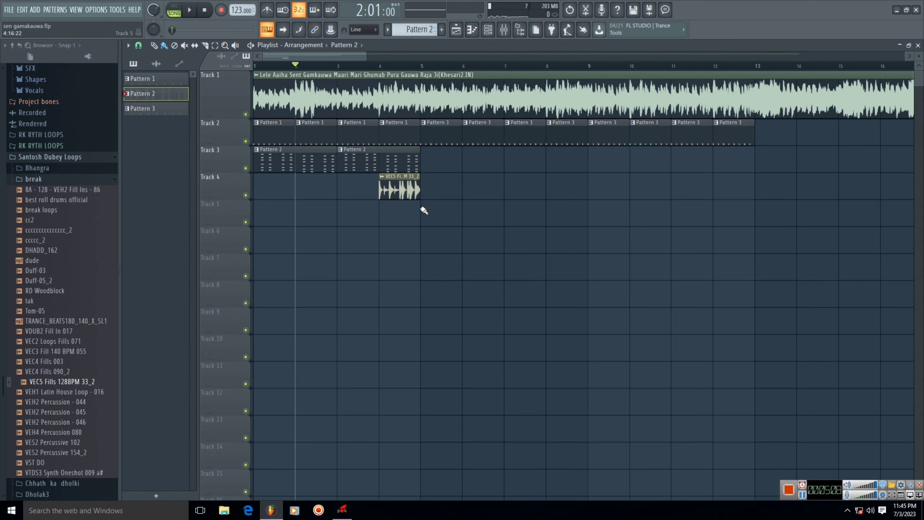
drag(423, 207, 701, 208)
drag(443, 199, 444, 144)
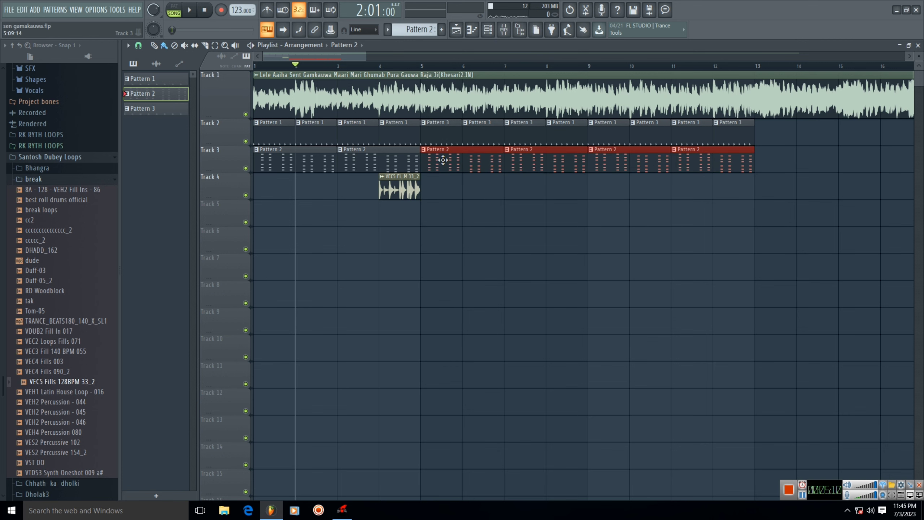
Play the arrangement from bar 5, muting and unmuting Track 1 to compare the rhythm with the song, and stop with Track 1 muted.
click(420, 66)
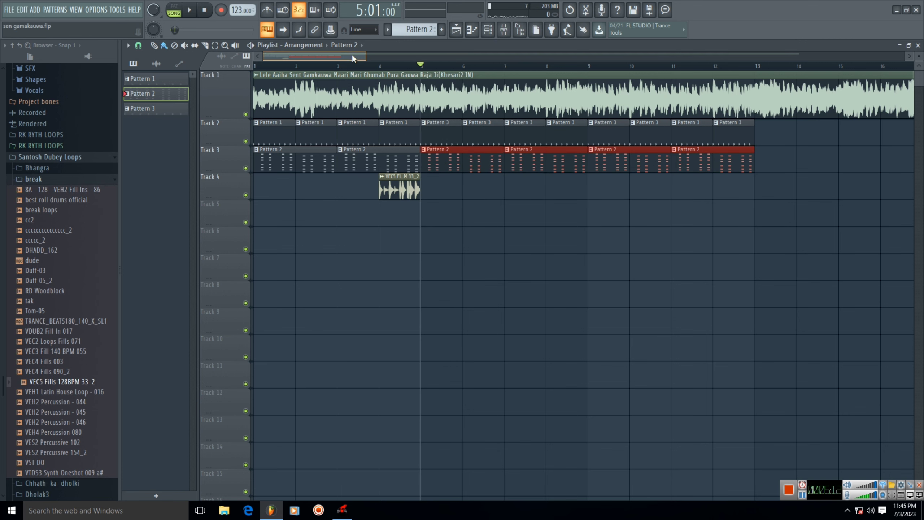
mouse_move(353, 56)
mouse_down()
mouse_move(368, 57)
mouse_move(343, 57)
mouse_up()
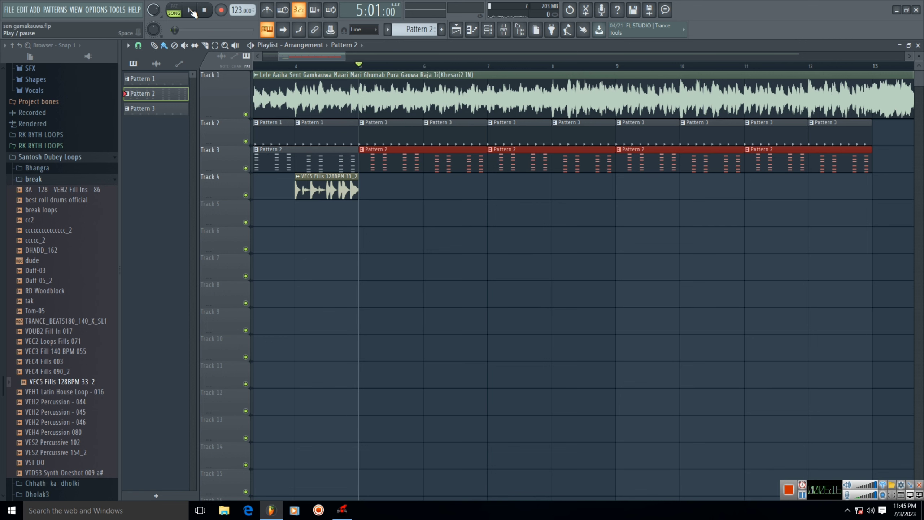
click(191, 11)
drag(328, 57, 338, 57)
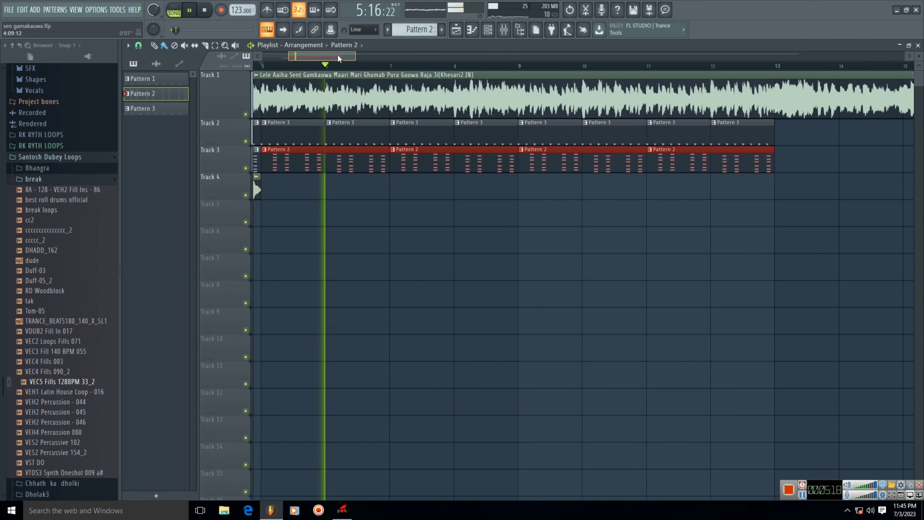
click(246, 115)
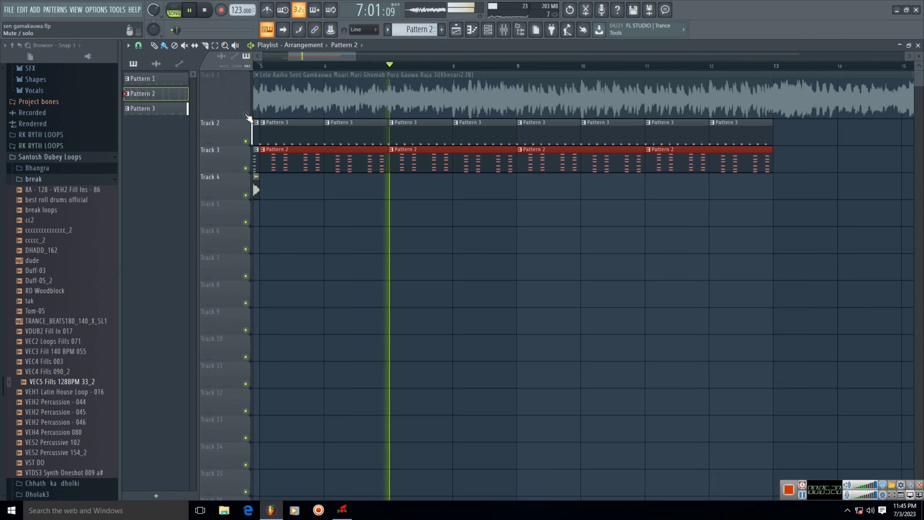
click(246, 115)
click(246, 114)
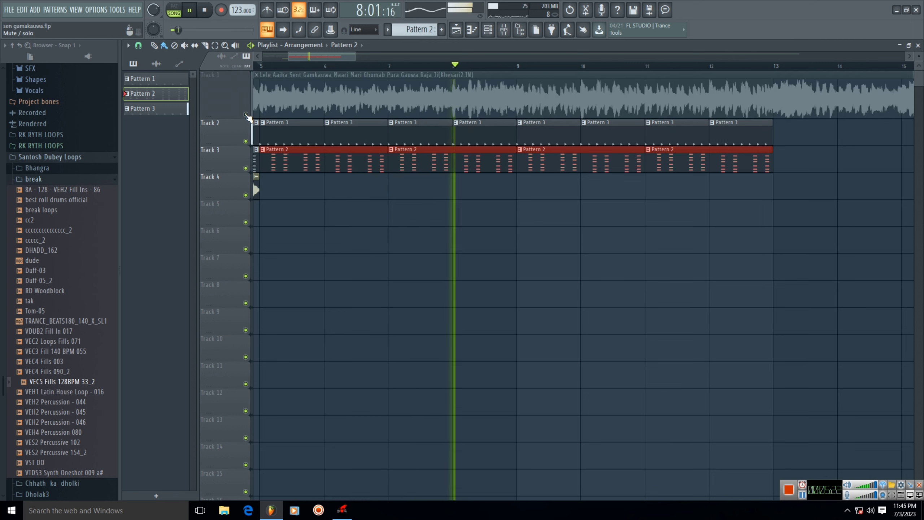
click(246, 114)
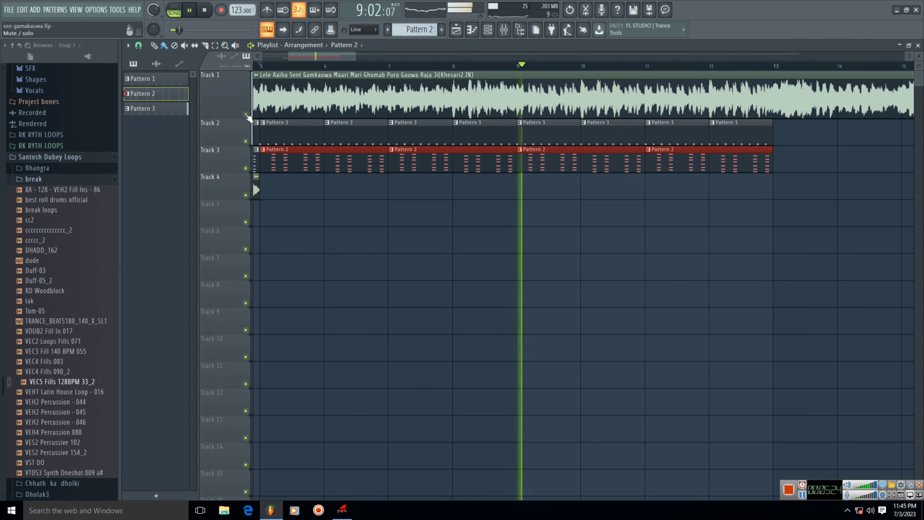
click(246, 114)
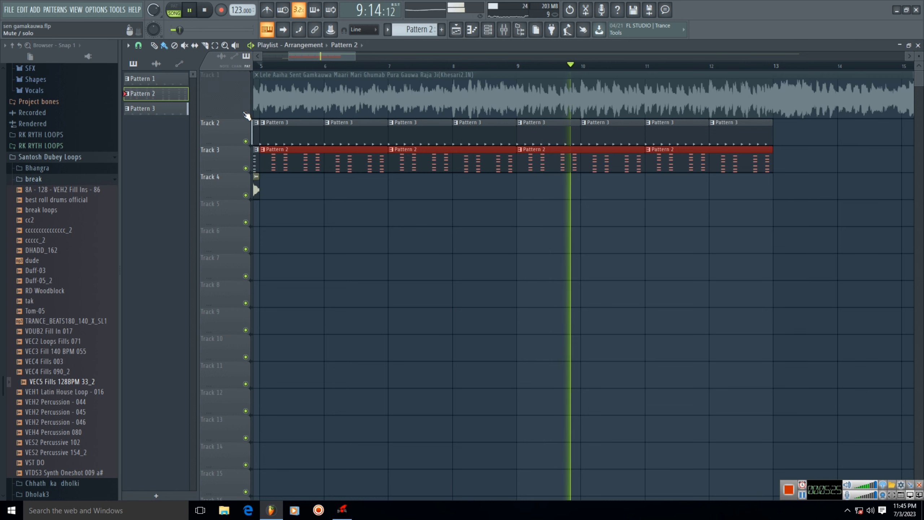
click(199, 10)
Set the playback position to bar 9 and switch the channel rack to a new, empty Pattern 4.
click(516, 68)
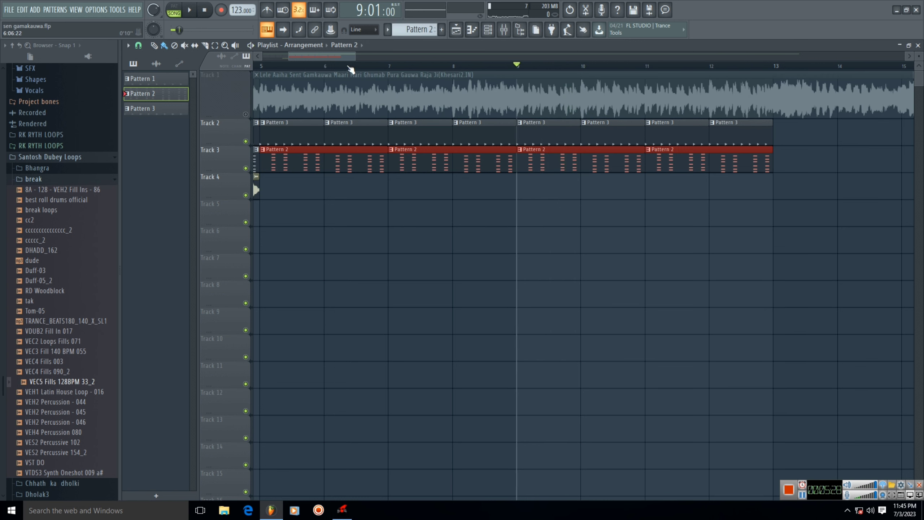
drag(329, 55, 433, 54)
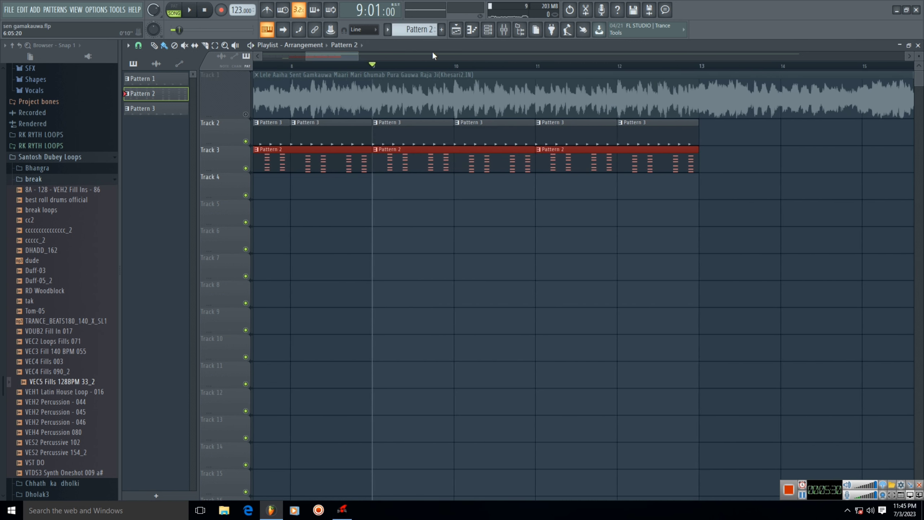
click(489, 30)
scroll(419, 29, down, 1)
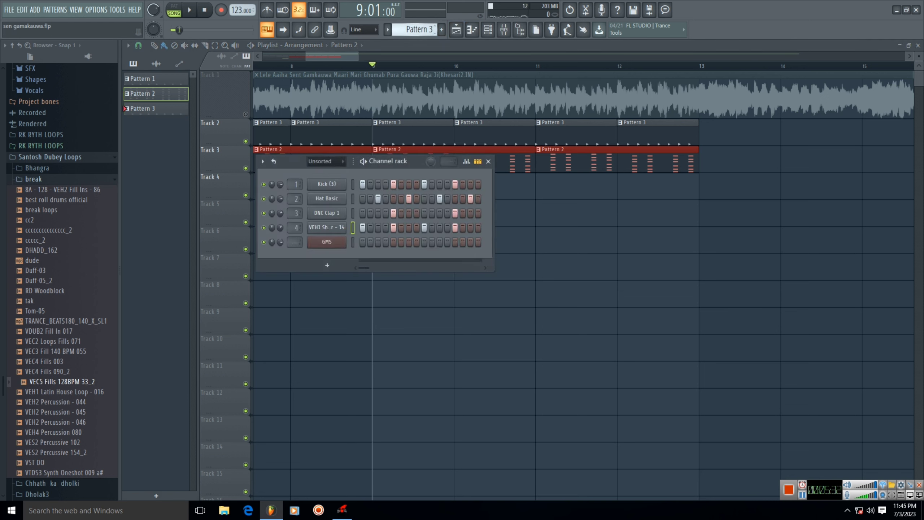
scroll(418, 29, down, 1)
click(418, 29)
scroll(418, 29, up, 1)
drag(419, 29, 418, 34)
Search the generator plugins for "bolly" and add BollyMaha2 to the channel rack.
click(328, 265)
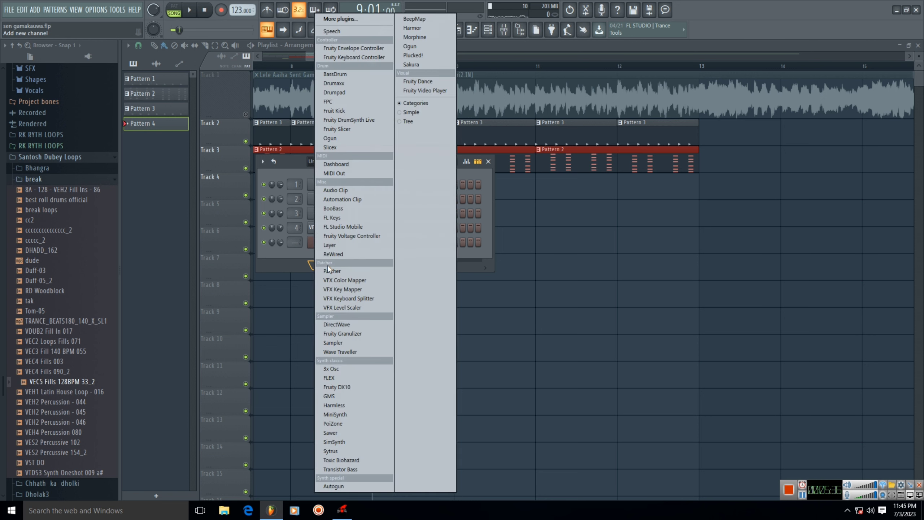
click(340, 21)
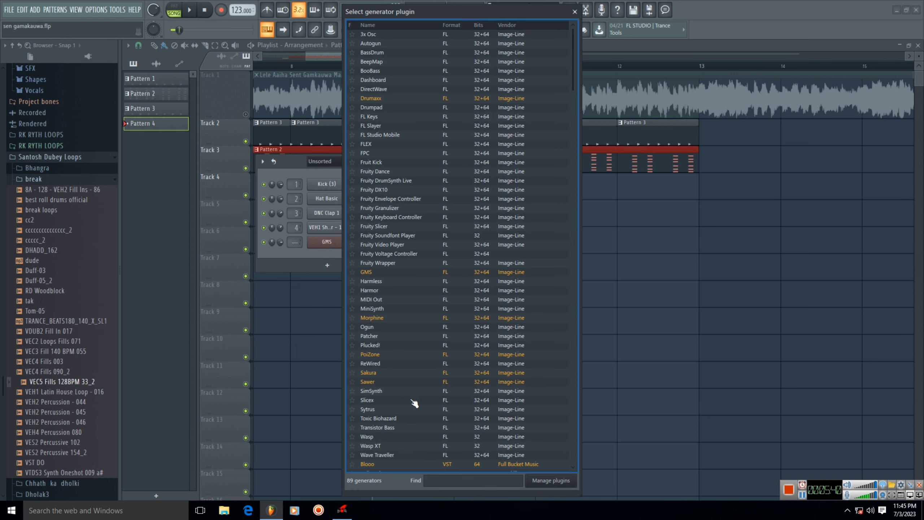
text(bolly)
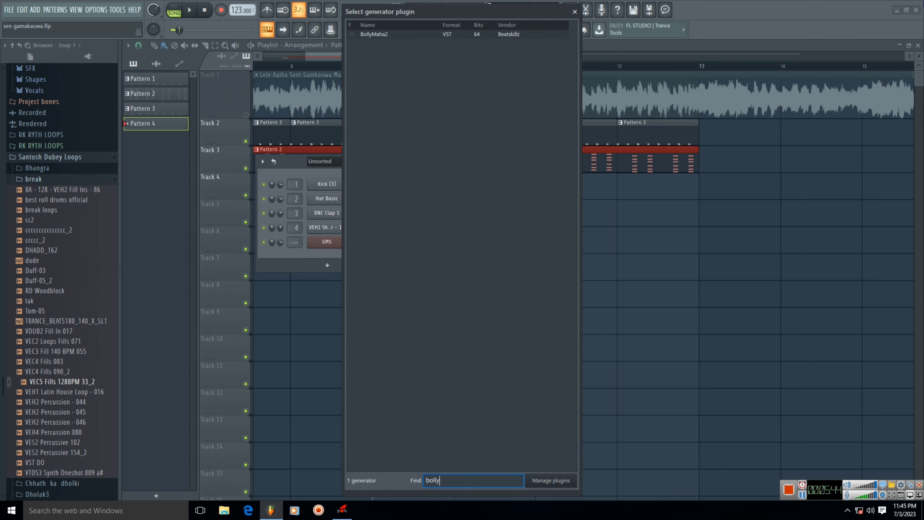
double_click(402, 36)
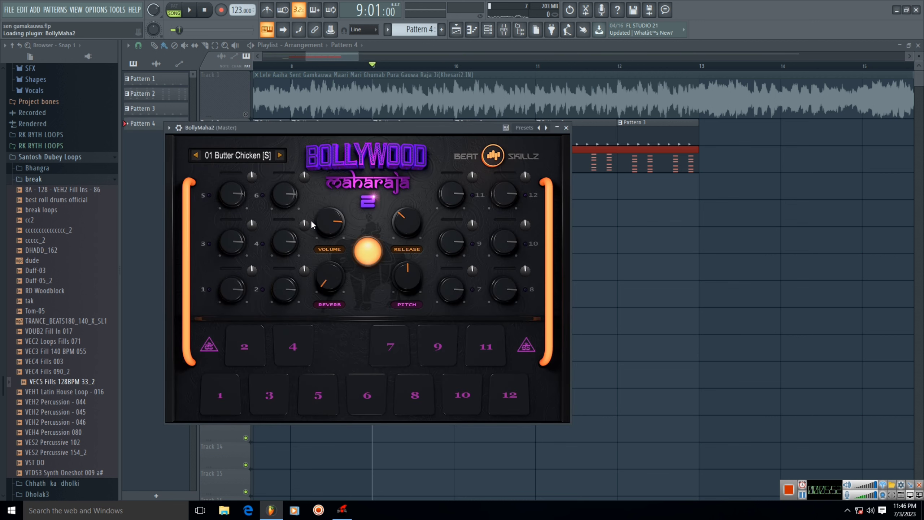
Load the 11 Kapoor (M) preset in BollyMaha2, audition pad 11 and close the plugin window.
click(169, 128)
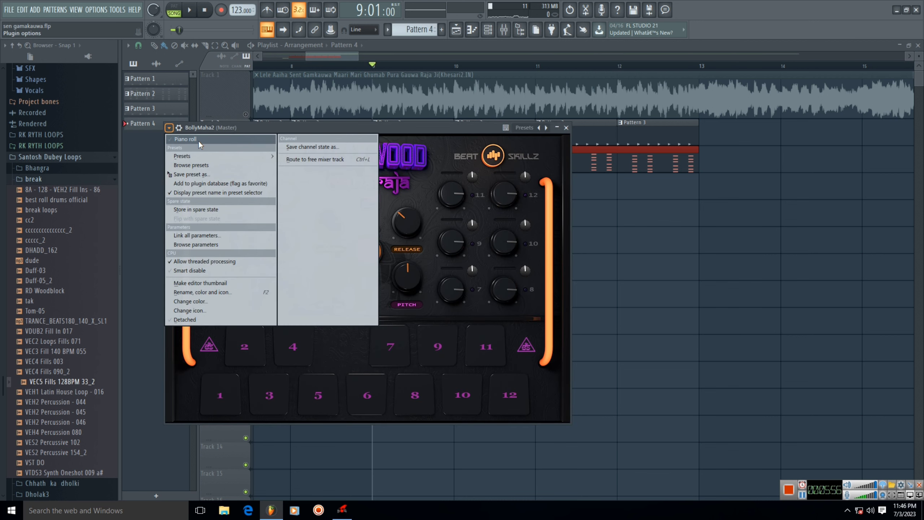
click(190, 156)
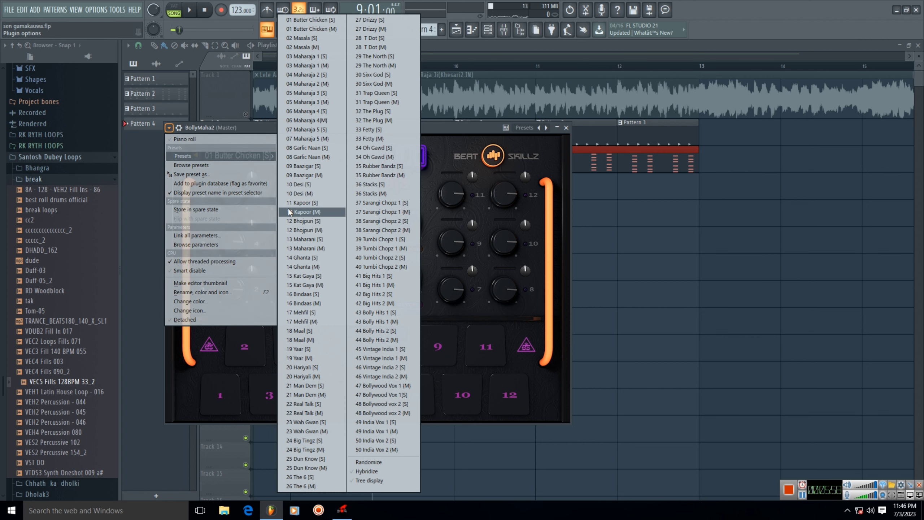
click(308, 213)
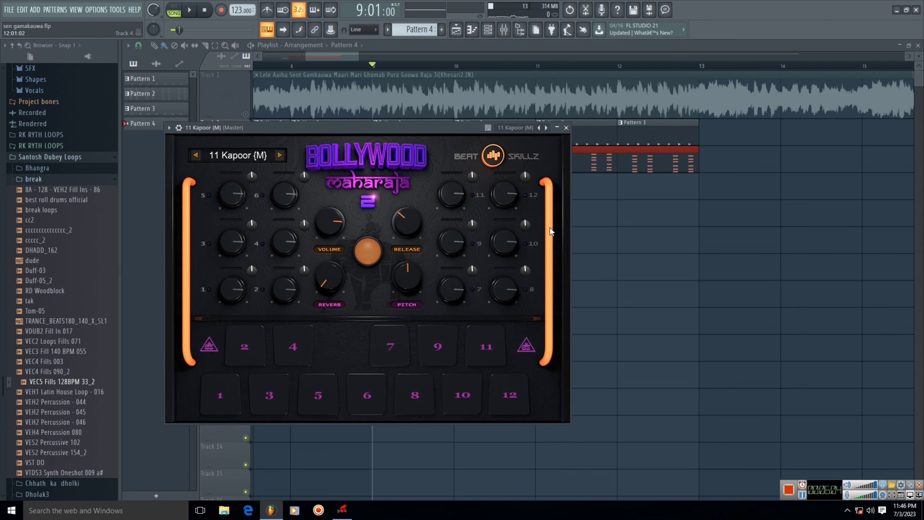
click(491, 345)
click(480, 359)
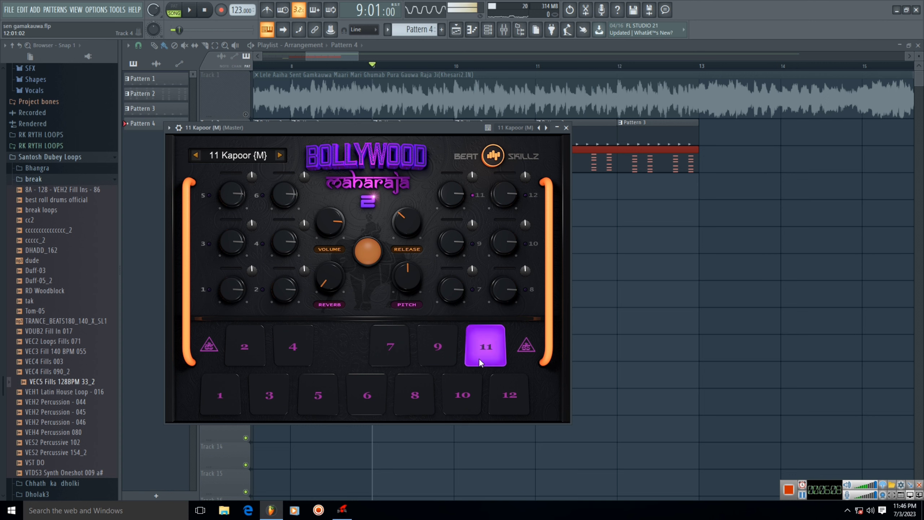
click(567, 127)
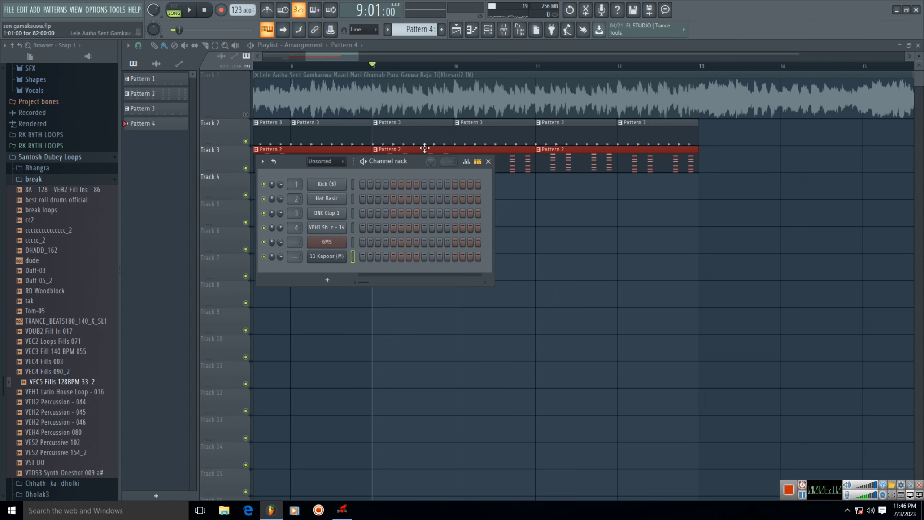
Route the GMS channel to mixer track 5 and 11 Kapoor (M) to mixer track 6, and open 11 Kapoor (M) in the piano roll.
scroll(296, 256, up, 3)
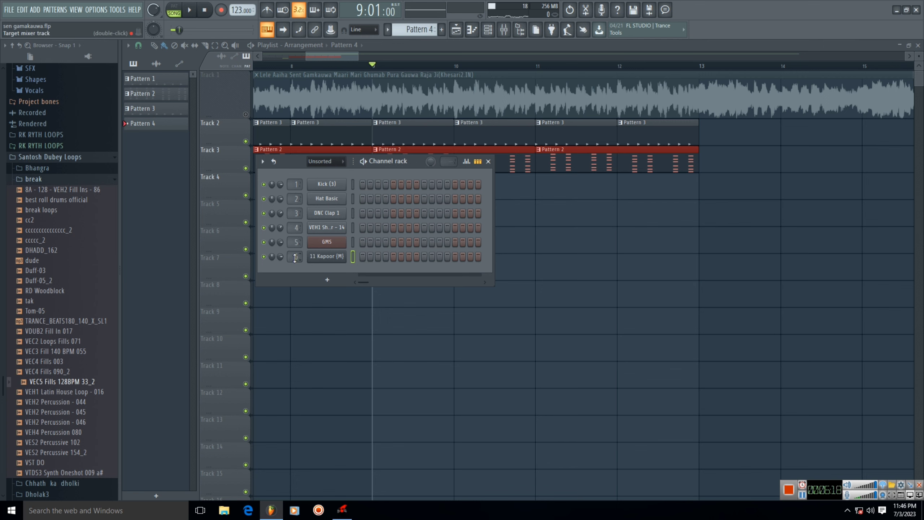
right_click(340, 265)
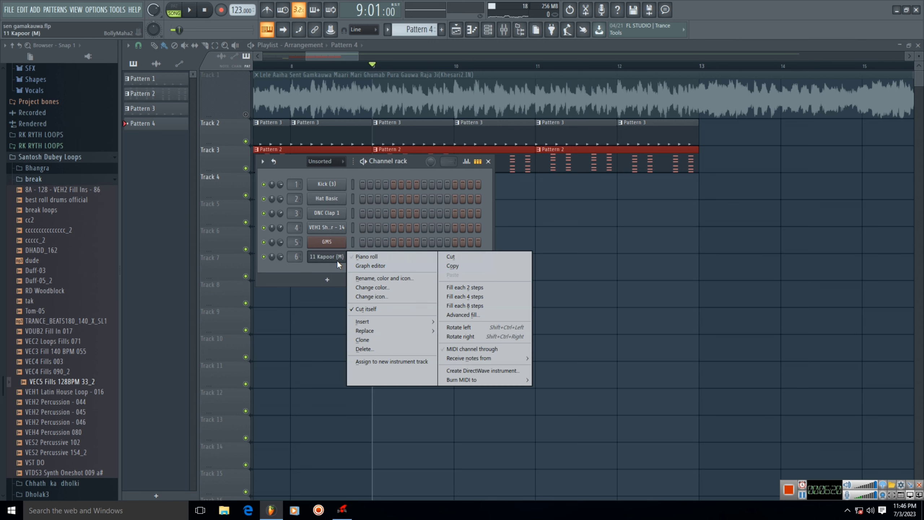
click(372, 257)
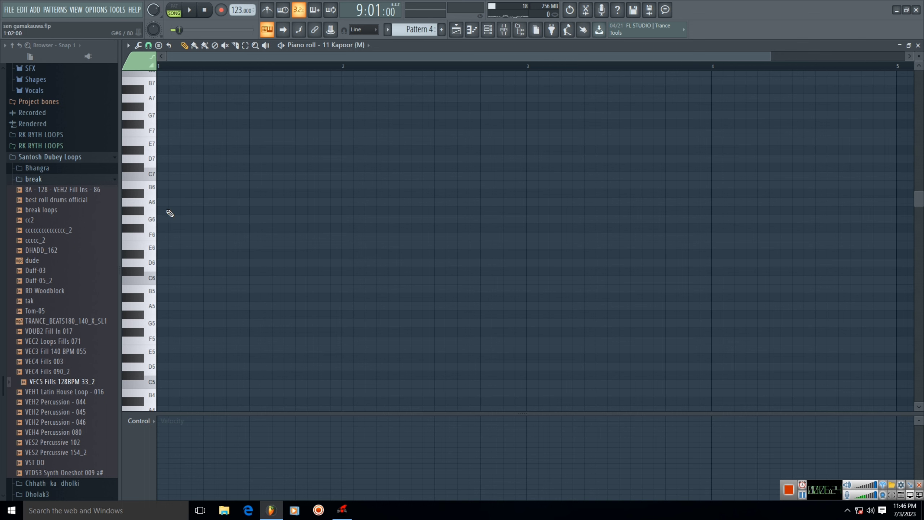
Audition the keys around A#5 and place four one-step A#5 notes on steps 2, 4, 10 and 12 of bar 1.
drag(132, 220, 148, 352)
click(145, 299)
click(145, 298)
click(149, 290)
click(175, 298)
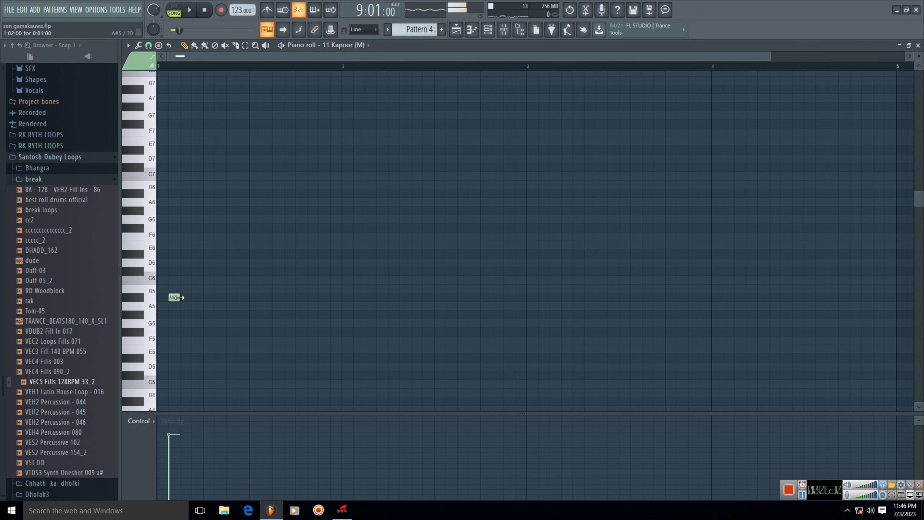
click(197, 297)
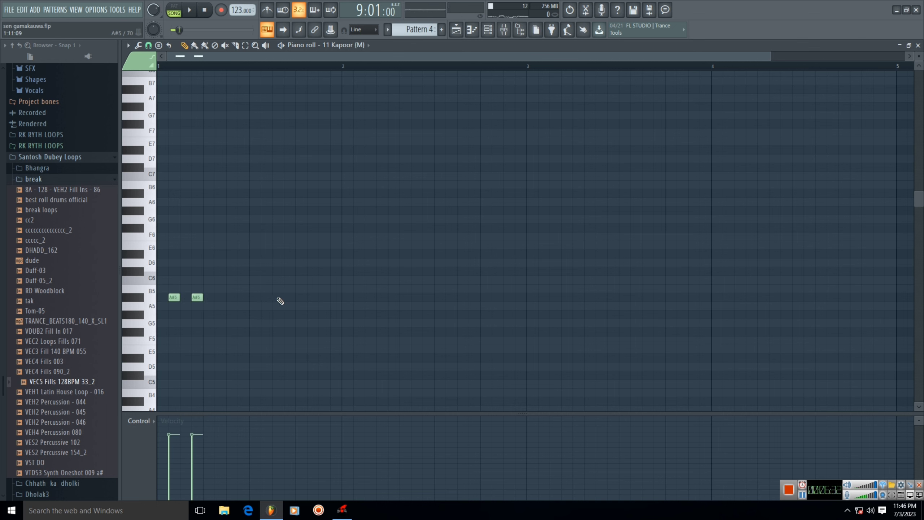
click(267, 298)
click(289, 298)
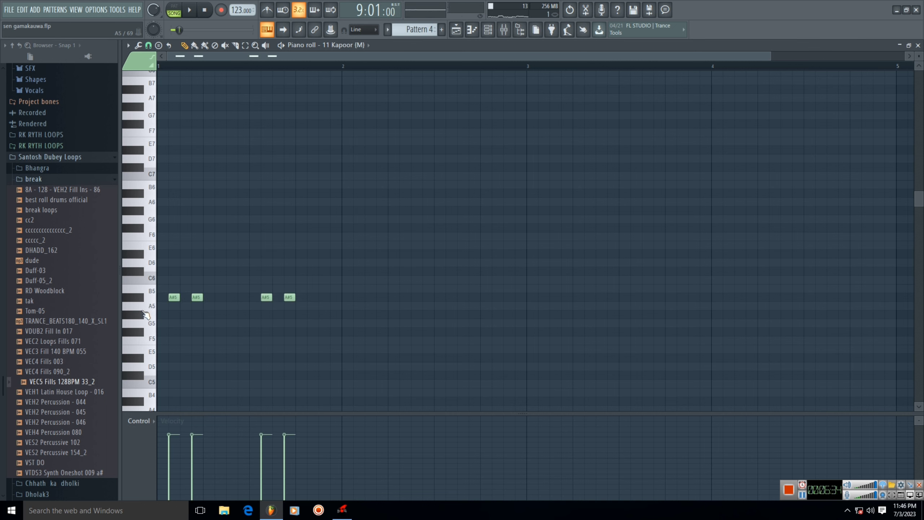
Add two notes on steps 7 and 15 of bar 1 and raise both from A5 to B5.
click(231, 306)
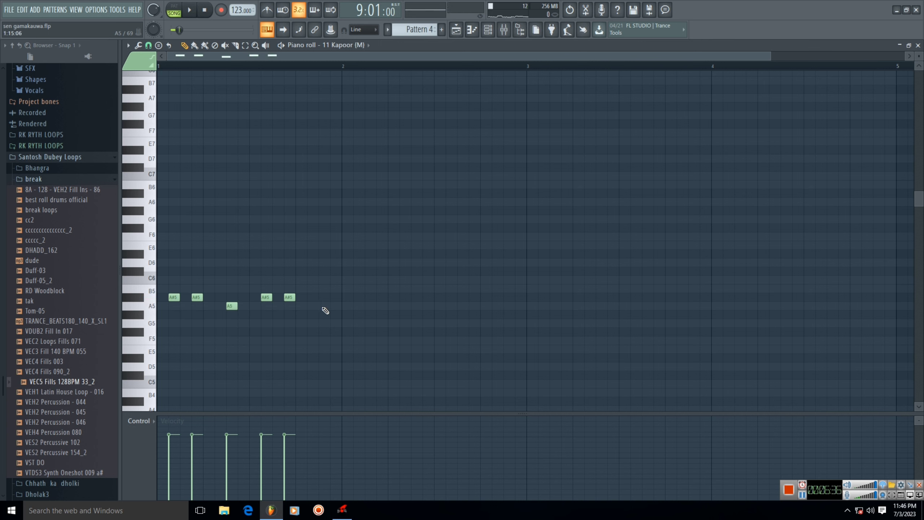
click(323, 307)
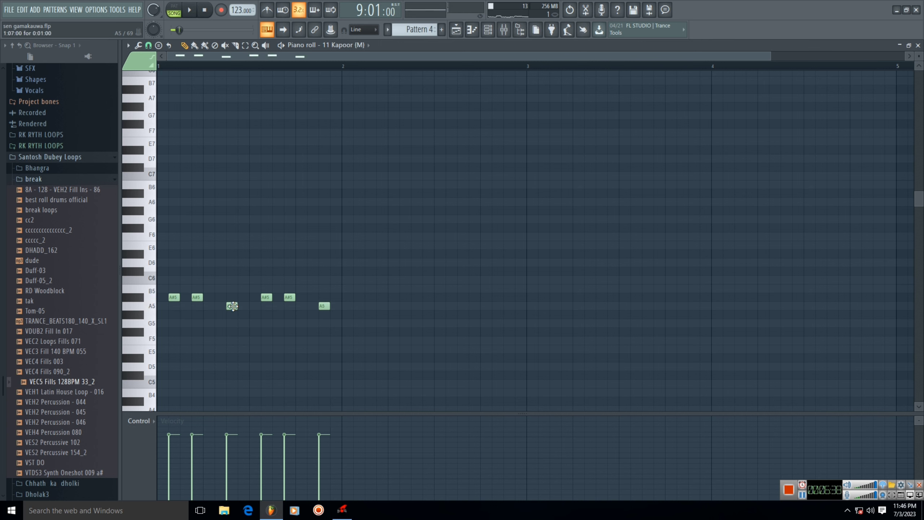
drag(231, 306, 232, 289)
drag(323, 305, 322, 288)
Return to the Playlist and place Pattern 4 four times in a row across bars 9 to 12 of Track 4.
click(918, 46)
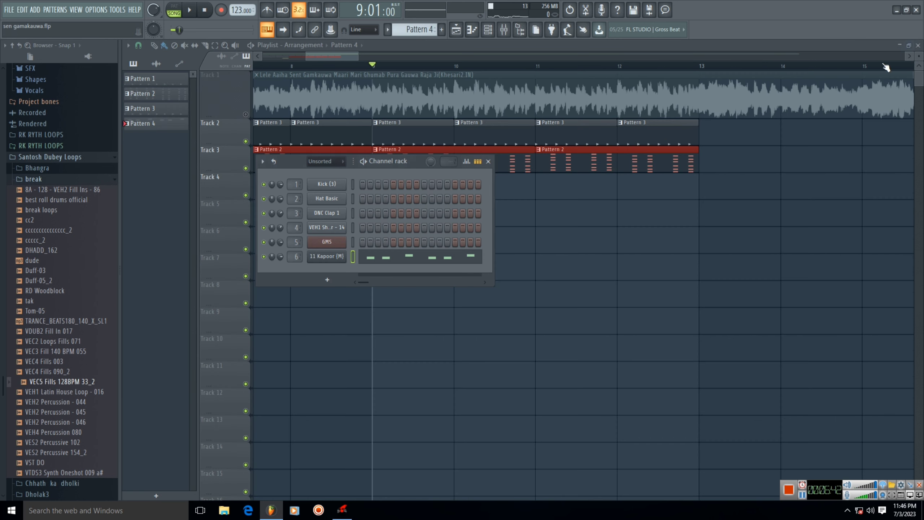
click(539, 190)
mouse_move(557, 185)
mouse_down()
mouse_move(426, 185)
mouse_move(611, 182)
mouse_up()
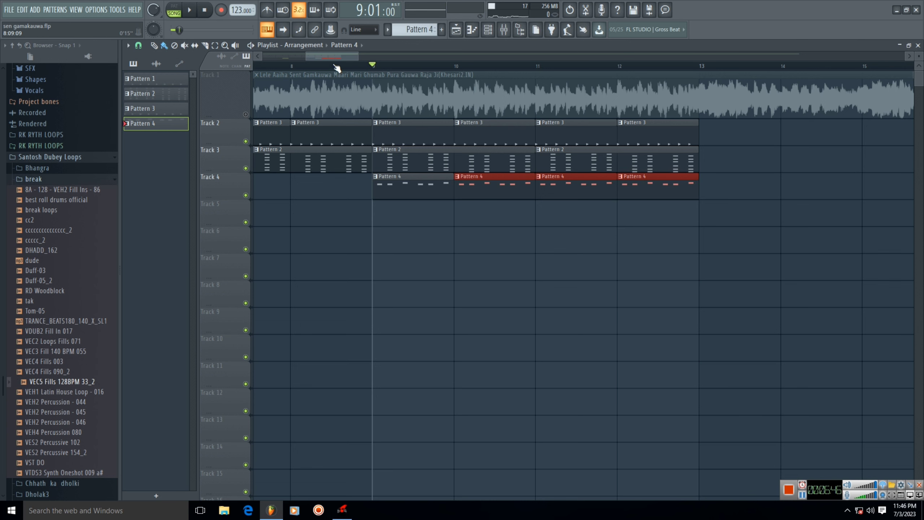
Play the arrangement from bar 1, toggling Track 1's mute to compare the rhythm with the song, and stop with Track 1 muted.
drag(333, 57, 201, 75)
scroll(282, 67, down, 2)
click(284, 70)
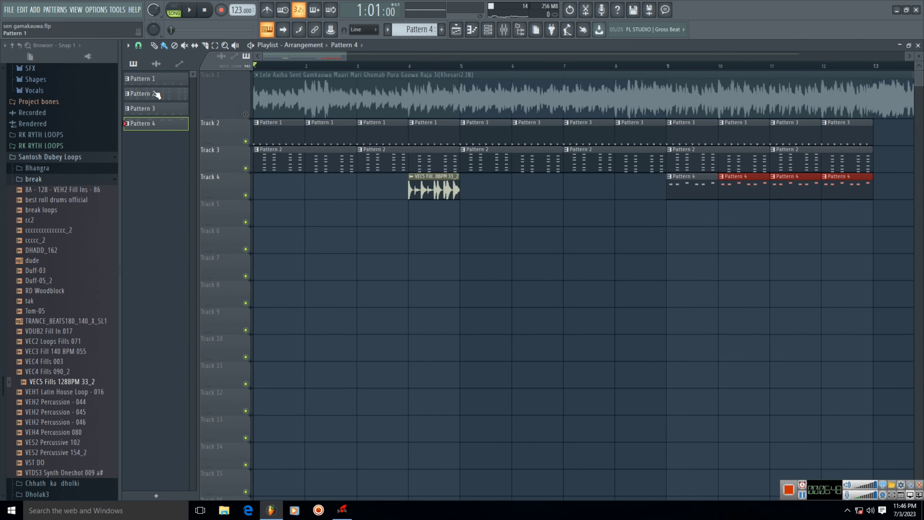
key(space)
click(246, 115)
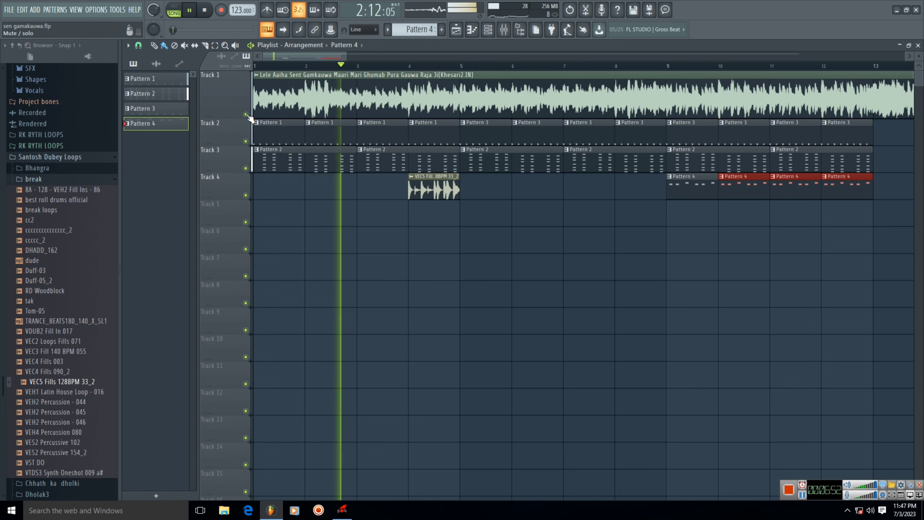
click(245, 114)
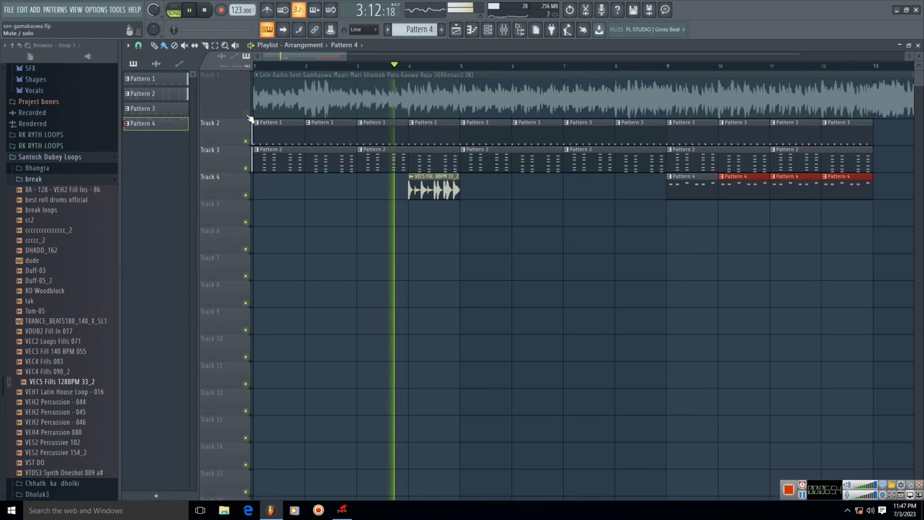
click(246, 114)
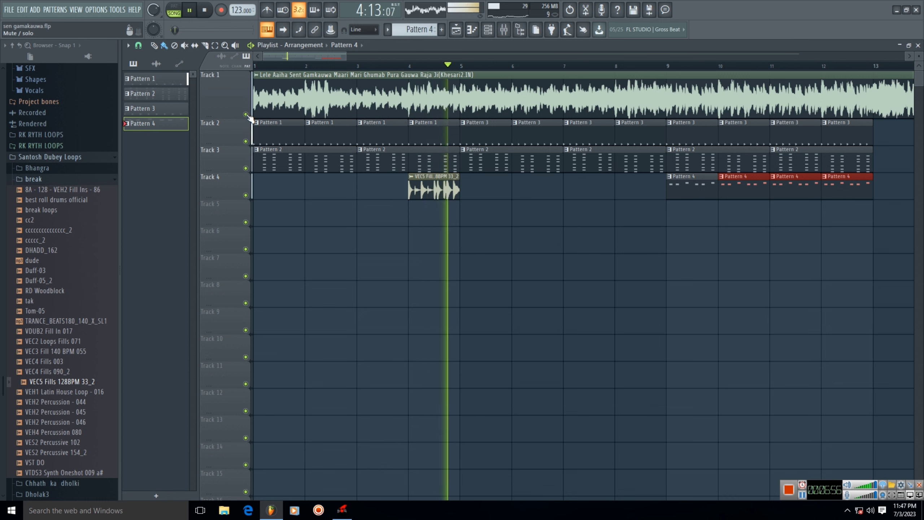
click(246, 115)
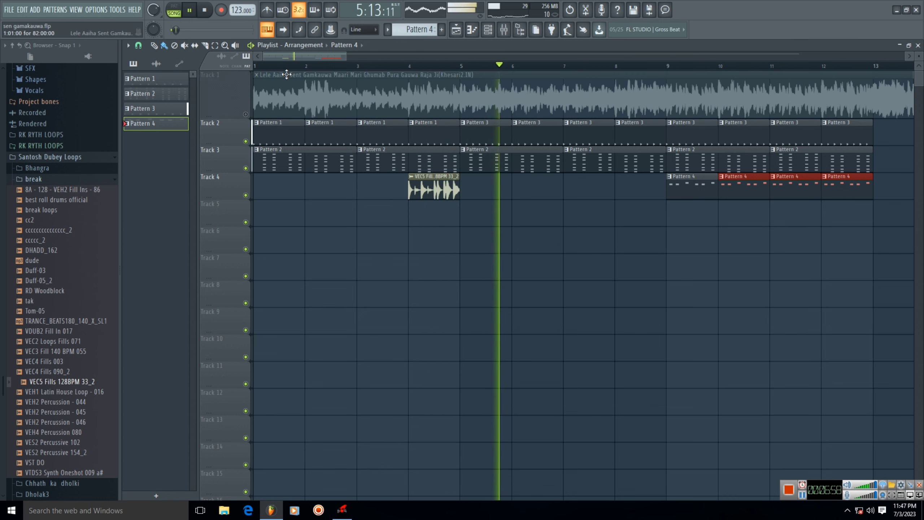
drag(286, 55, 322, 55)
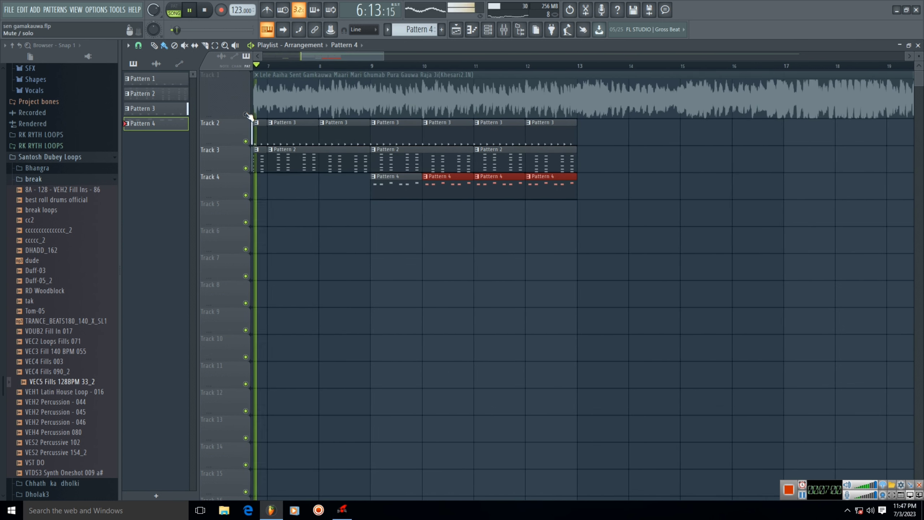
click(246, 115)
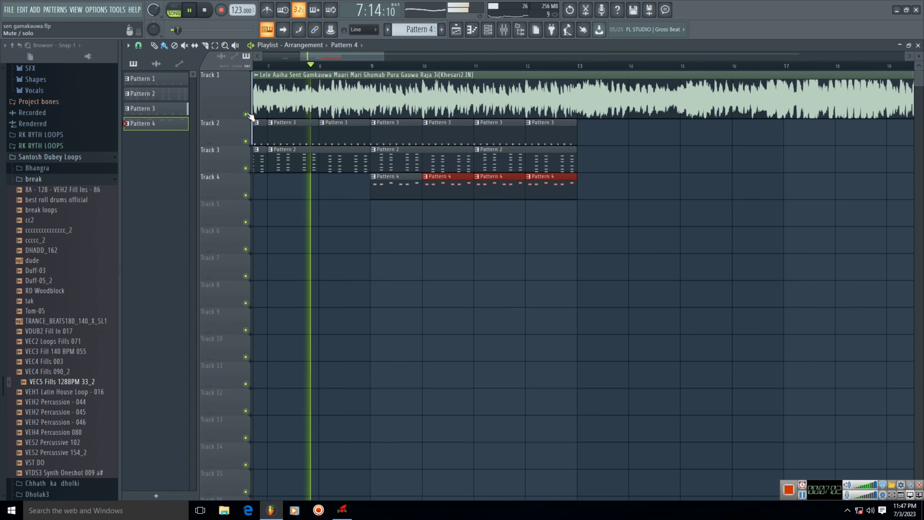
click(246, 115)
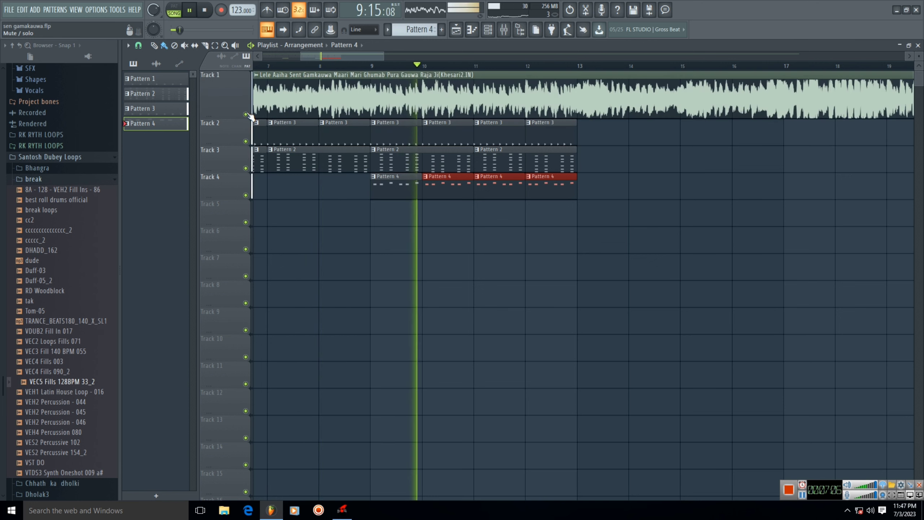
click(246, 115)
click(246, 115)
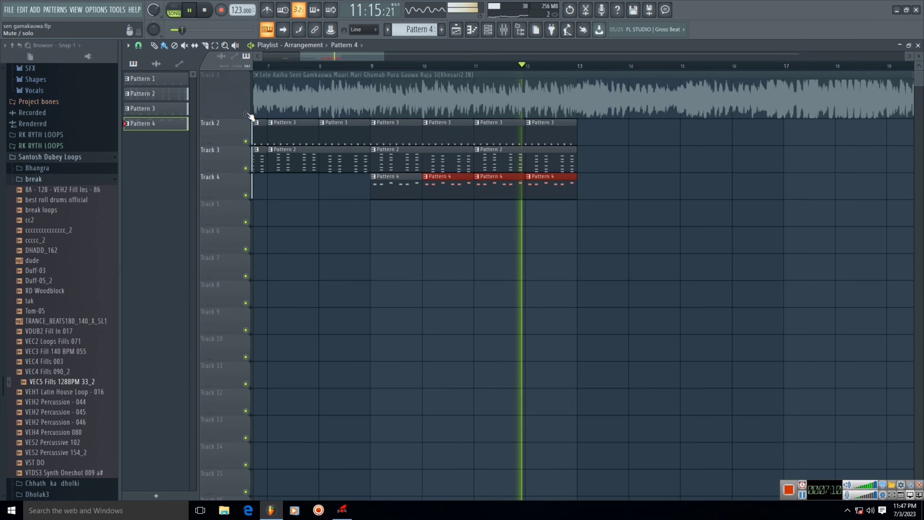
click(246, 114)
click(246, 115)
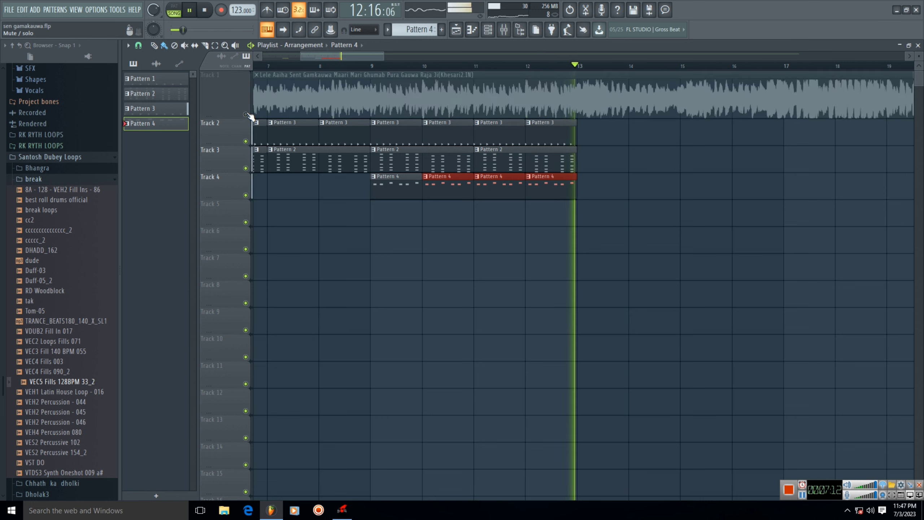
click(246, 114)
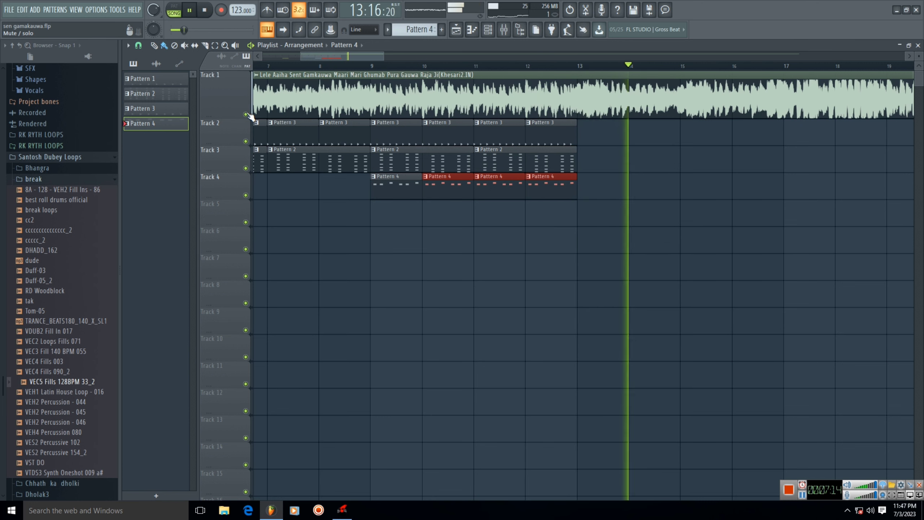
click(246, 115)
key(space)
Check Pattern 1 in the channel rack and place it five times in a row across bars 13 to 17 of Track 5.
drag(324, 53, 345, 53)
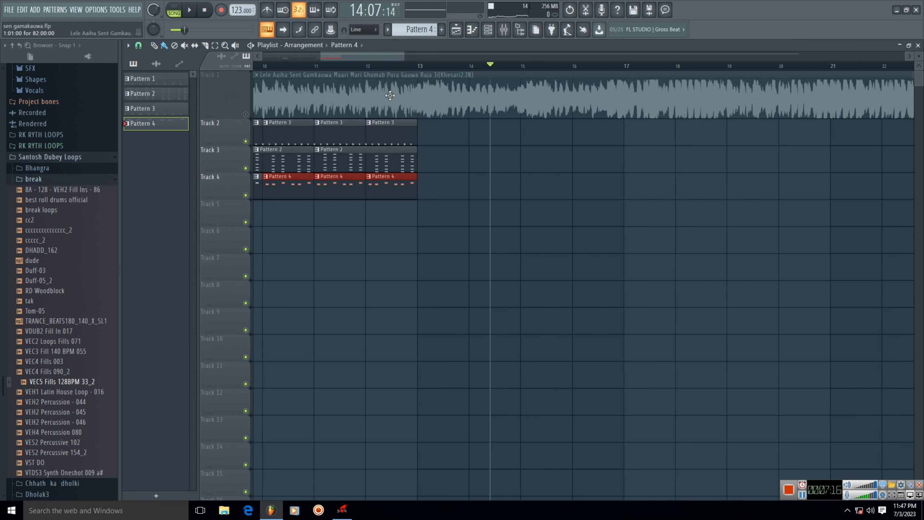
click(485, 31)
drag(432, 30, 431, 40)
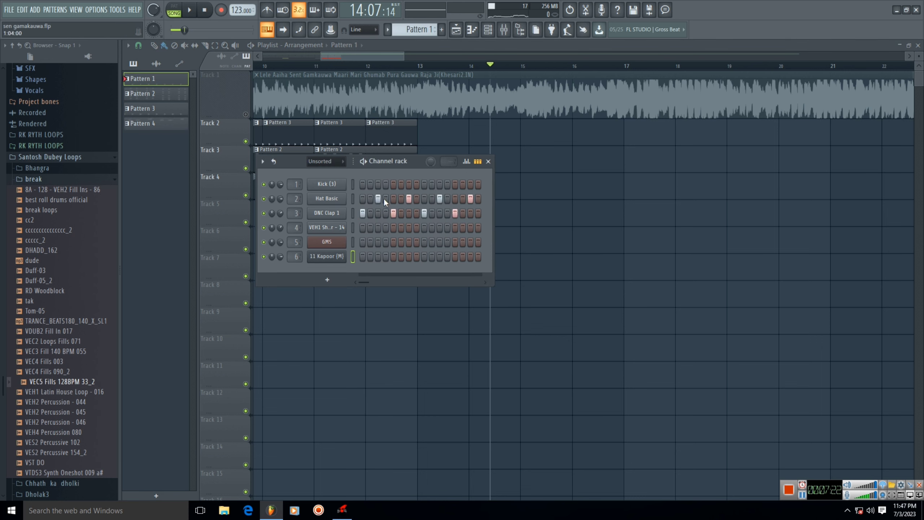
click(359, 56)
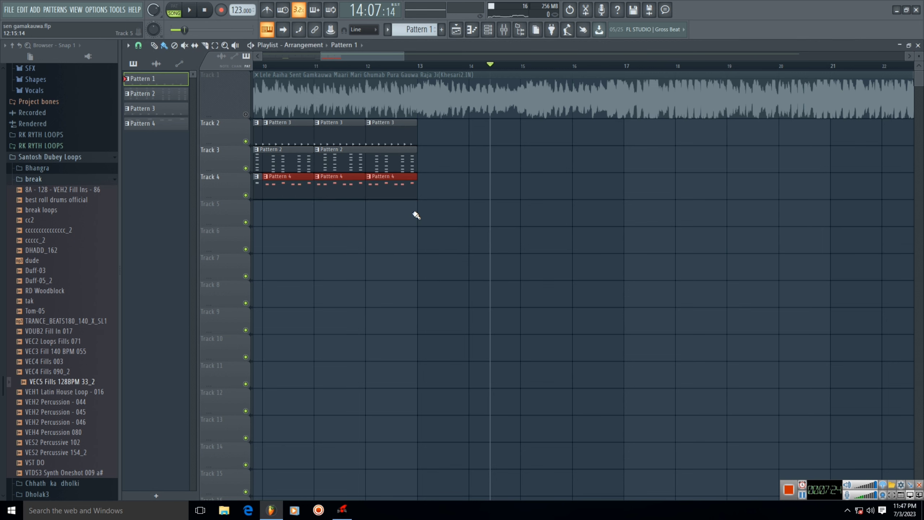
drag(417, 215, 635, 221)
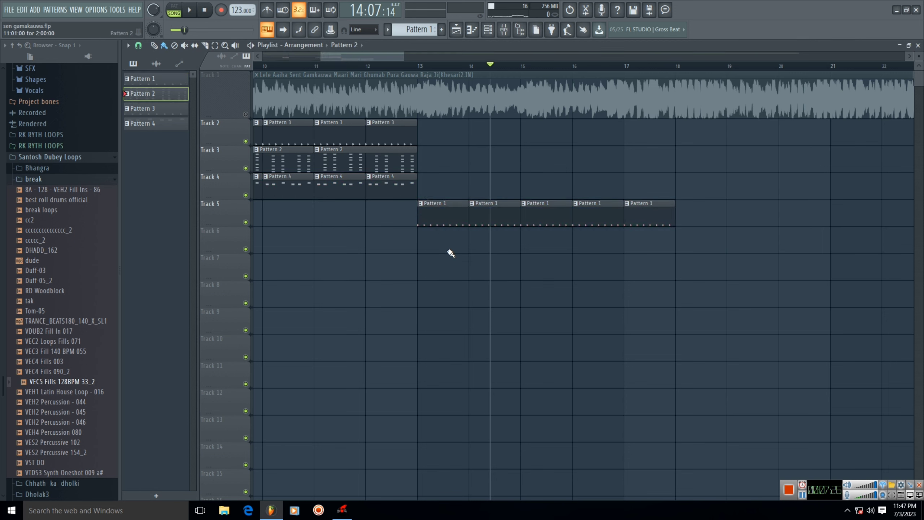
Place Pattern 2 three times across bars 13 to 18 of Track 6 and add one more Pattern 1 clip at bar 18 of Track 5.
drag(418, 245, 630, 243)
drag(382, 57, 401, 60)
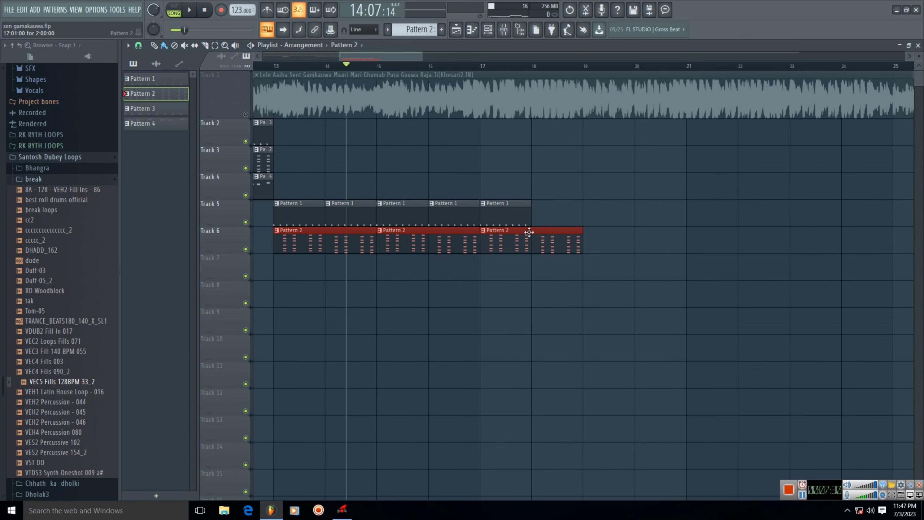
click(524, 219)
click(553, 217)
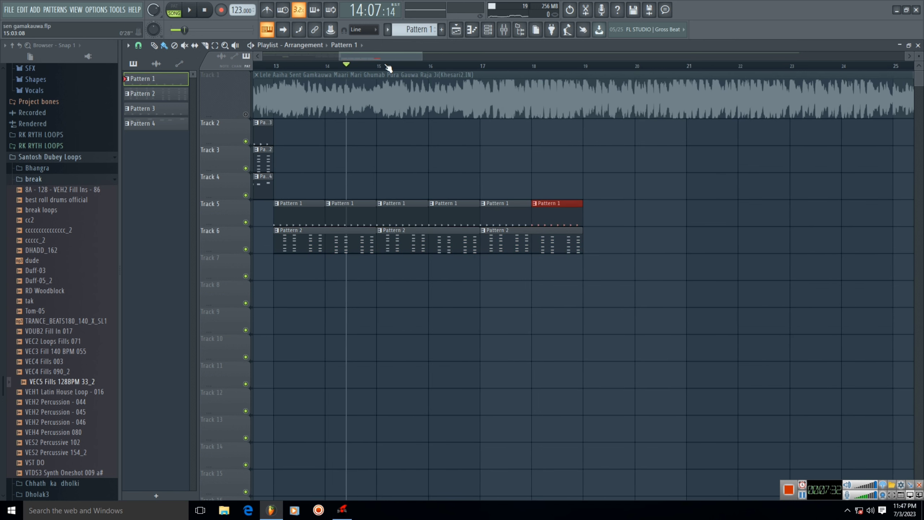
Play the arrangement from bar 15 and briefly unmute Track 1 to compare the rhythm with the song.
click(387, 66)
click(195, 14)
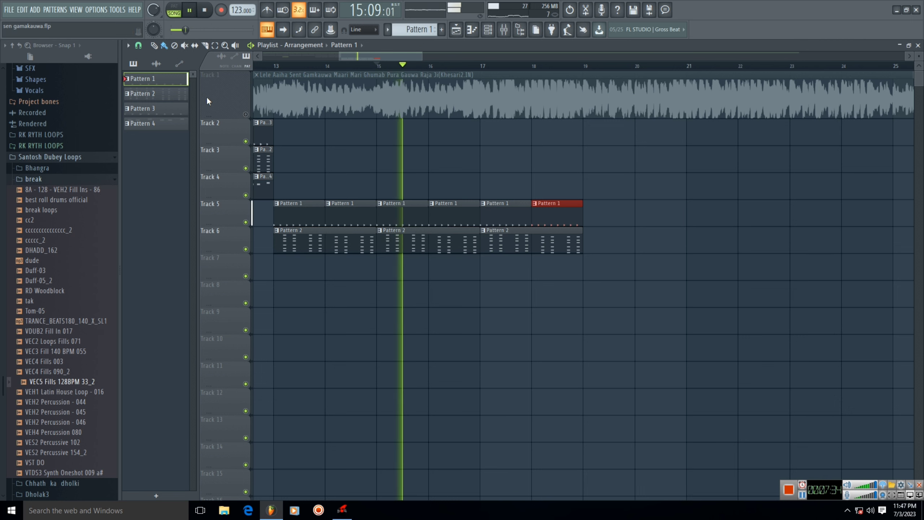
click(245, 114)
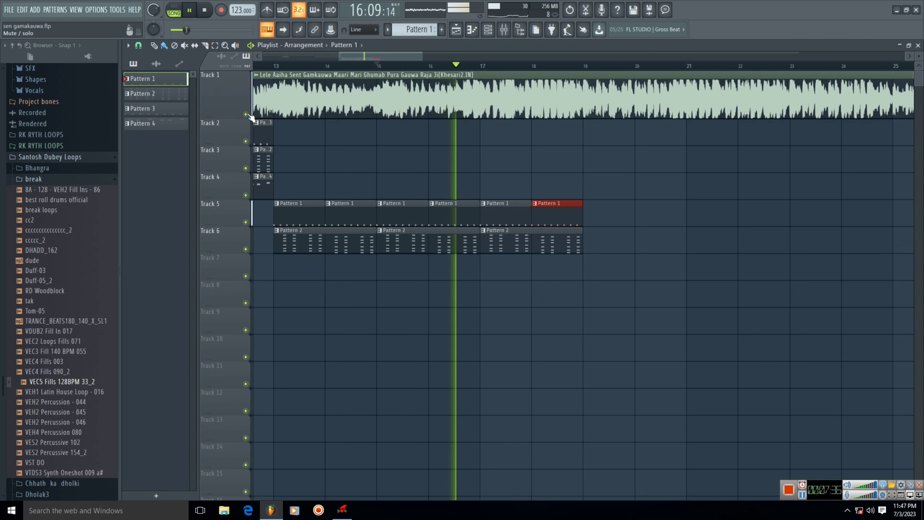
click(246, 115)
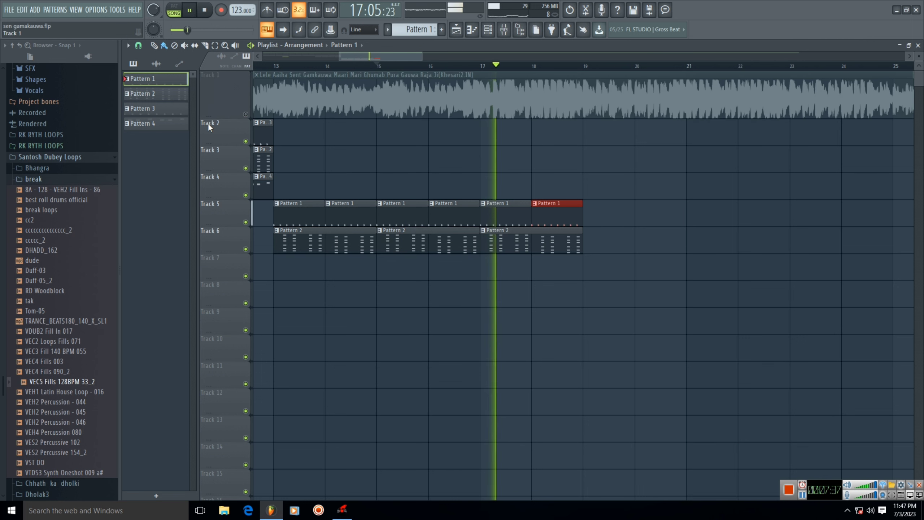
Delete the Track 5 and Track 6 clips from bar 17 onward and check the passage against Track 1, leaving it muted.
right_click(495, 203)
right_click(510, 235)
right_click(547, 203)
click(246, 114)
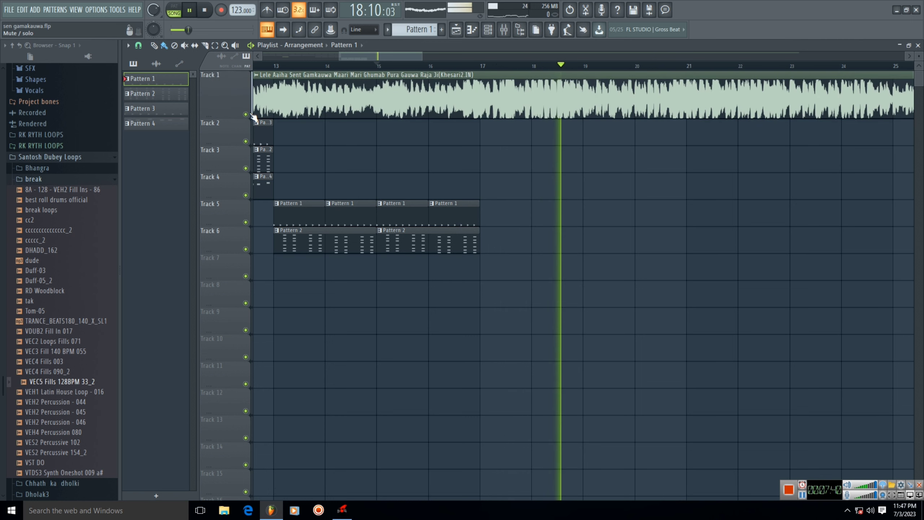
click(245, 114)
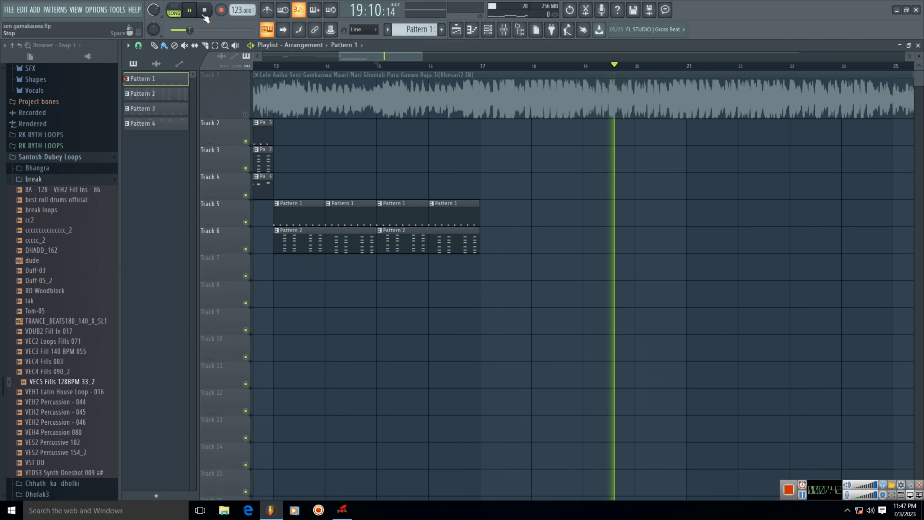
key(space)
Place Pattern 3 six times across bars 19 to 24 of Track 2 and Pattern 2 four times from bar 19 of Track 3.
click(481, 66)
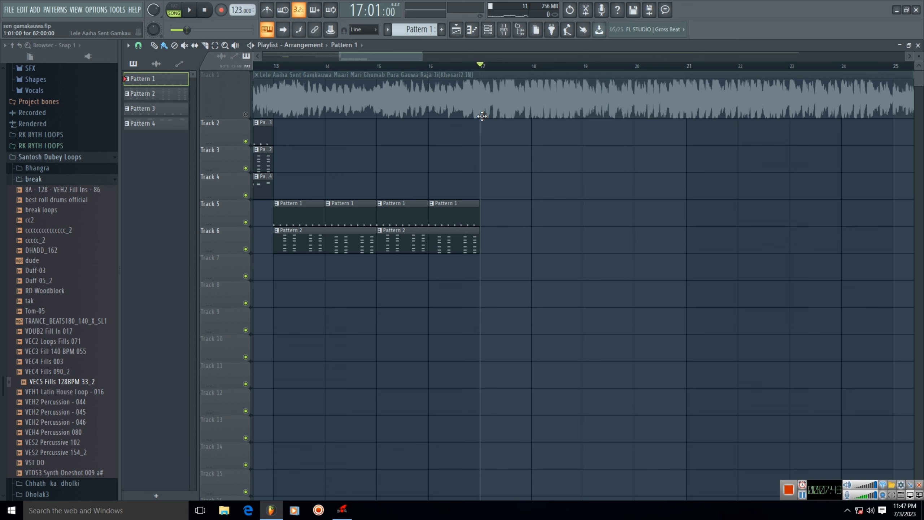
click(586, 67)
click(269, 132)
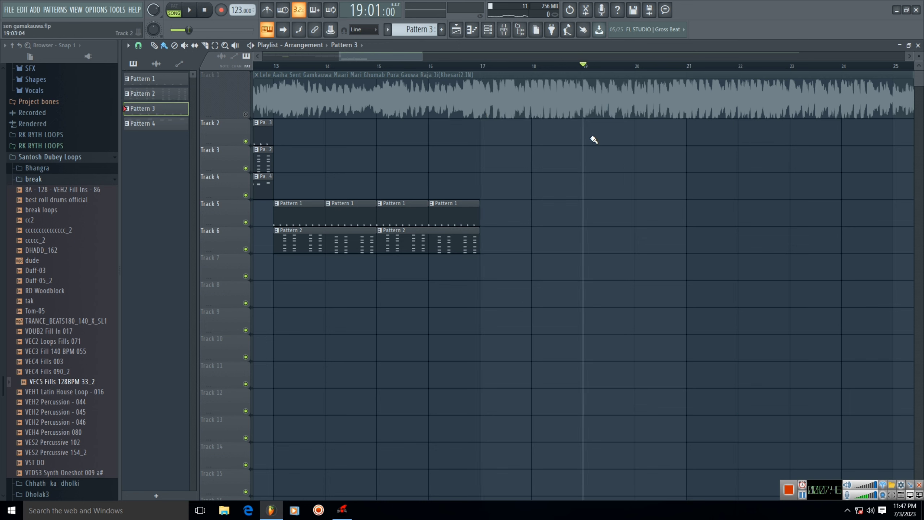
drag(589, 137, 873, 145)
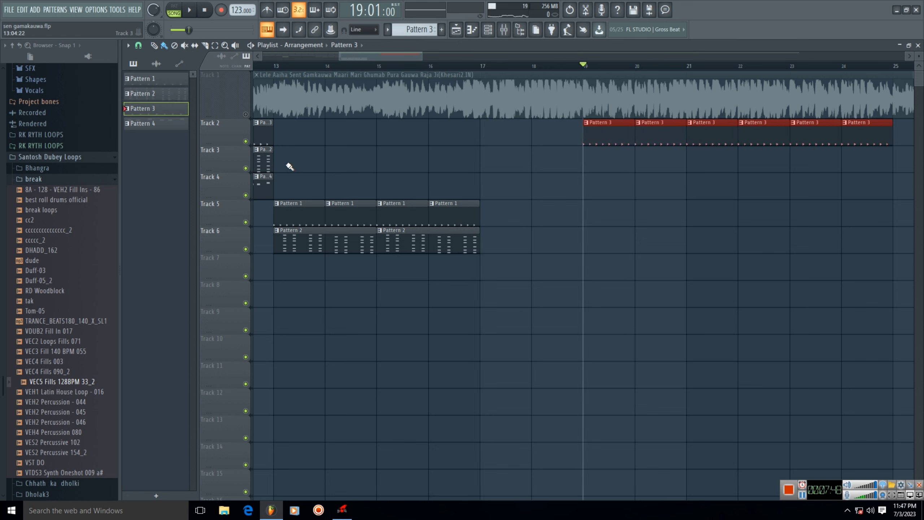
click(268, 161)
drag(588, 161, 879, 163)
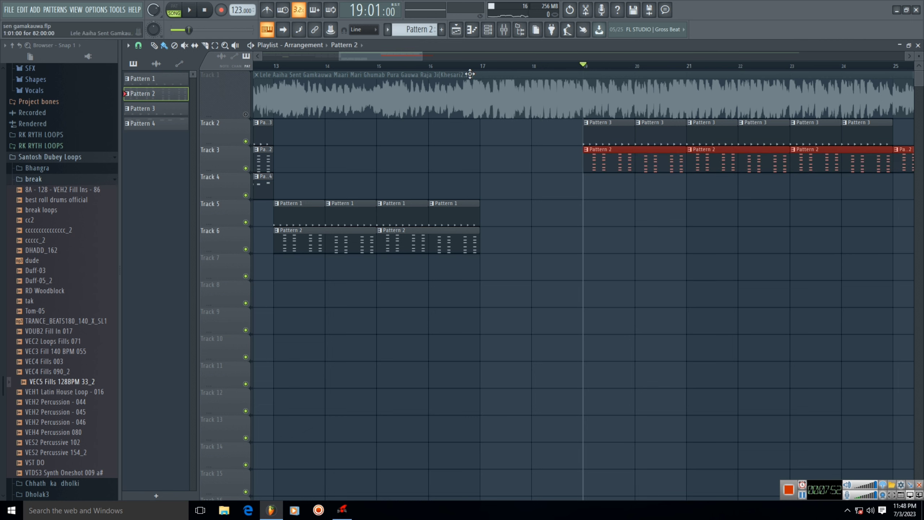
Solo Track 1, play the song from bar 19, then mute it and stop.
ctrl+click(245, 115)
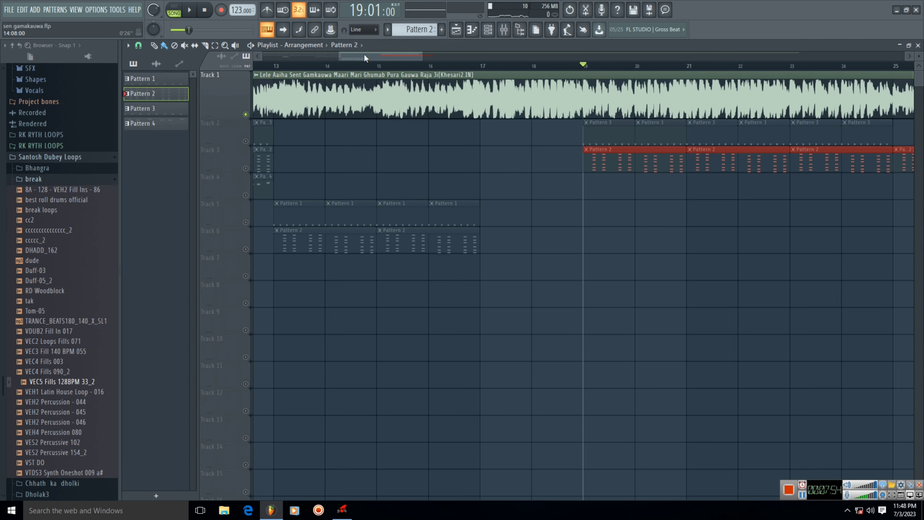
drag(365, 58, 390, 66)
key(space)
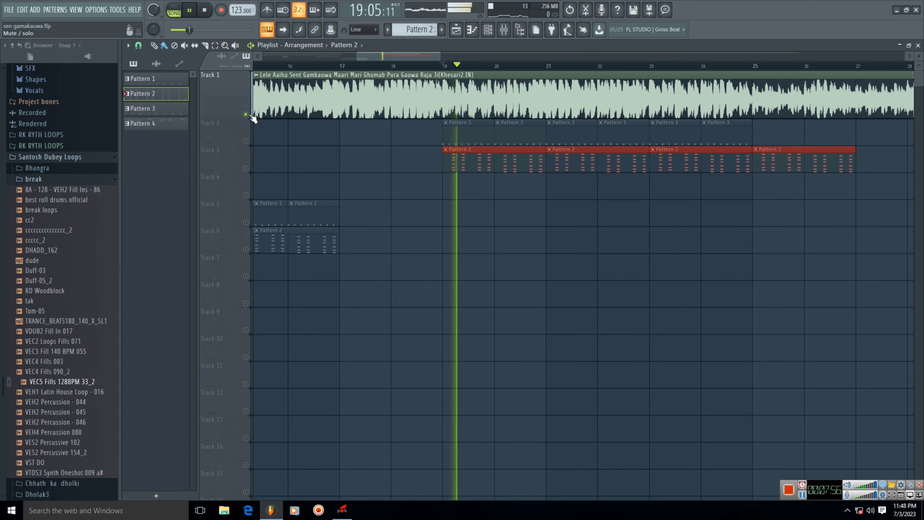
click(246, 115)
key(space)
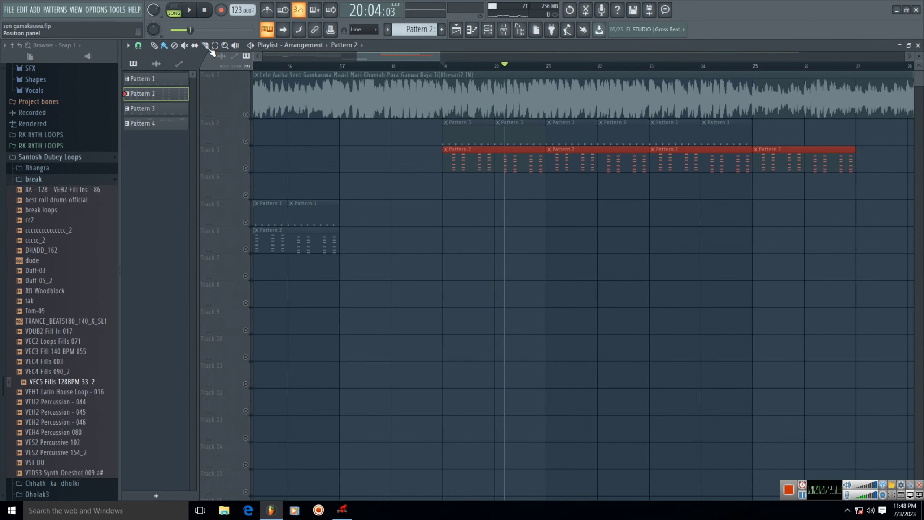
Place Pattern 4 six times in a row across bars 19 to 24 of Track 4.
drag(394, 59, 364, 57)
click(341, 184)
drag(680, 189, 914, 188)
Solo Track 1 and listen to the song alone from bar 17, where the rhythm has a gap.
drag(357, 58, 373, 60)
click(413, 67)
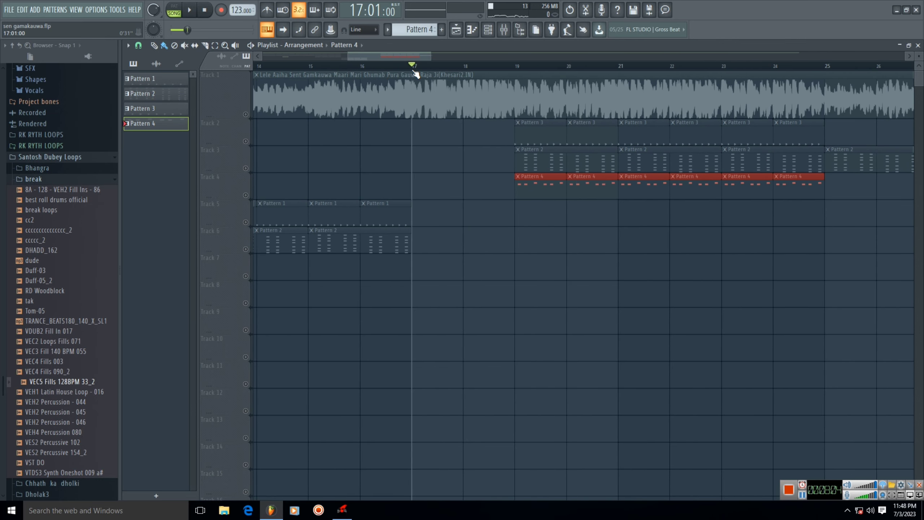
drag(433, 58, 406, 56)
right_click(246, 115)
right_click(246, 114)
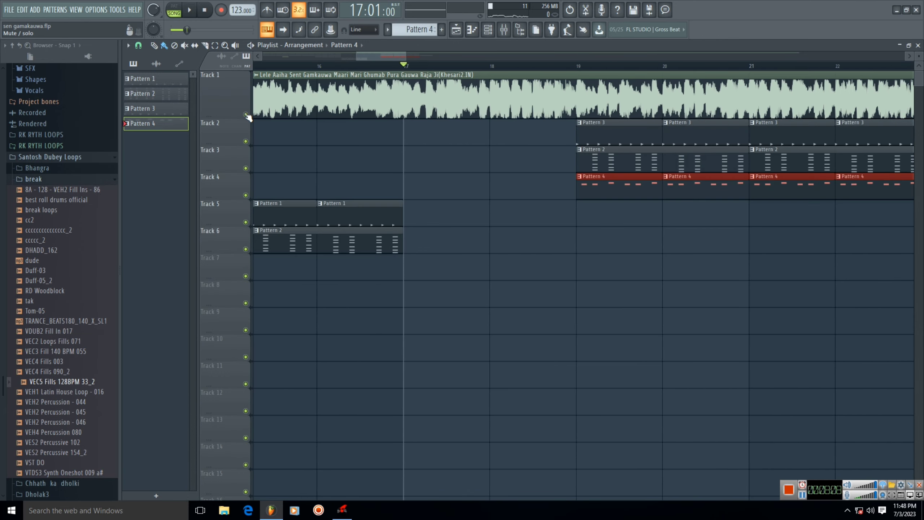
click(246, 115)
right_click(246, 114)
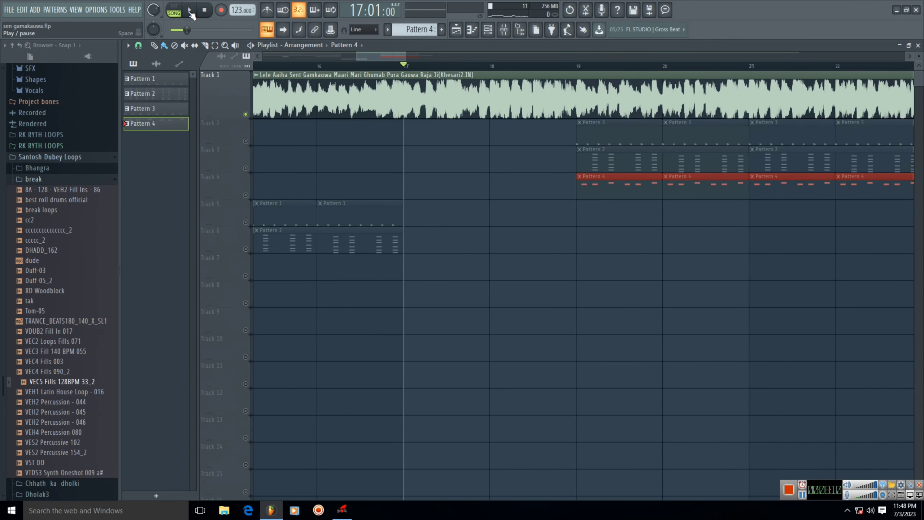
click(190, 11)
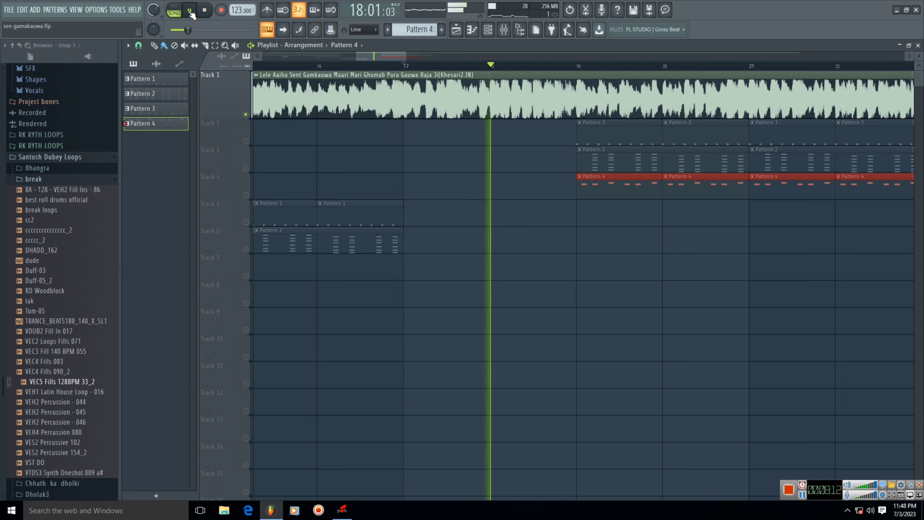
key(space)
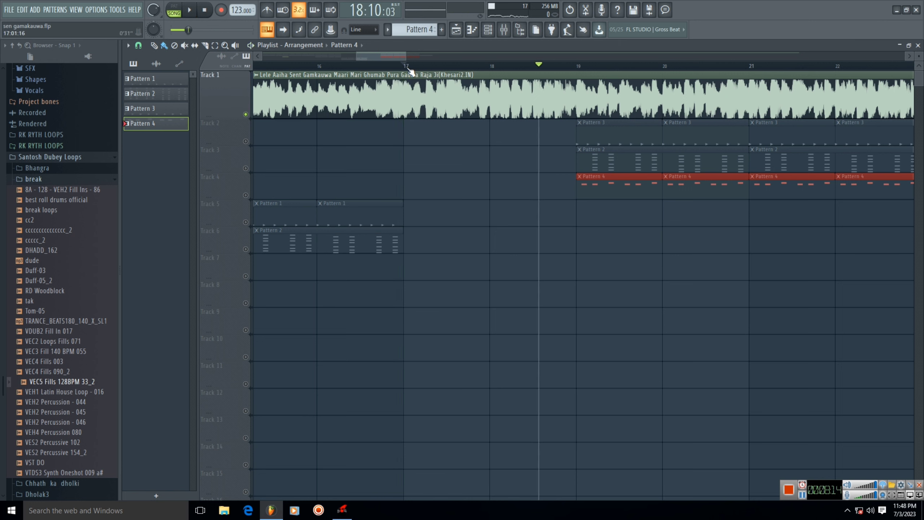
Create a new Pattern 5 and place one clip of it at bar 17 of Track 4.
click(409, 69)
click(492, 31)
click(435, 28)
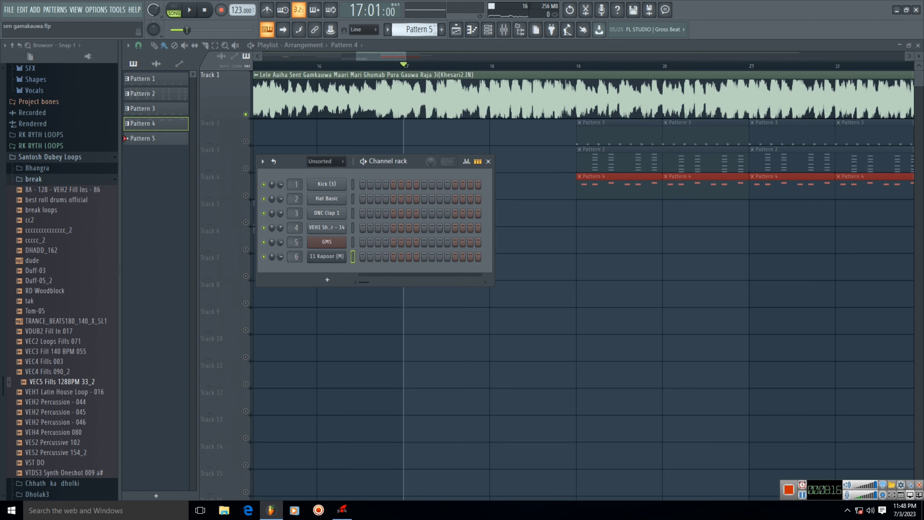
drag(418, 166, 442, 250)
click(407, 186)
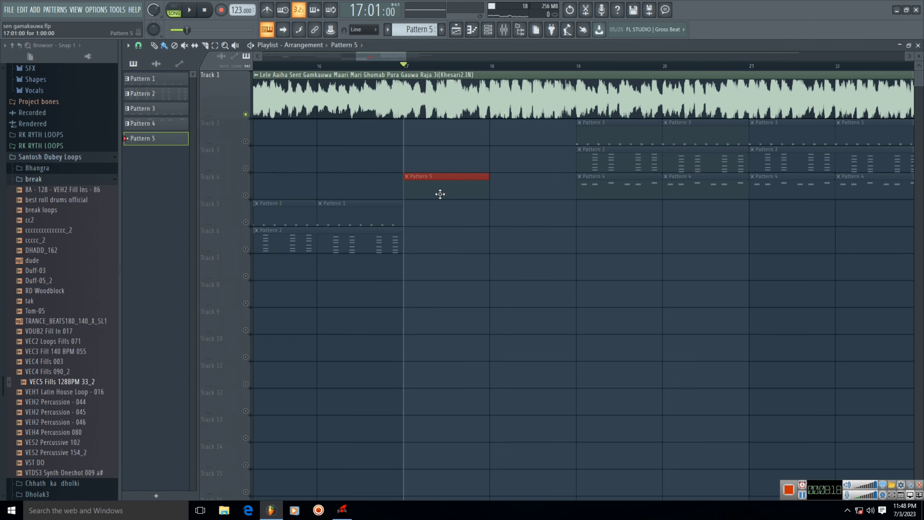
Add Kick (3) hits on steps 9 and 13 of Pattern 5.
click(489, 35)
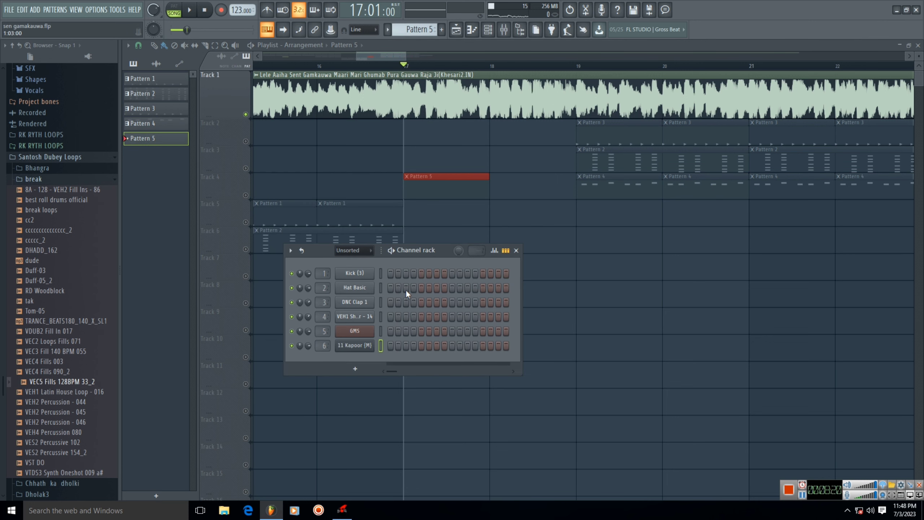
click(452, 273)
click(483, 273)
Create Pattern 6 with Kick (3) hits on steps 9, 13 and 15 and place it at bar 18 of Track 5.
click(442, 29)
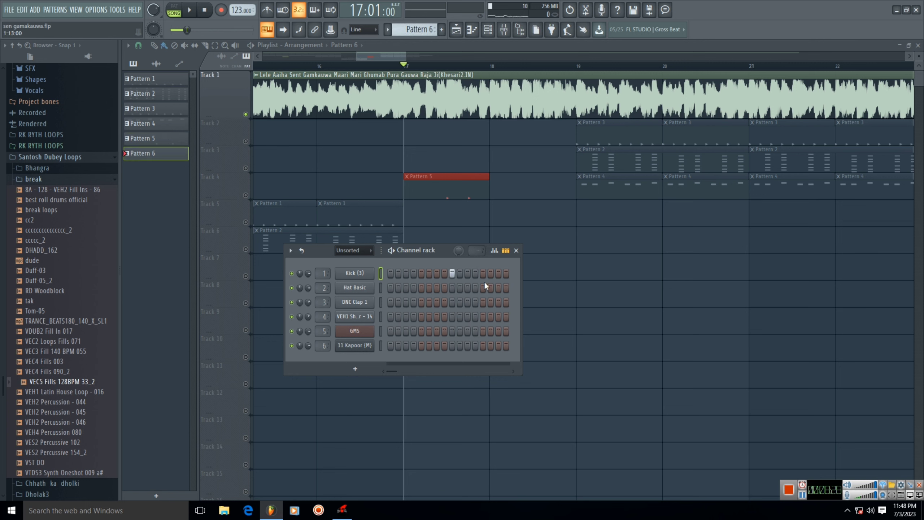
click(501, 215)
Unsolo the tracks so everything sounds and play the new kick fills from bar 17.
right_click(247, 196)
right_click(246, 196)
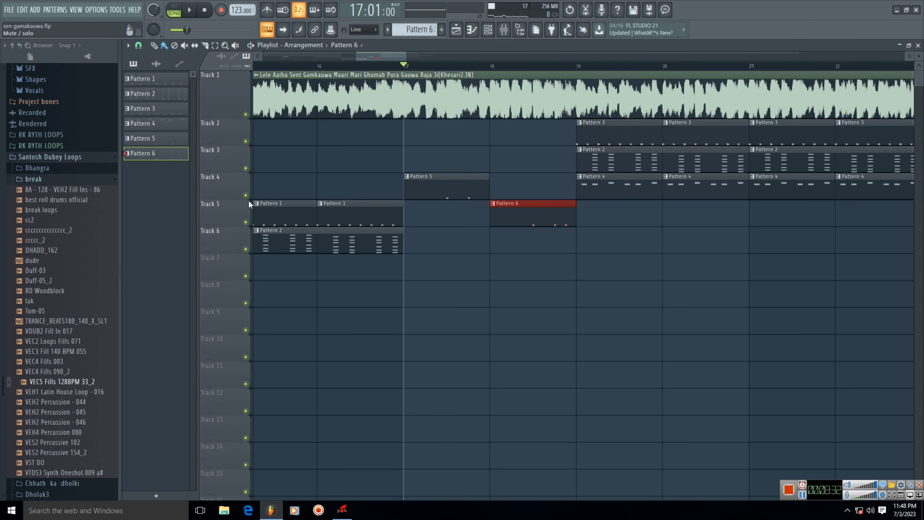
click(189, 9)
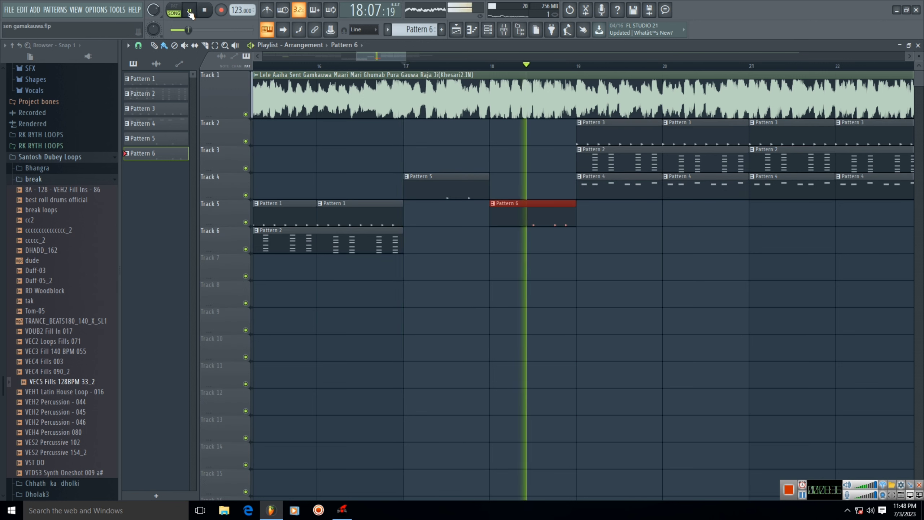
click(189, 10)
Rework Pattern 5 so its Kick (3) hits fall on steps 9 and 11, auditioning it from bar 17.
click(446, 182)
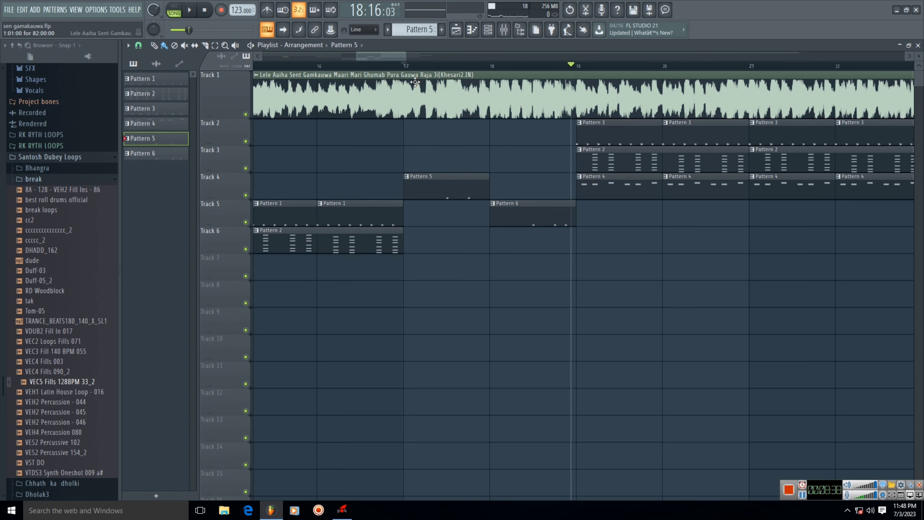
click(405, 70)
mouse_move(390, 55)
mouse_down()
mouse_move(418, 55)
mouse_move(386, 57)
mouse_up()
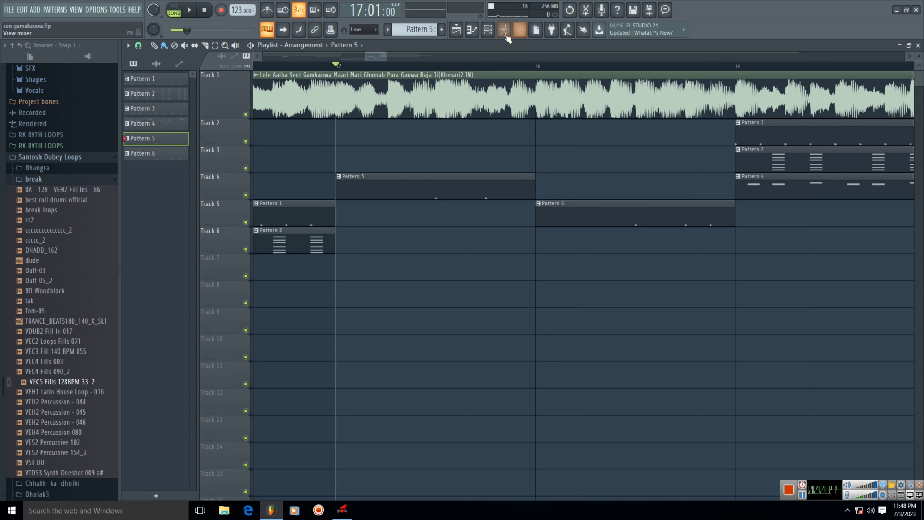
click(489, 32)
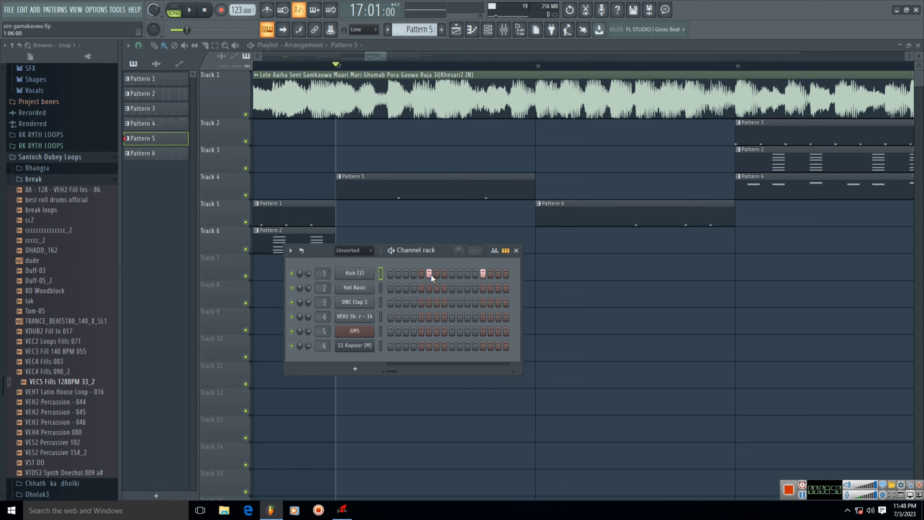
key(space)
key(space)
key(space)
click(469, 273)
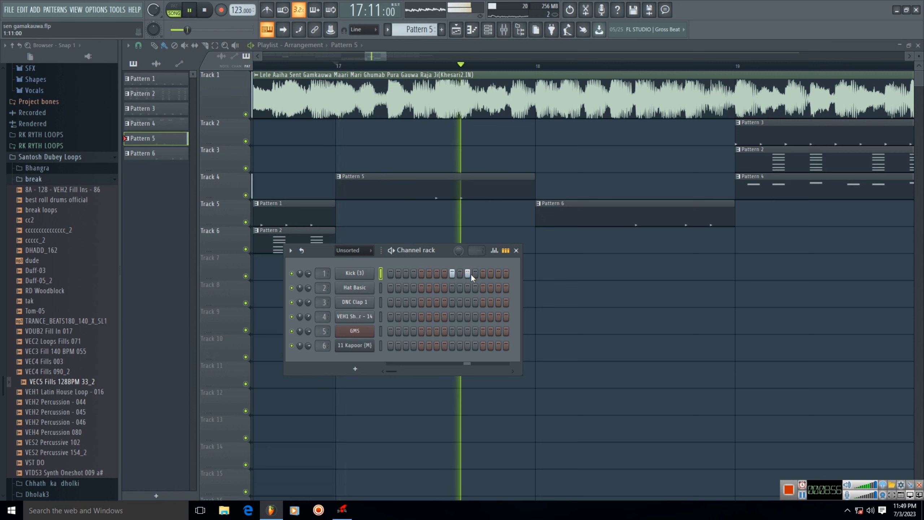
key(space)
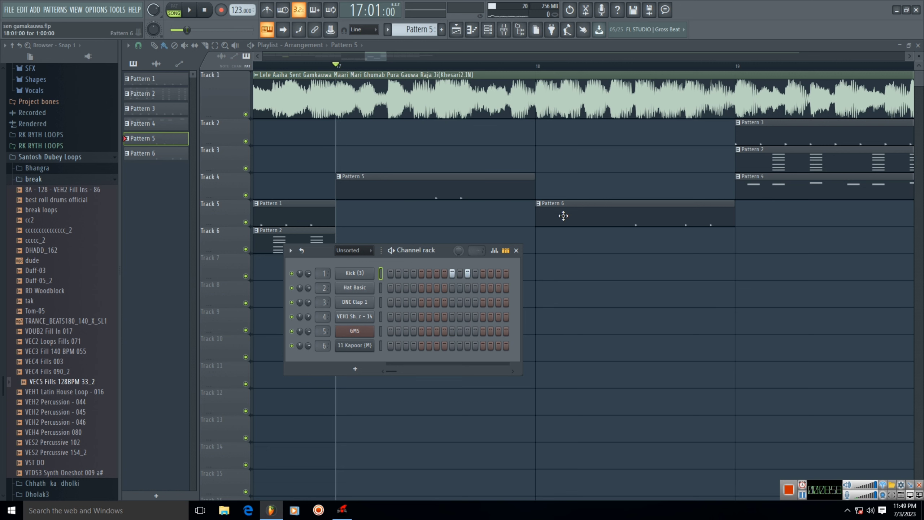
Clear Pattern 6's Kick (3) hits on steps 9, 13 and 15 and add one on step 4, auditioning from bar 17.
click(564, 216)
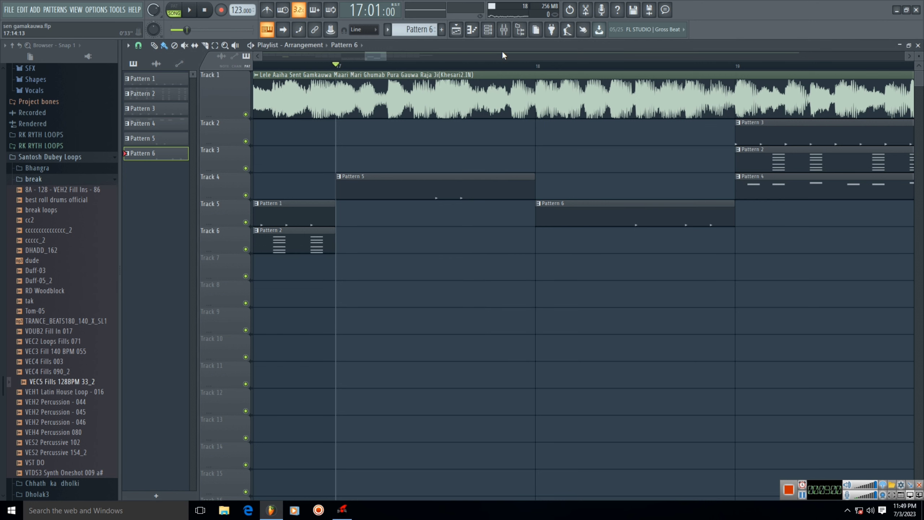
click(489, 31)
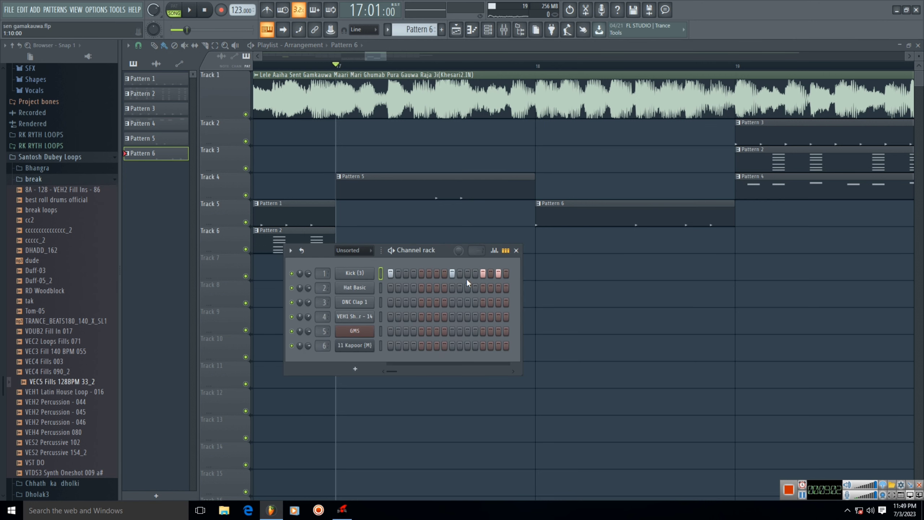
click(452, 273)
key(space)
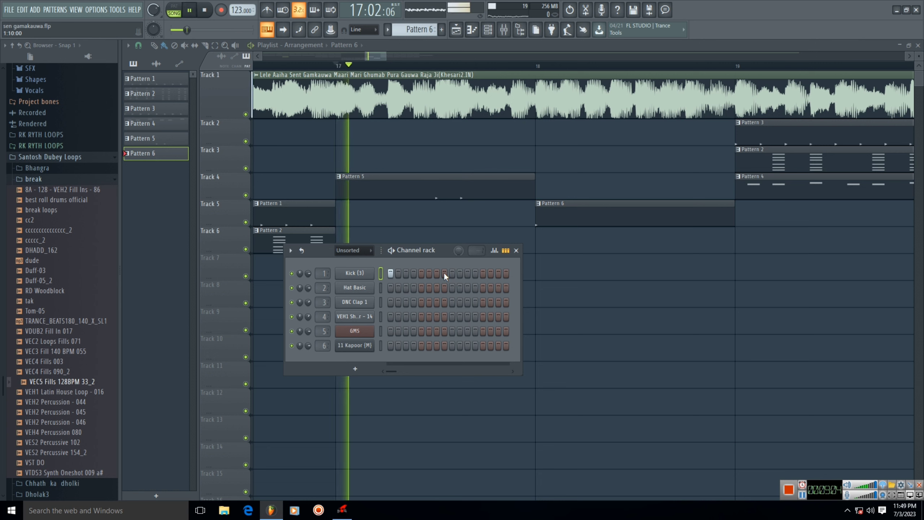
click(415, 273)
key(space)
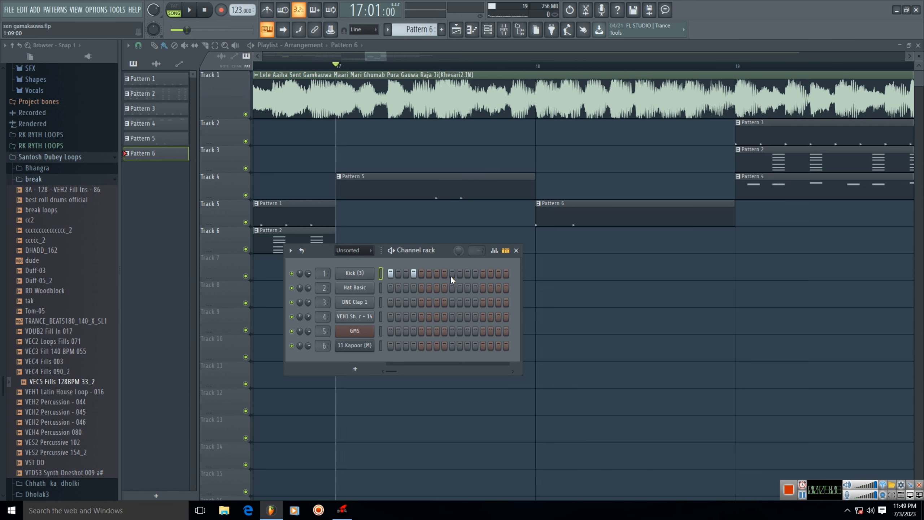
Add Kick (3) hits on steps 9 and 11 of Pattern 6, move the step 4 hit to step 3, and play from bar 17.
click(468, 274)
key(space)
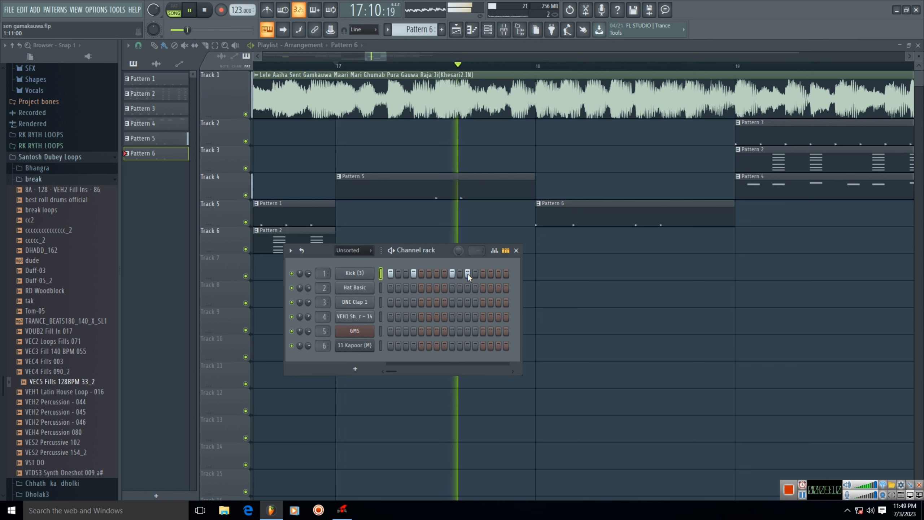
key(space)
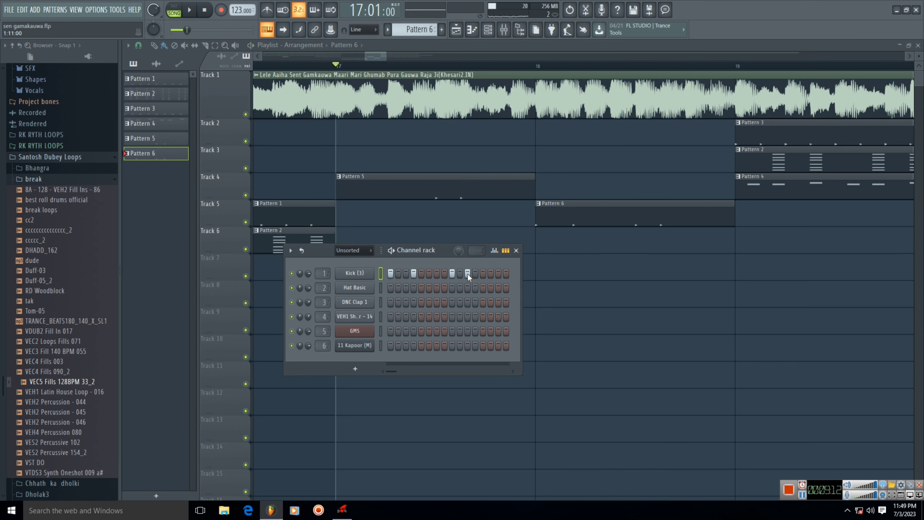
click(404, 273)
key(space)
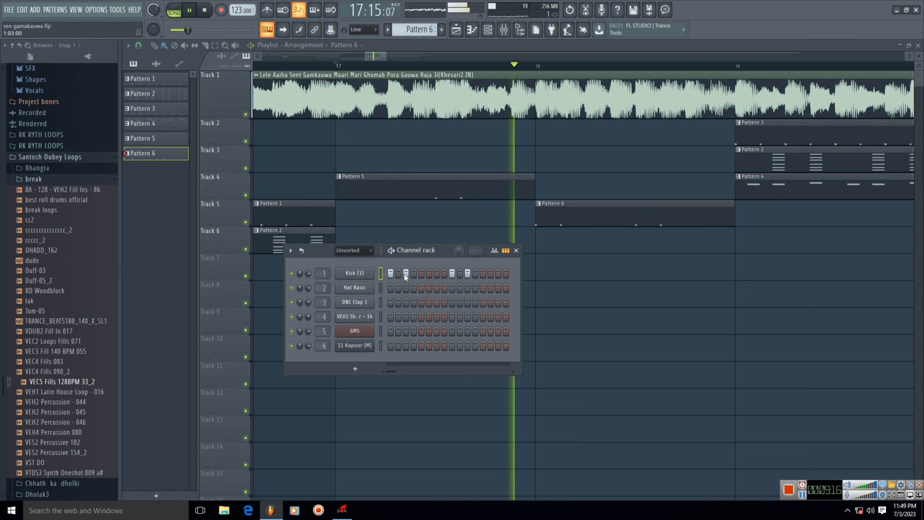
Clear Pattern 6's Kick (3) hit on step 11, add hits on steps 7 and 13, and audition from bar 17.
key(space)
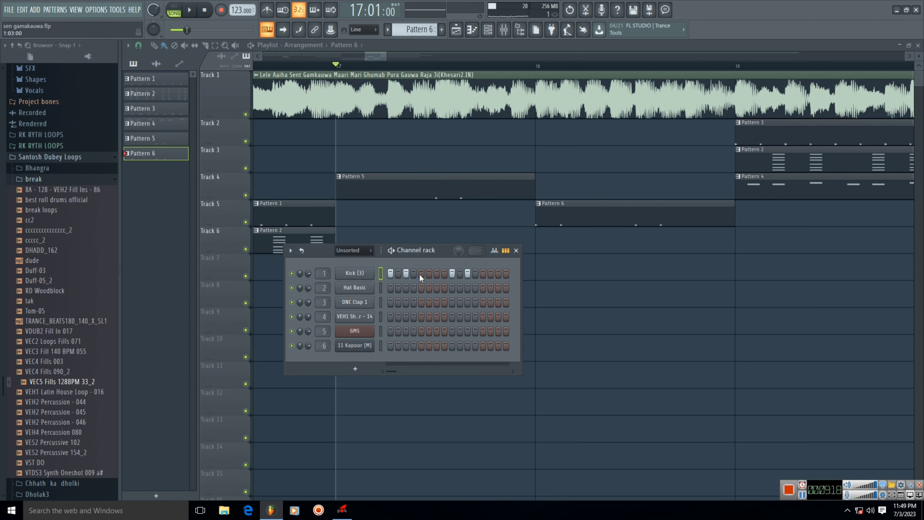
click(467, 273)
key(space)
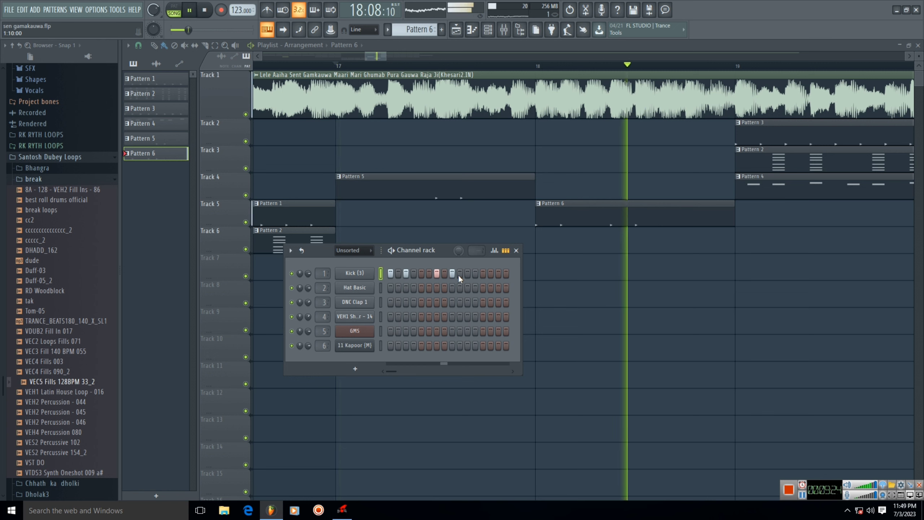
key(space)
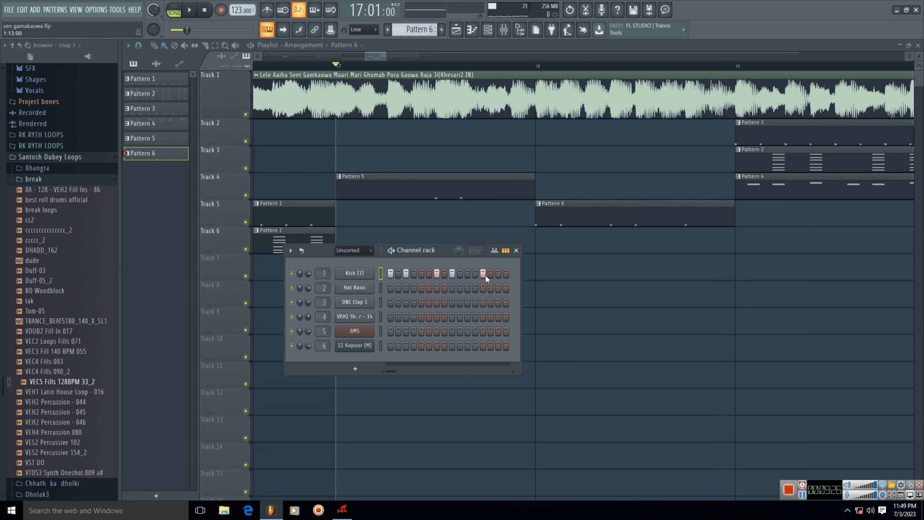
key(space)
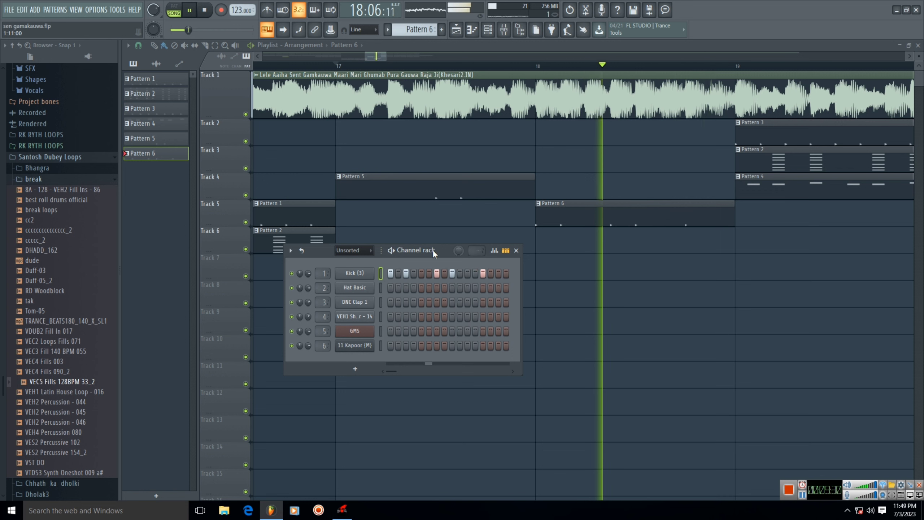
key(space)
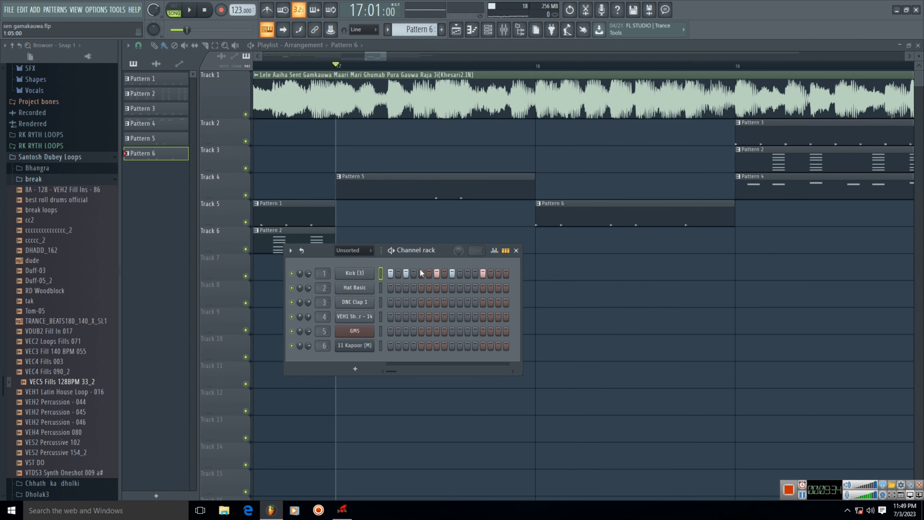
Audition fill and percussion samples in the break folder, including cc2, ccccc_2, VEH2 Percussion - 045 and VDUB2 Fill In 017.
click(345, 189)
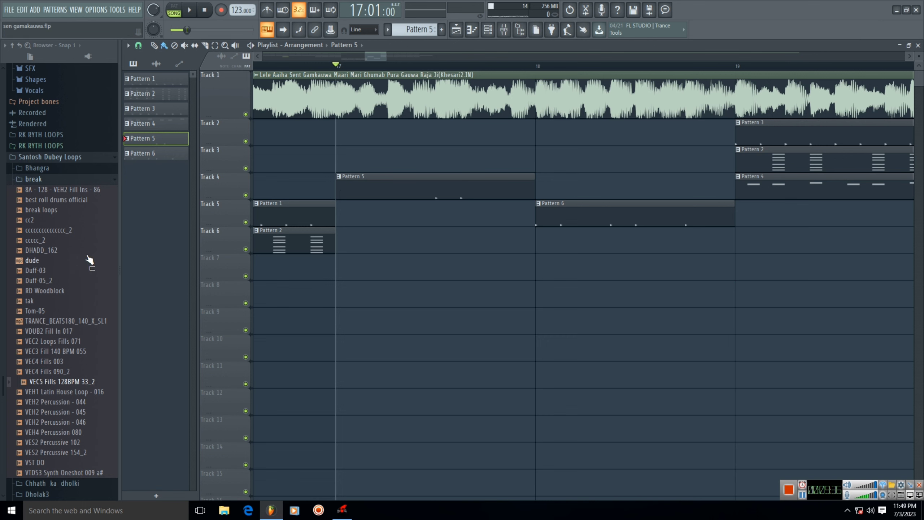
click(32, 222)
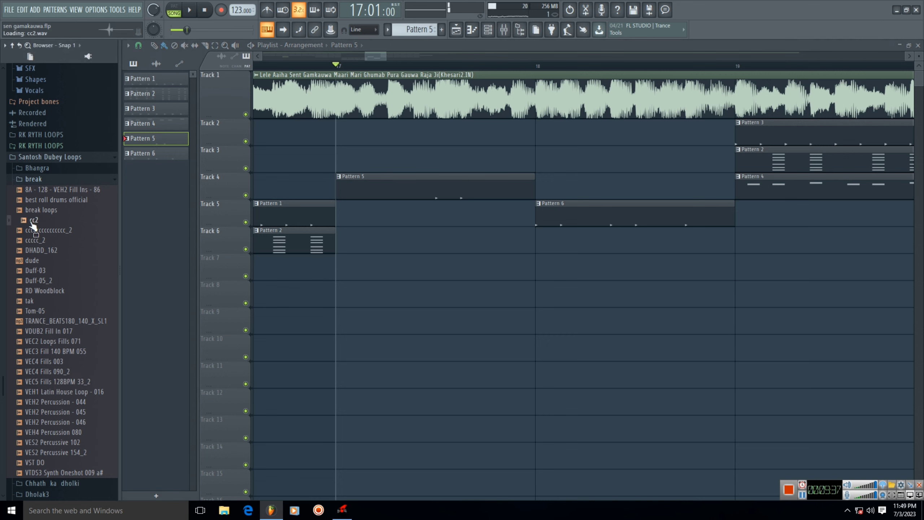
click(33, 252)
click(34, 245)
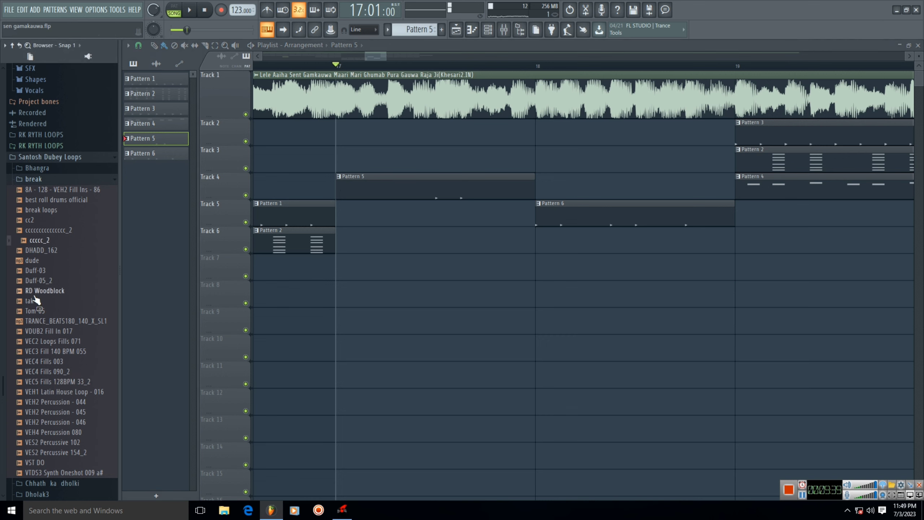
click(34, 303)
click(35, 313)
click(42, 242)
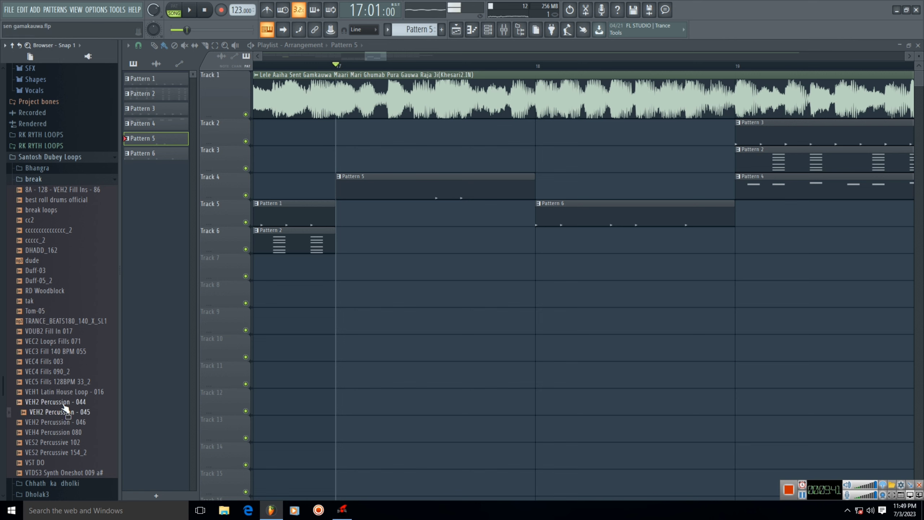
click(51, 330)
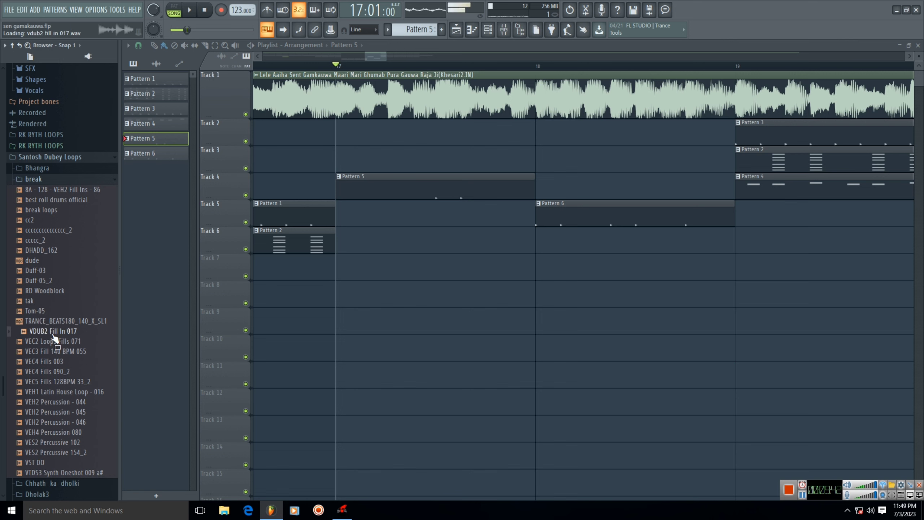
click(51, 452)
click(41, 179)
Place bass-07 from the kick folder on Track 7 at bar 17, stretch it to one bar, and copy it to Track 6 at bar 18.
scroll(53, 215, up, 12)
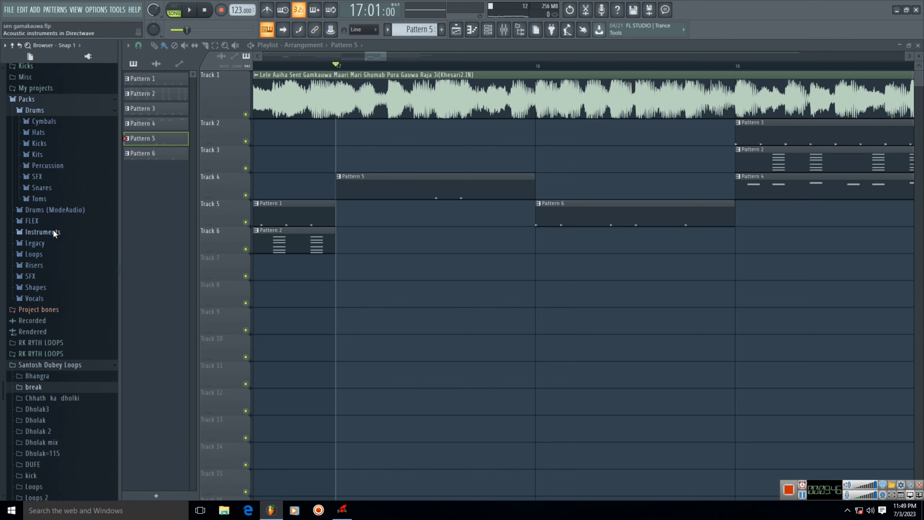
drag(38, 207, 341, 259)
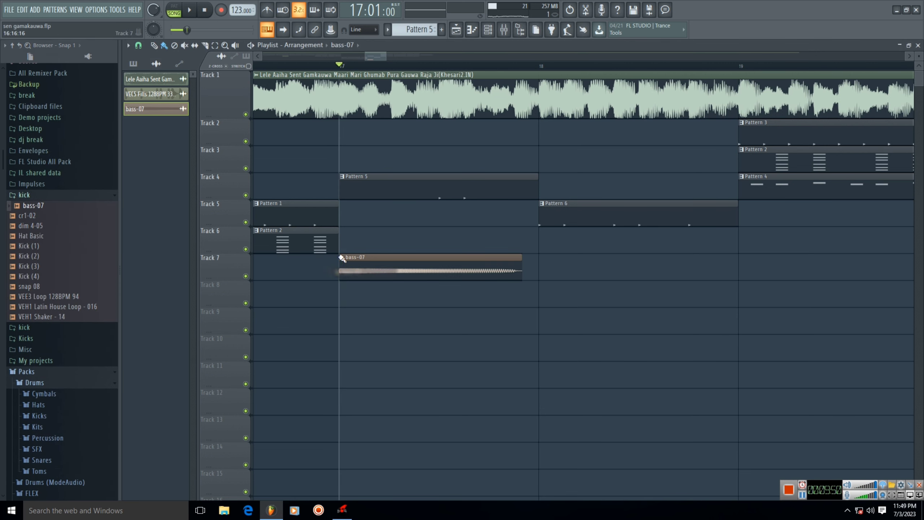
double_click(347, 258)
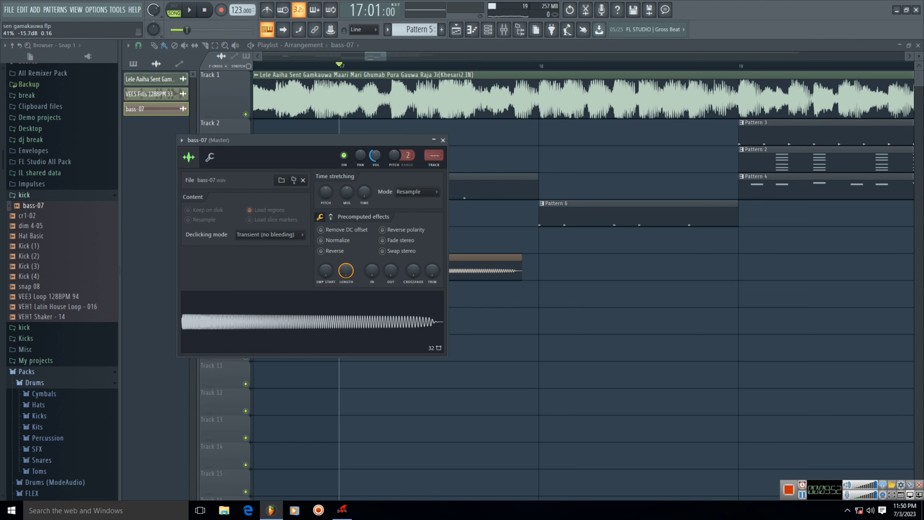
right_click(365, 194)
click(372, 247)
click(478, 262)
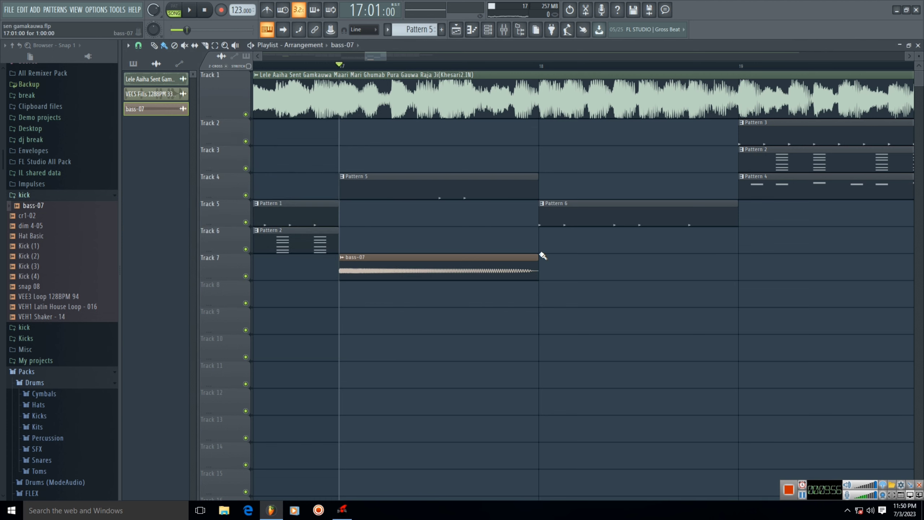
click(539, 245)
Add the cr1-02 crash sample on Track 8 and position it at the start of bar 19.
drag(33, 224, 348, 295)
double_click(348, 294)
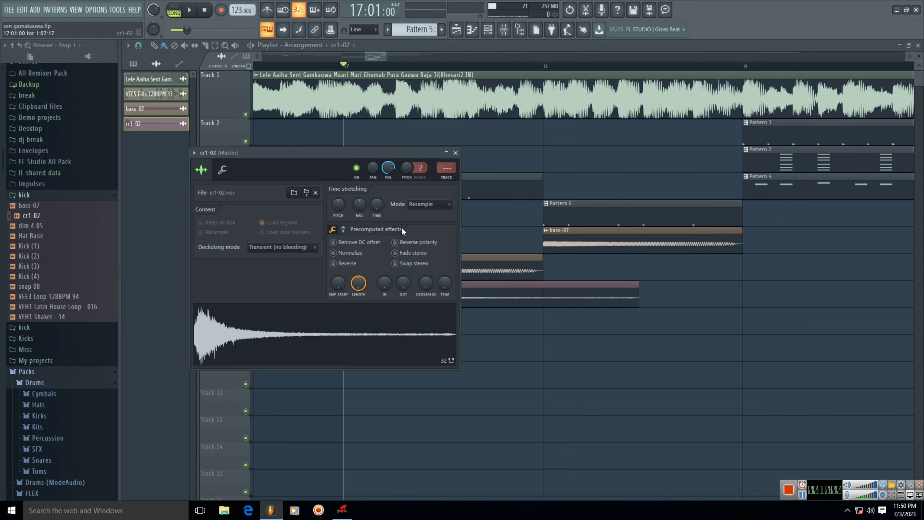
click(487, 303)
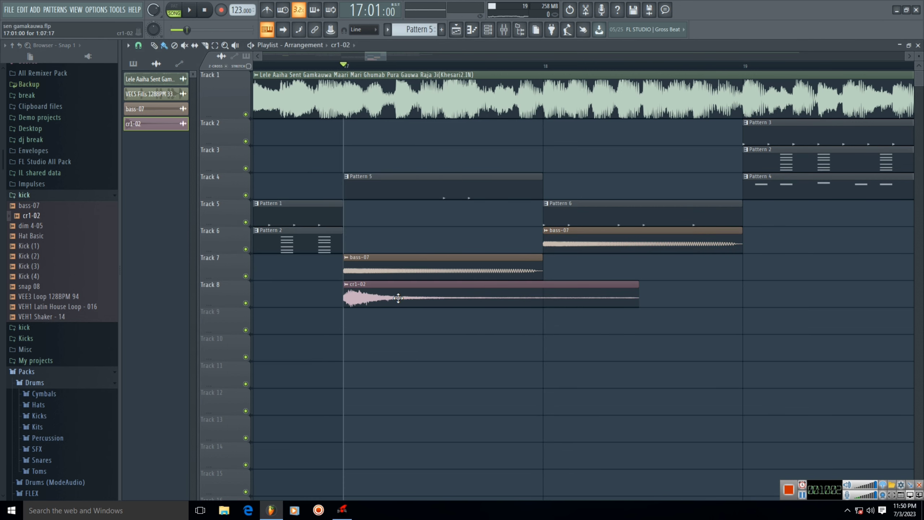
drag(364, 295, 757, 296)
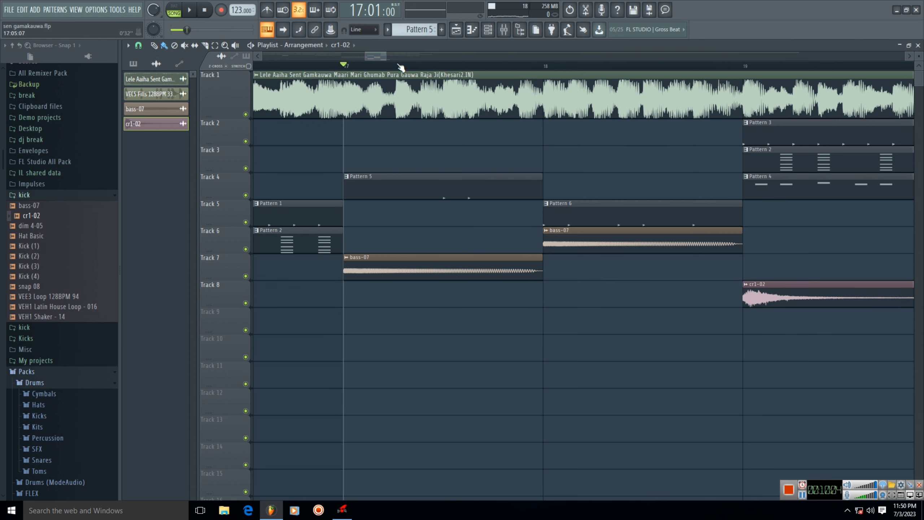
drag(386, 57, 399, 58)
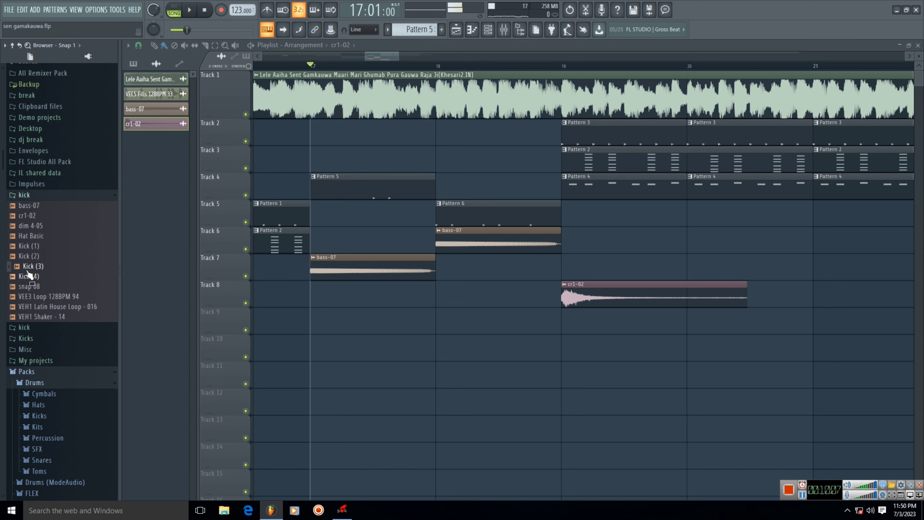
Audition more samples in the kick folder, including Kick (3), bass-07 and dim 4-05, and collapse the folder.
click(28, 233)
click(26, 215)
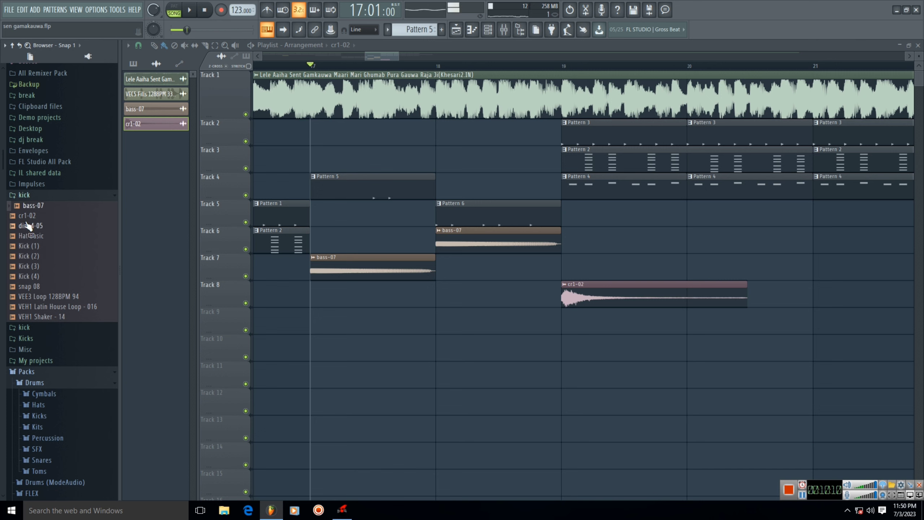
drag(28, 226, 318, 190)
click(311, 66)
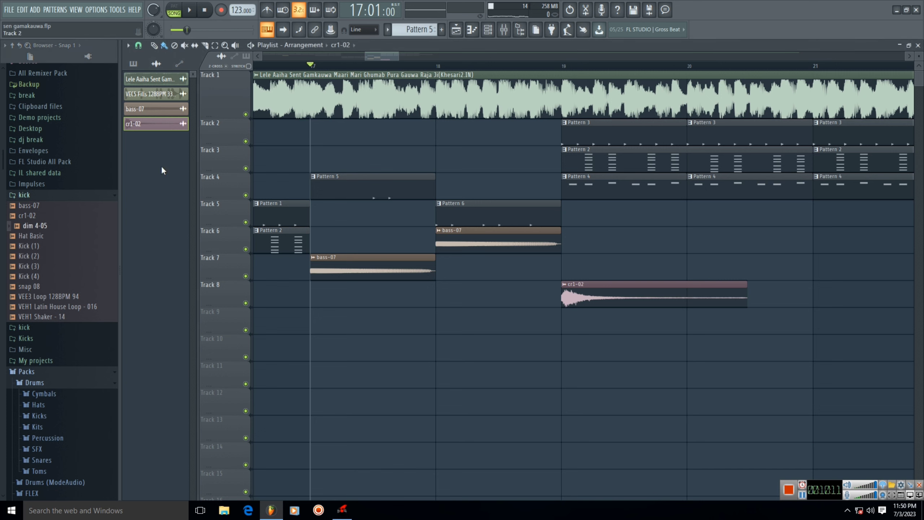
click(57, 196)
Browse the FL Studio All Pack folder and expand its new project shamples beat subfolder to look for an effect sample.
scroll(76, 262, down, 8)
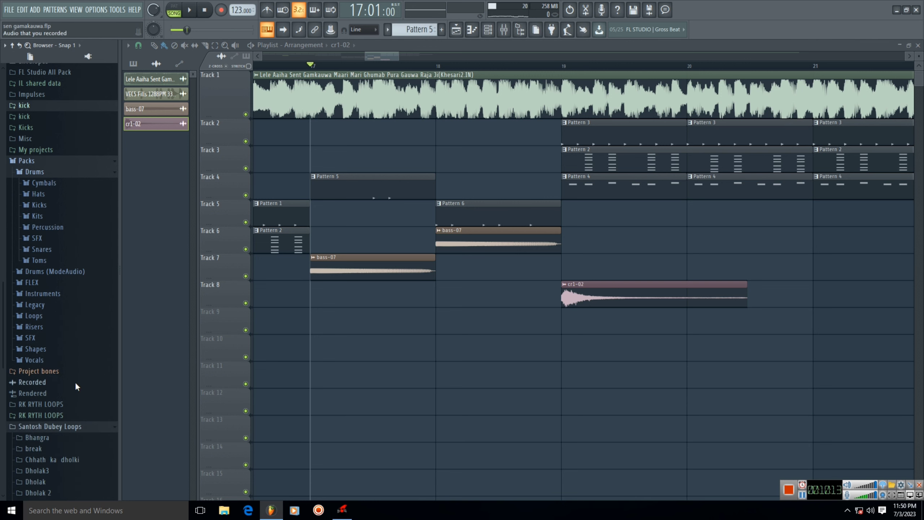
scroll(76, 251, up, 5)
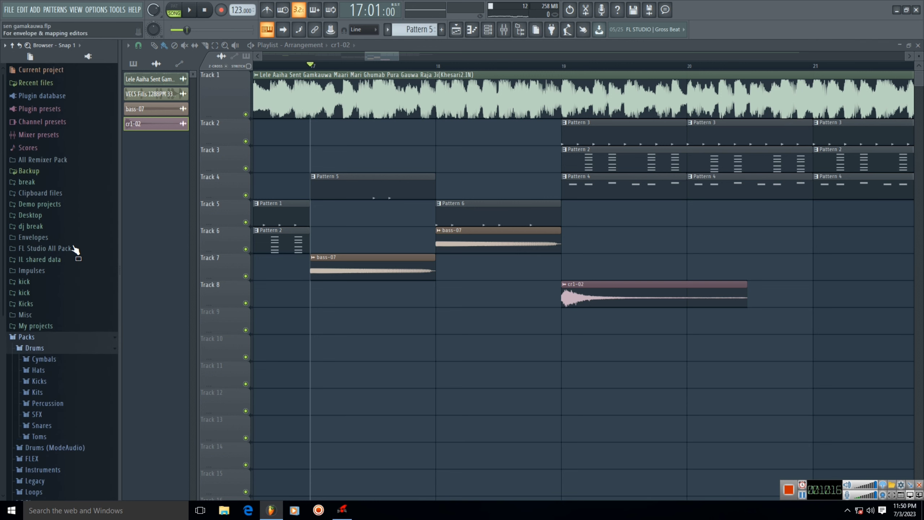
click(63, 249)
scroll(62, 298, down, 11)
scroll(71, 300, down, 3)
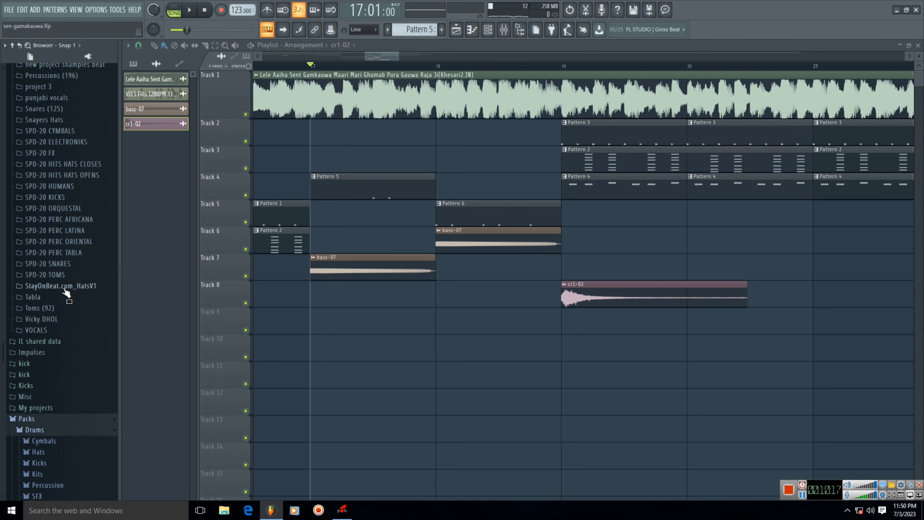
scroll(63, 222, up, 4)
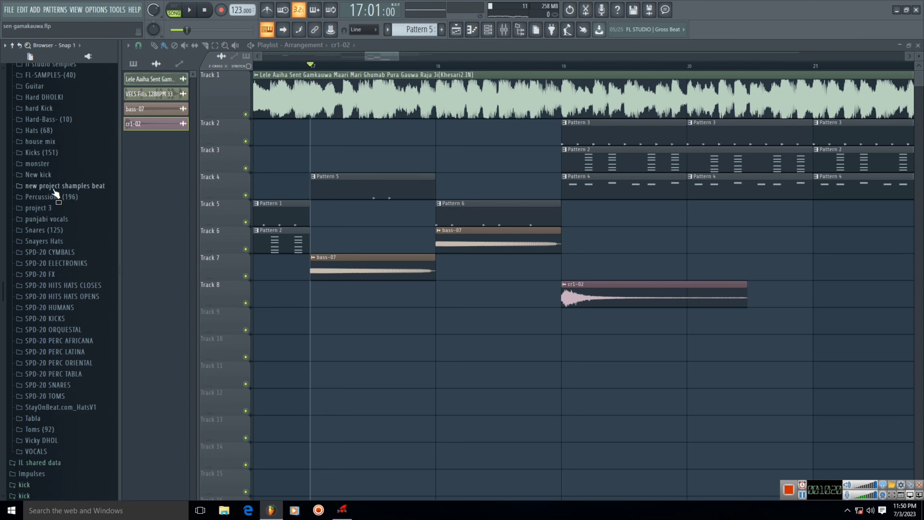
click(53, 189)
scroll(62, 246, down, 7)
scroll(60, 251, up, 5)
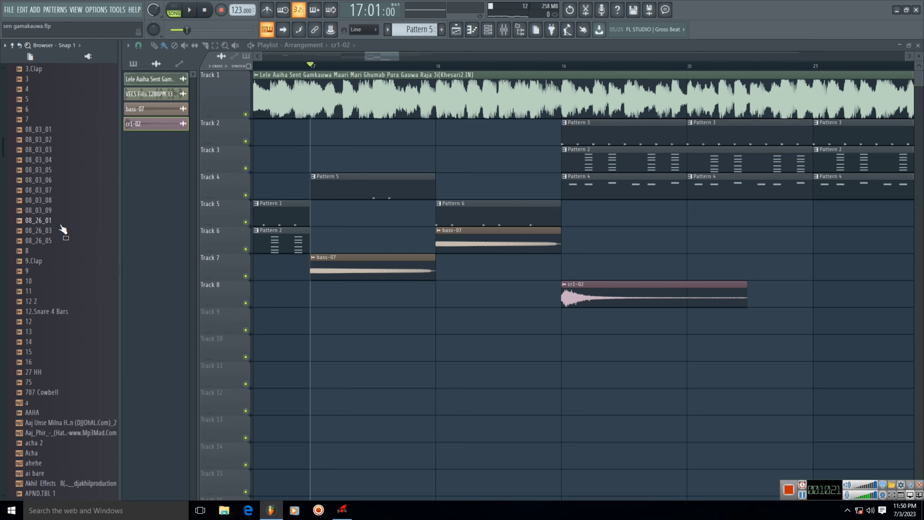
scroll(60, 227, up, 6)
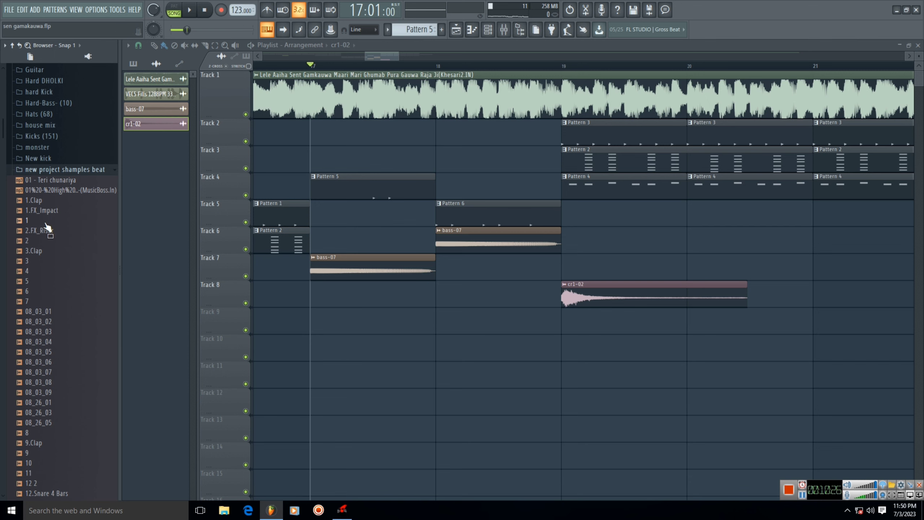
Place 1.FX_Impact on Track 8 at bar 17 and set its time stretching to 2 bars.
drag(41, 217, 387, 297)
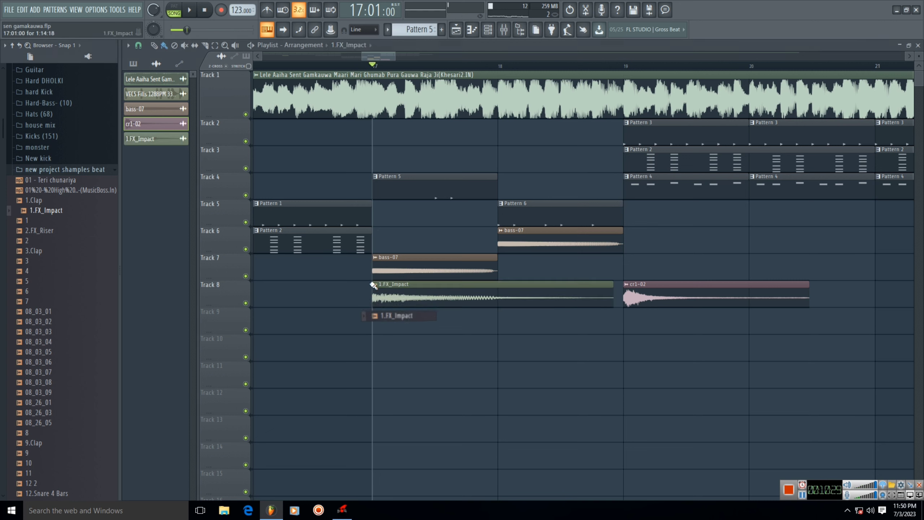
double_click(422, 293)
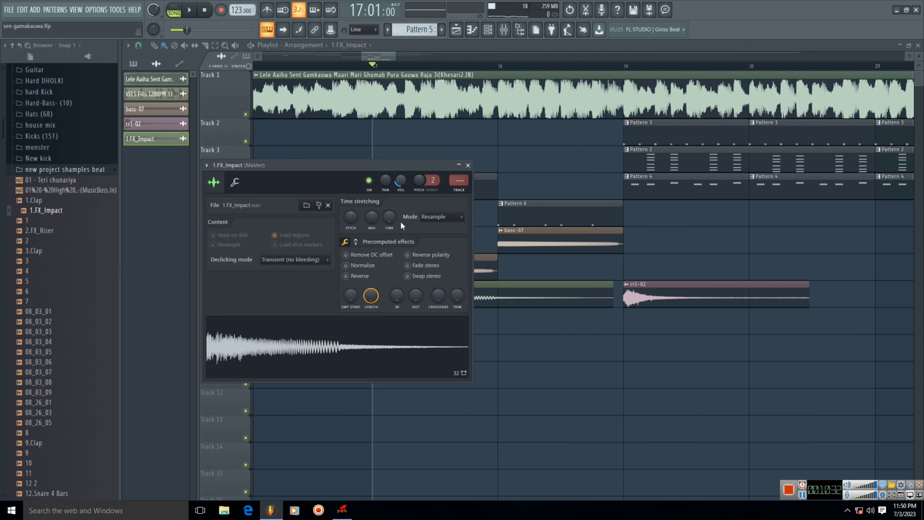
right_click(391, 217)
click(409, 282)
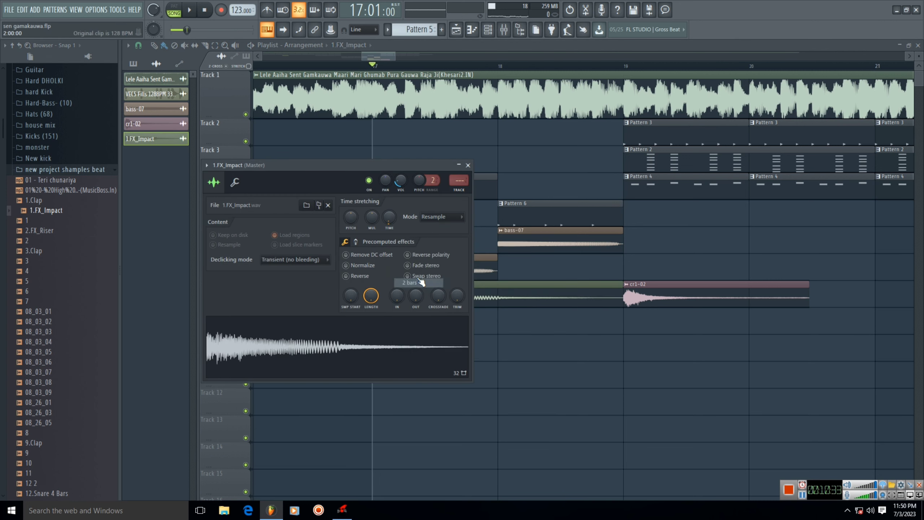
click(486, 290)
Play the arrangement from bar 17, muting and unmuting the song on Track 1 to compare the rhythm alone.
scroll(333, 68, left, 2)
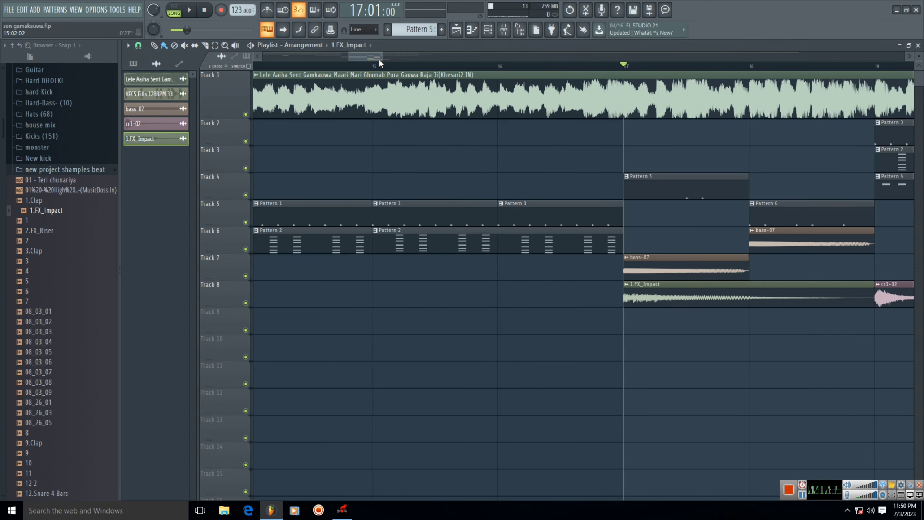
drag(382, 56, 456, 72)
right_click(644, 164)
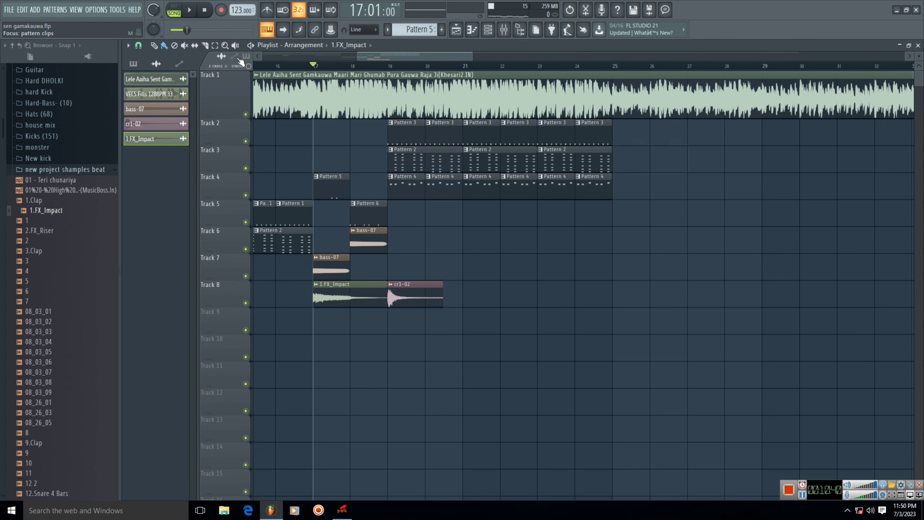
click(189, 11)
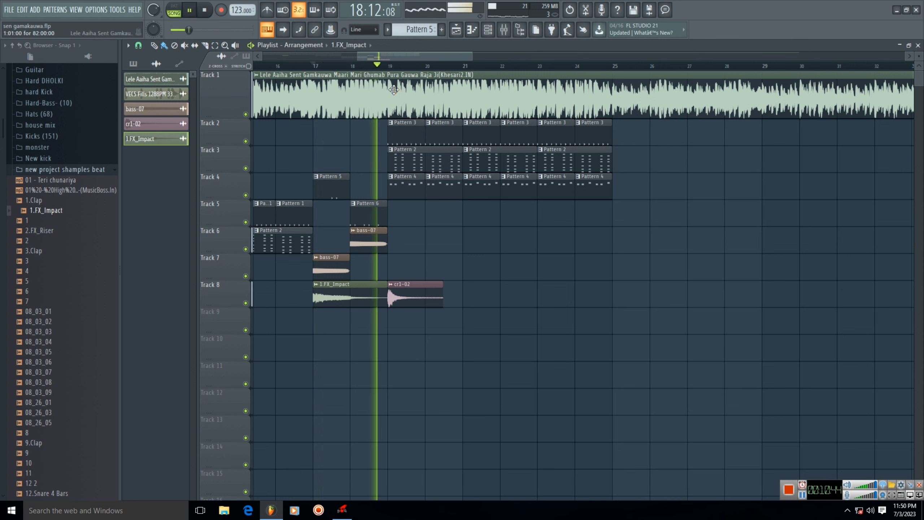
click(245, 114)
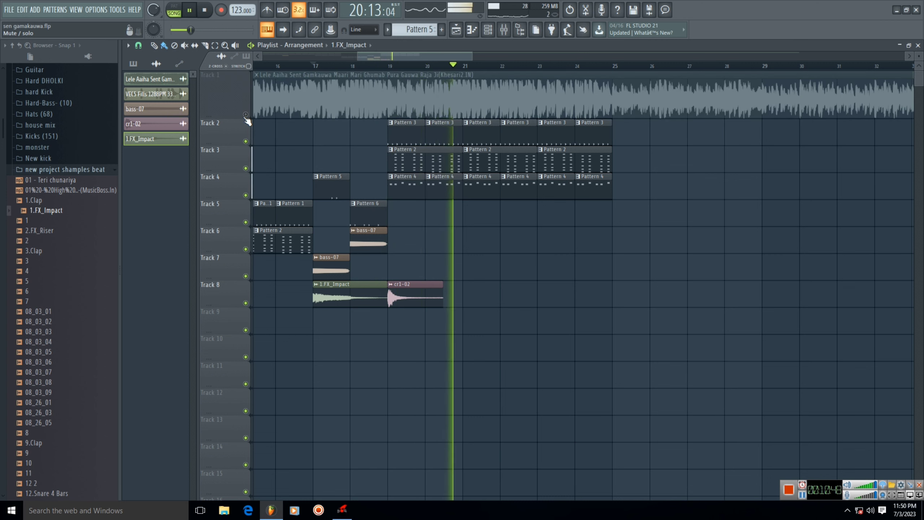
click(245, 115)
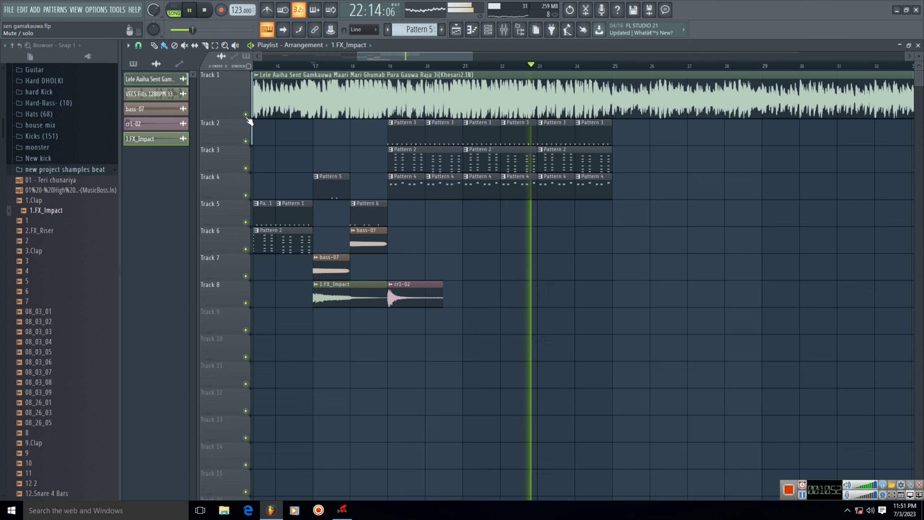
click(247, 116)
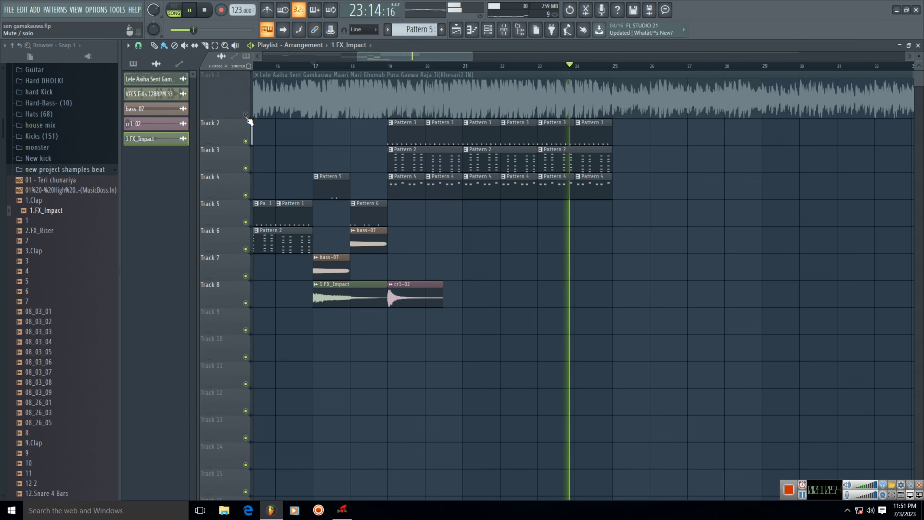
Keep muting and unmuting the song on Track 1 during playback to judge the rhythm alone, and stop playback.
click(246, 116)
click(246, 116)
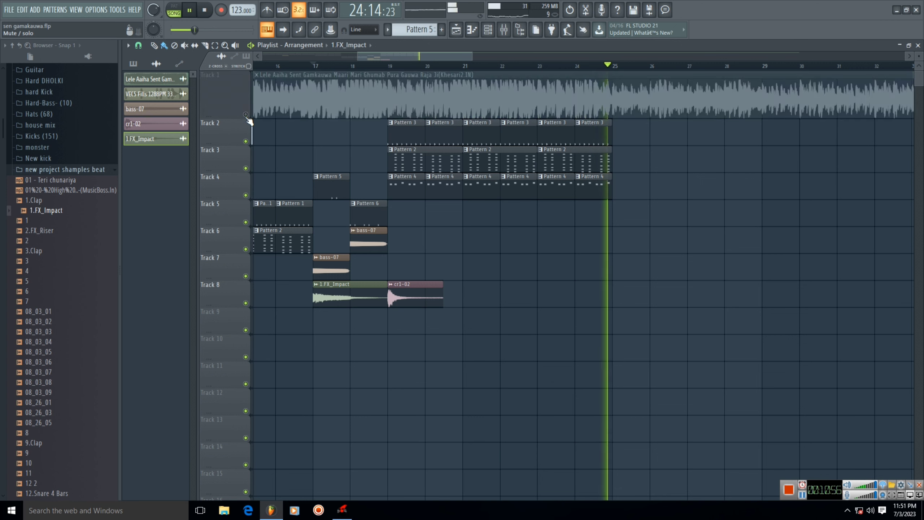
click(246, 116)
click(247, 116)
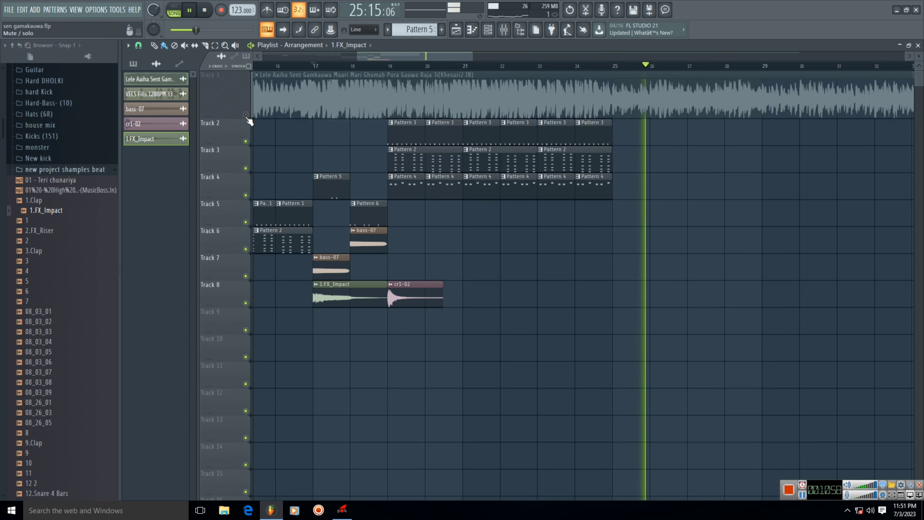
click(190, 11)
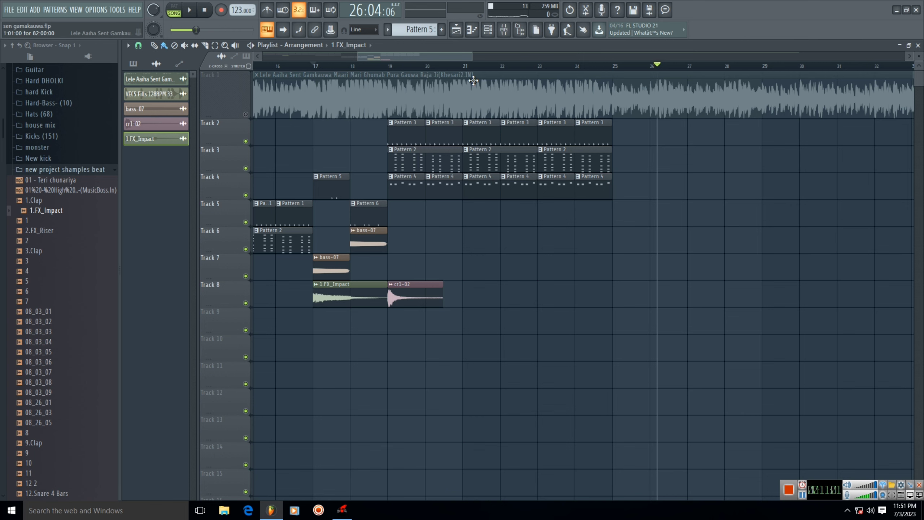
Extend the drums from bar 25 by repeating Pattern 3 through bar 31 on Track 2 and Pattern 2 through bar 32 on Track 3.
drag(439, 54, 470, 57)
click(353, 139)
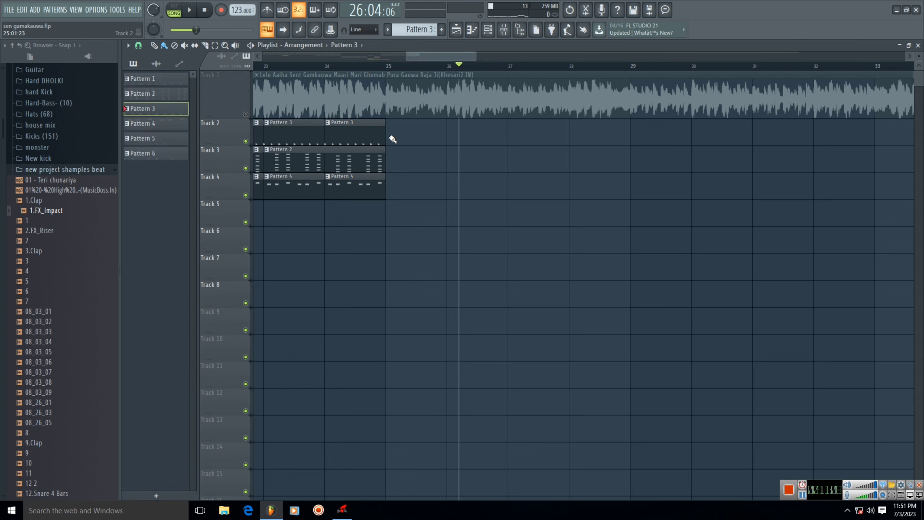
drag(392, 136, 751, 140)
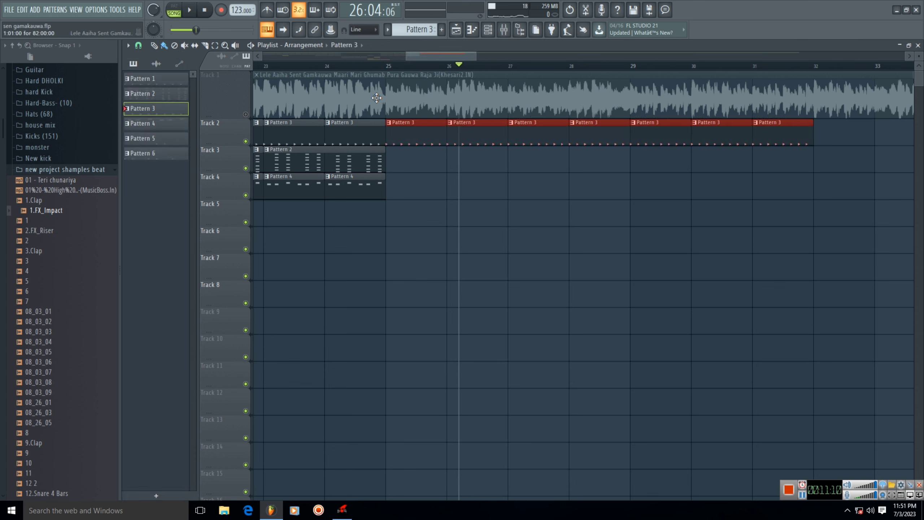
click(367, 155)
drag(385, 157, 752, 155)
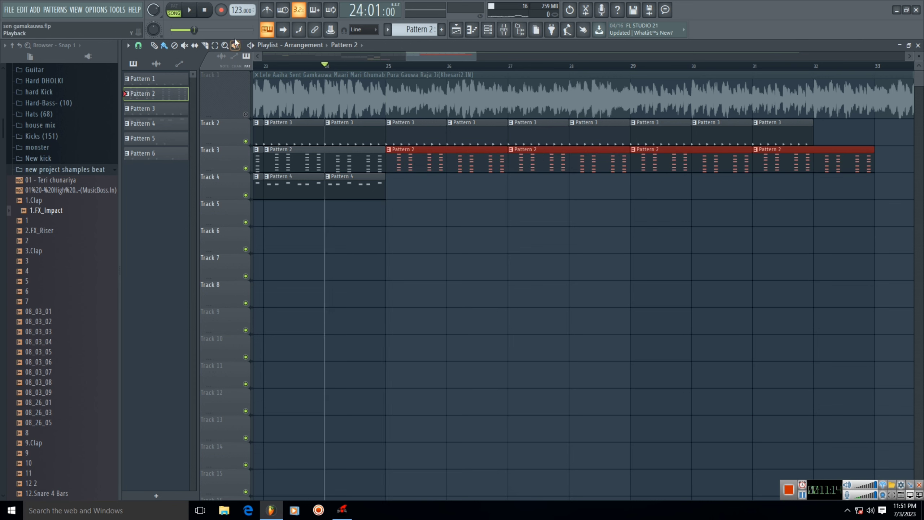
Play the extended section from bar 24, toggling the mute and solo of the song on Track 1.
key(space)
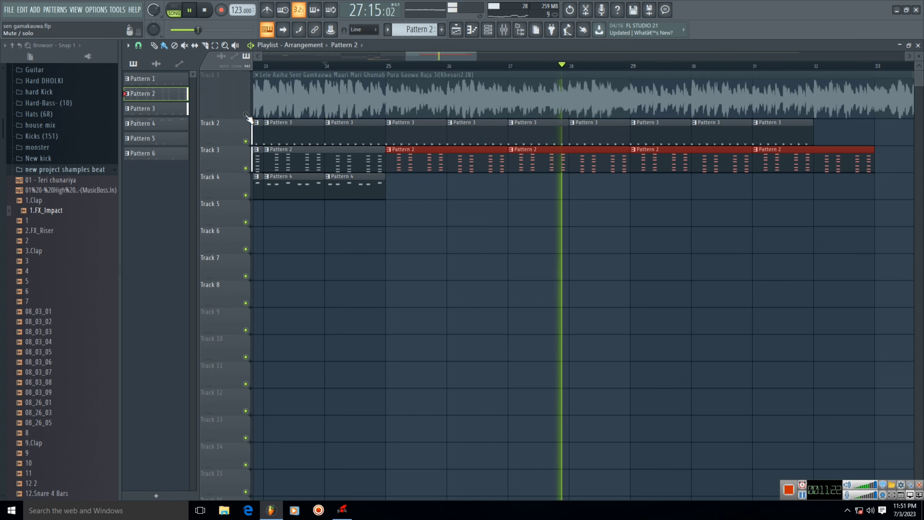
click(246, 115)
click(246, 115)
click(246, 115)
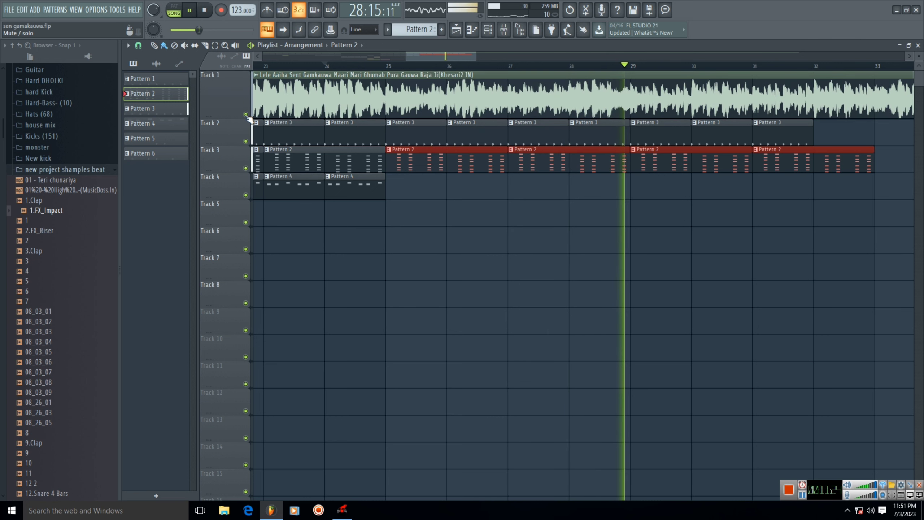
right_click(246, 115)
click(246, 115)
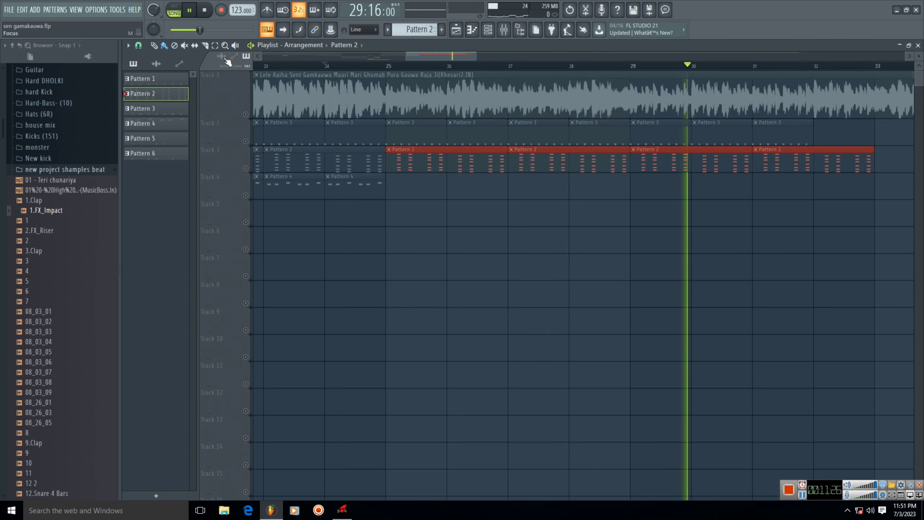
key(space)
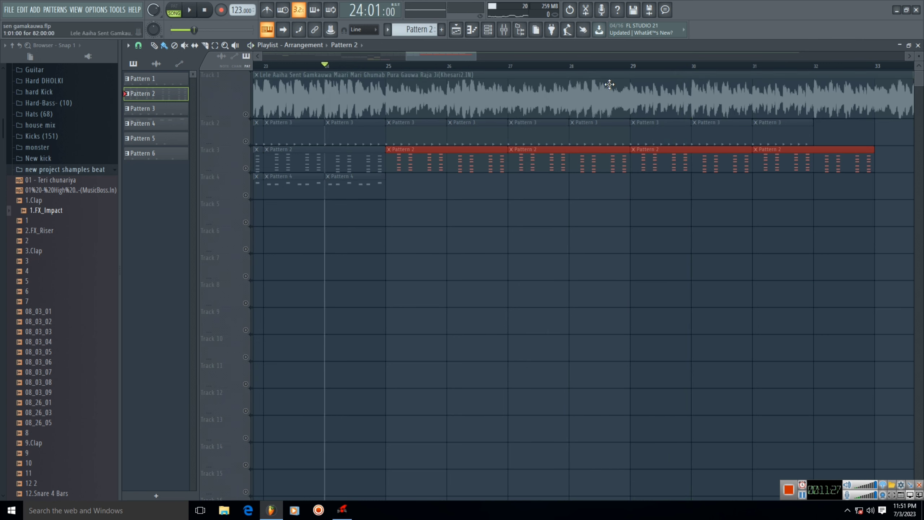
Repeat Pattern 4 on Track 4 from bar 29 through bar 32 and add Pattern 3 at bar 32 on Track 2.
click(634, 70)
drag(407, 53, 372, 54)
click(543, 190)
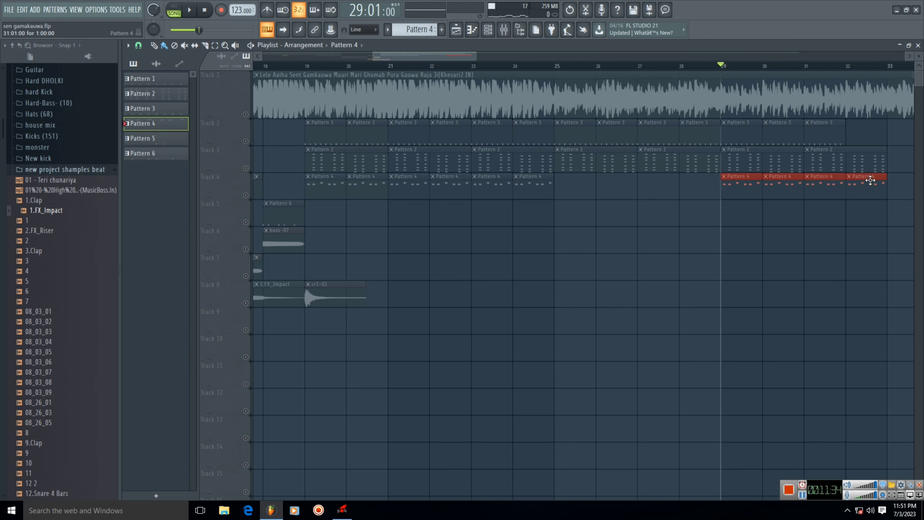
drag(447, 59, 507, 55)
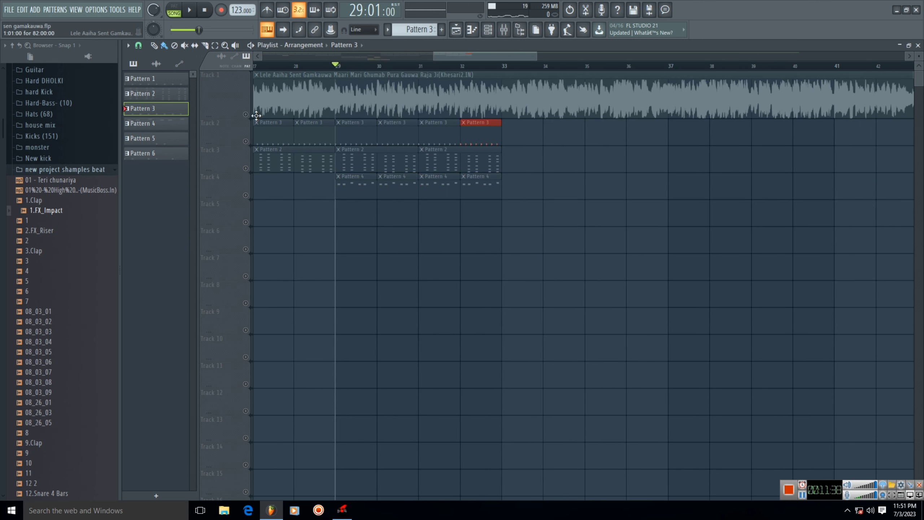
Play from bar 29, comparing the rhythm with and without the song, and return all tracks to unmuted.
click(246, 114)
key(space)
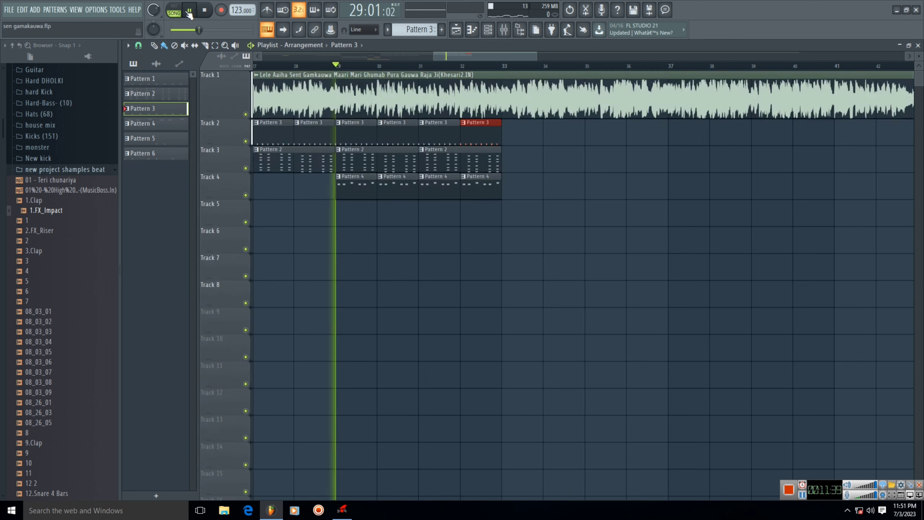
click(246, 115)
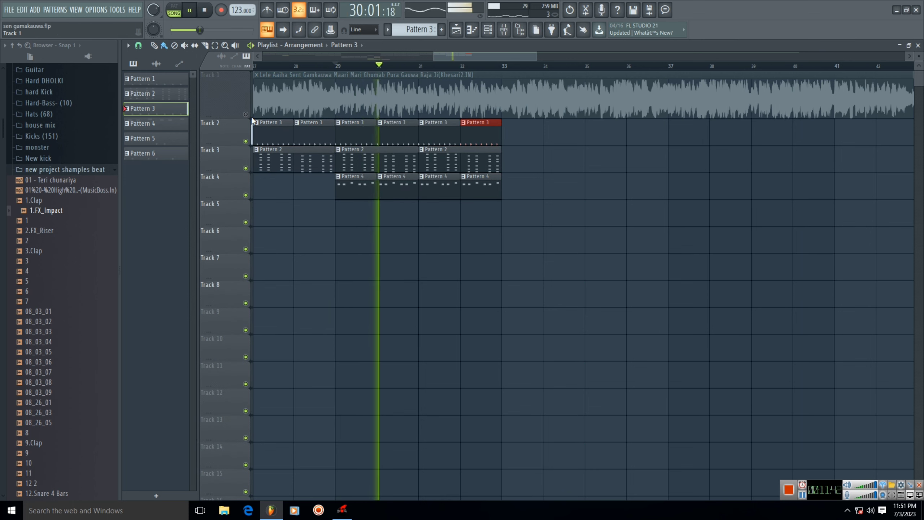
click(246, 114)
click(246, 114)
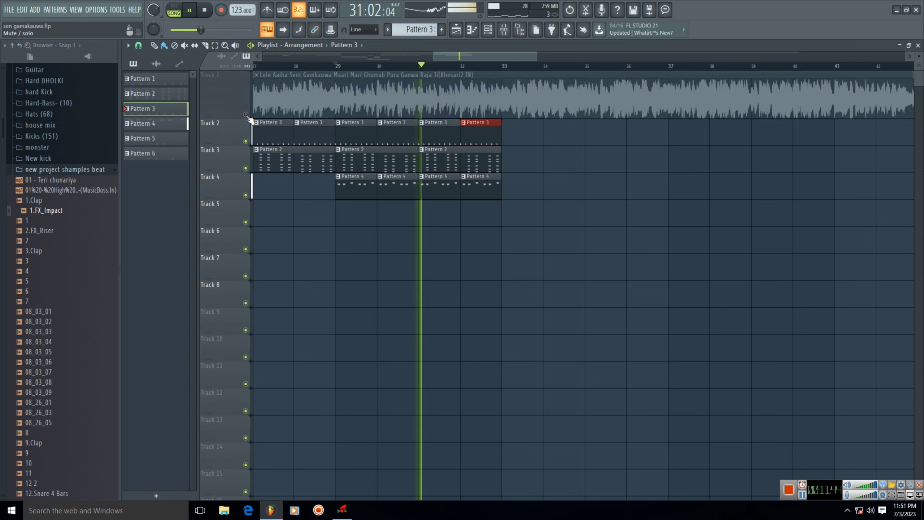
right_click(246, 114)
click(246, 115)
click(245, 115)
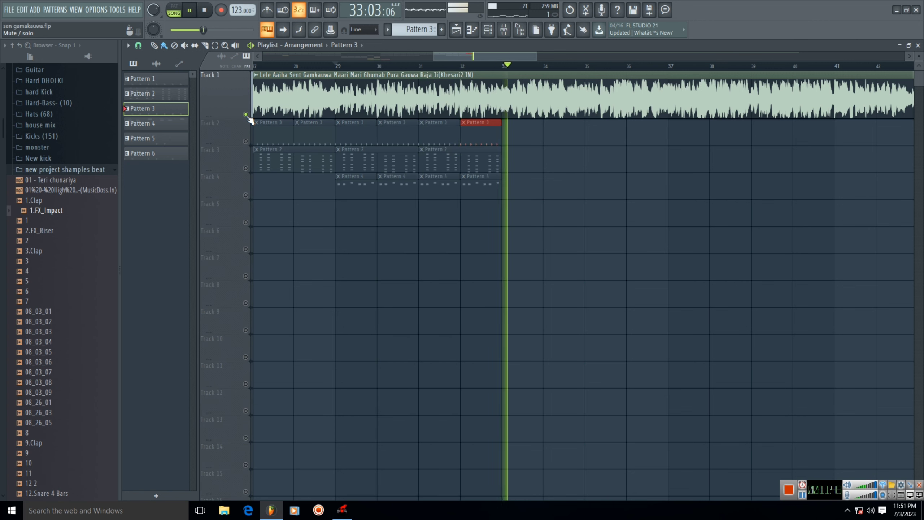
key(space)
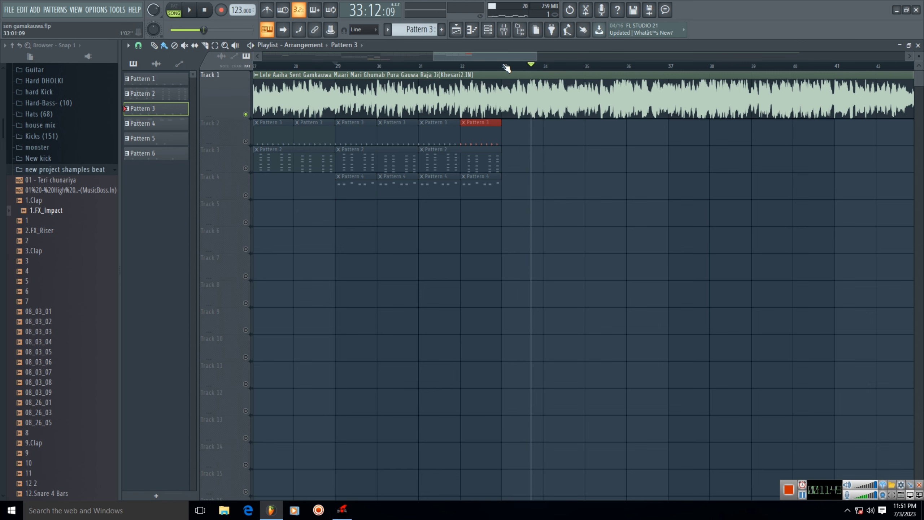
right_click(248, 143)
right_click(248, 143)
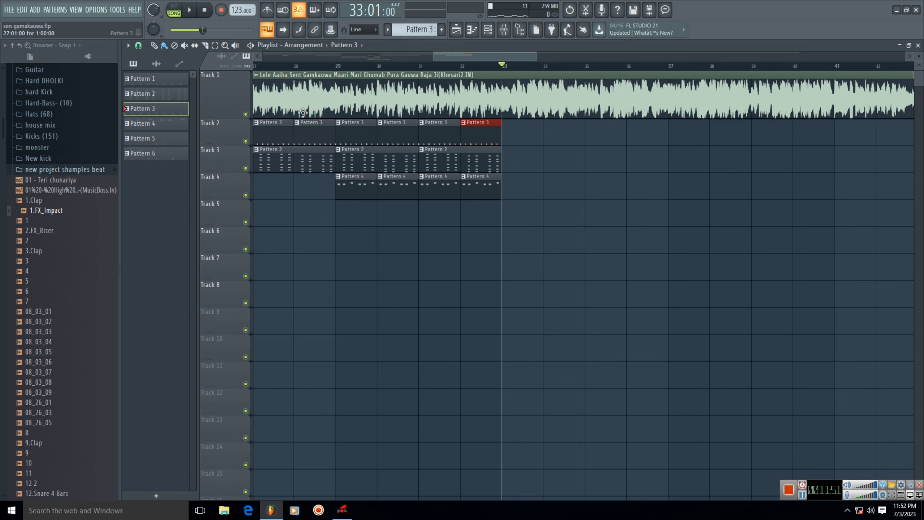
Create Pattern 7 and place it on Track 2 at bar 33.
drag(539, 56, 500, 57)
click(490, 30)
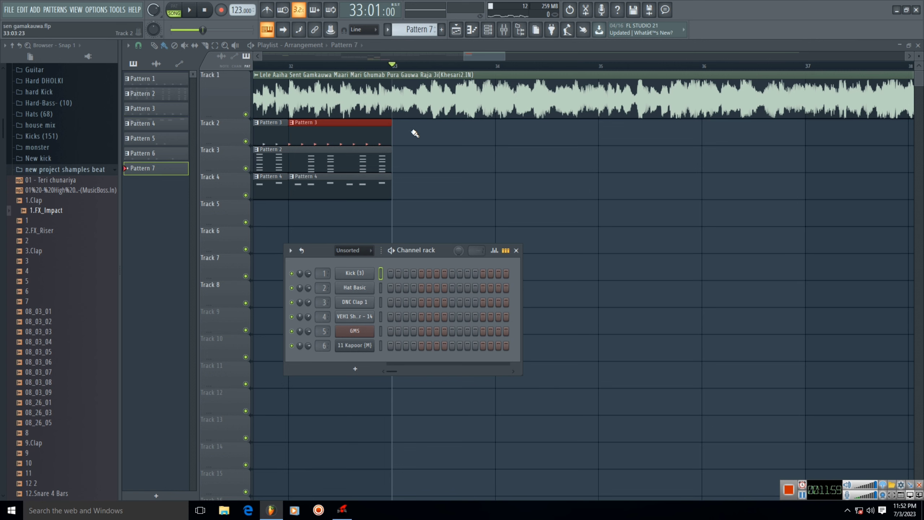
click(415, 134)
Listen to the song from bar 33 to work out where the kick accents fall.
click(195, 12)
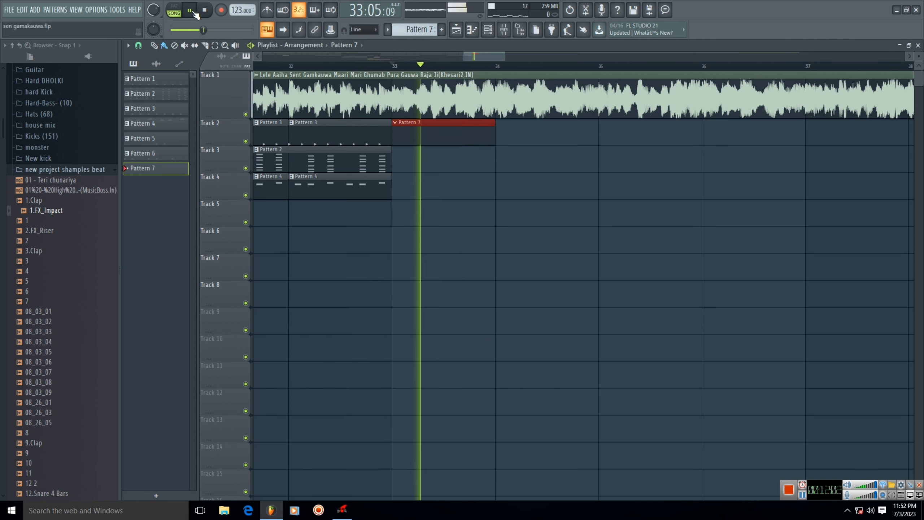
click(190, 11)
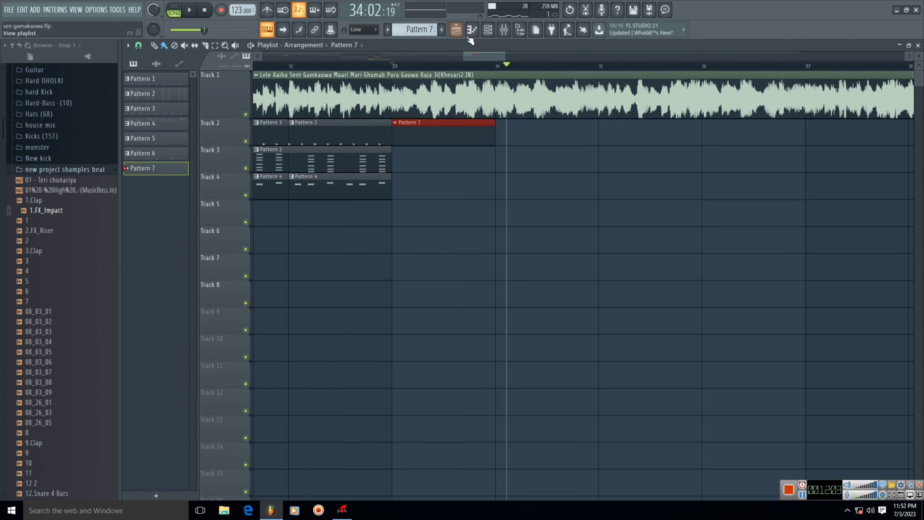
click(190, 11)
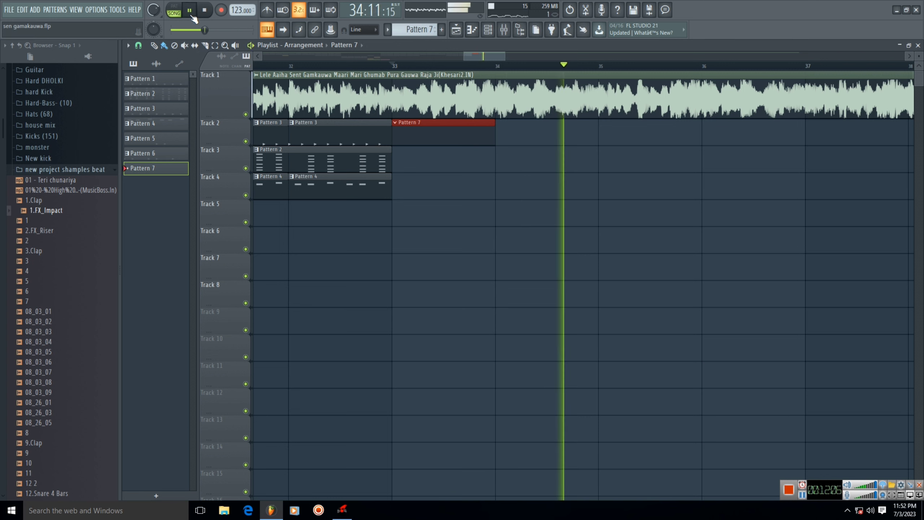
click(190, 12)
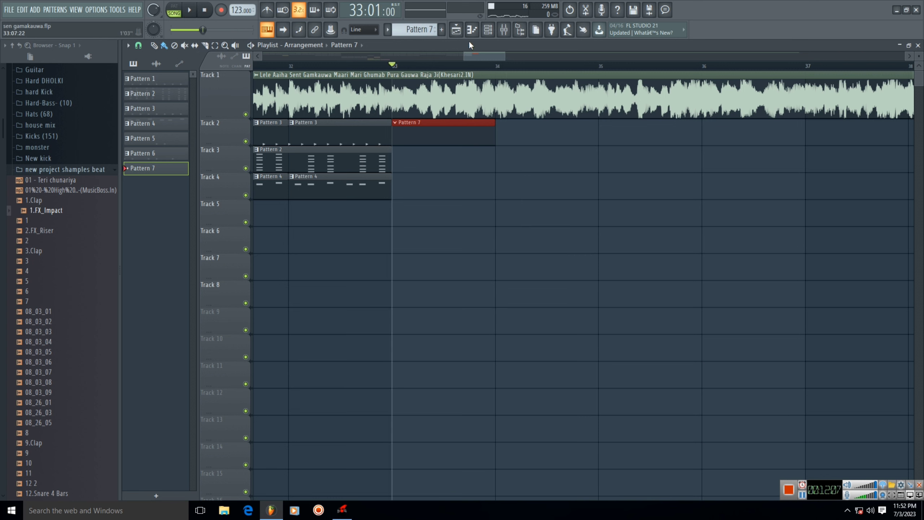
Program Kick (3) in Pattern 7 on steps 1, 8 and 14, and audition it from bar 33.
click(488, 29)
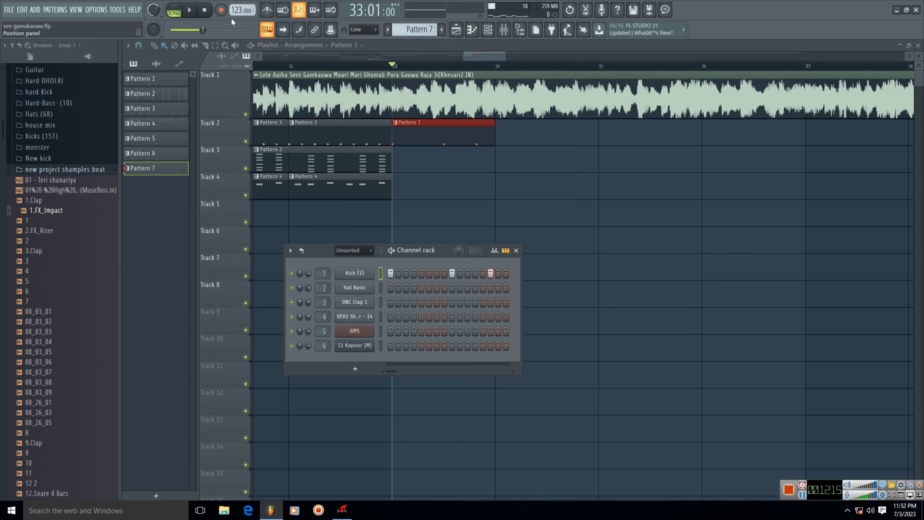
click(197, 12)
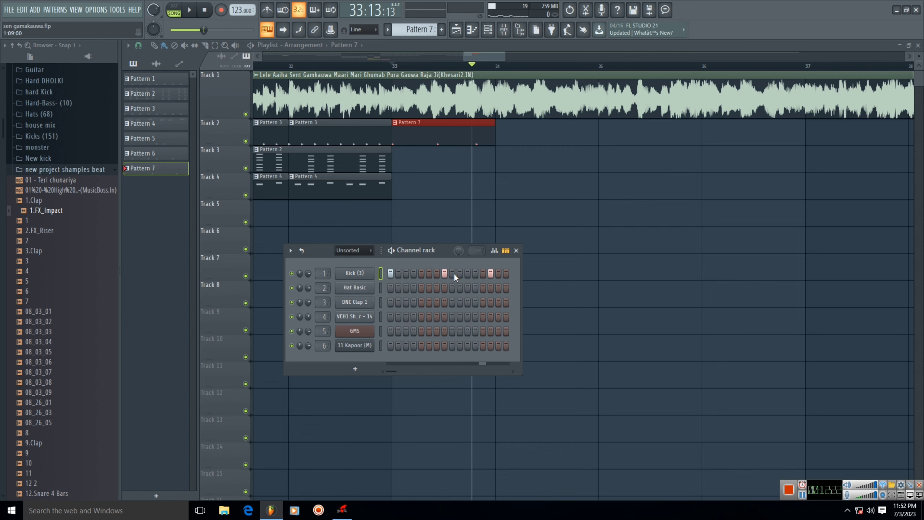
click(193, 17)
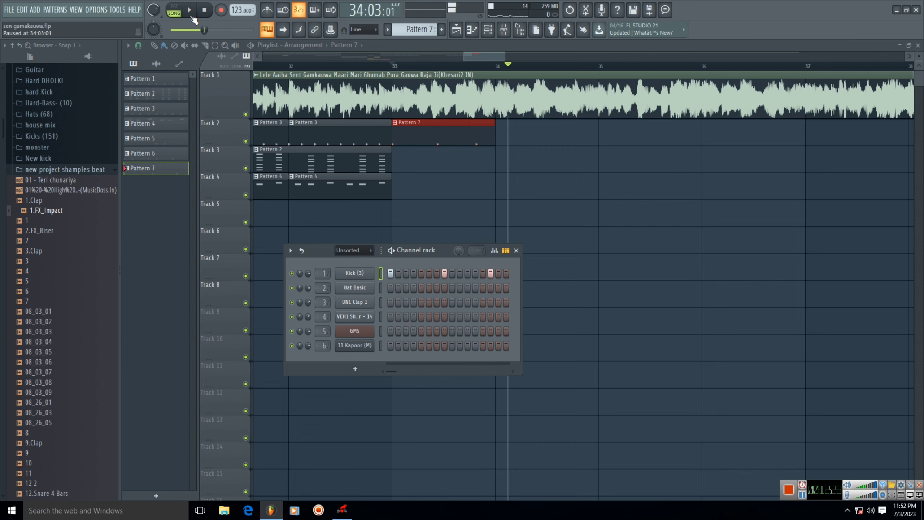
click(392, 67)
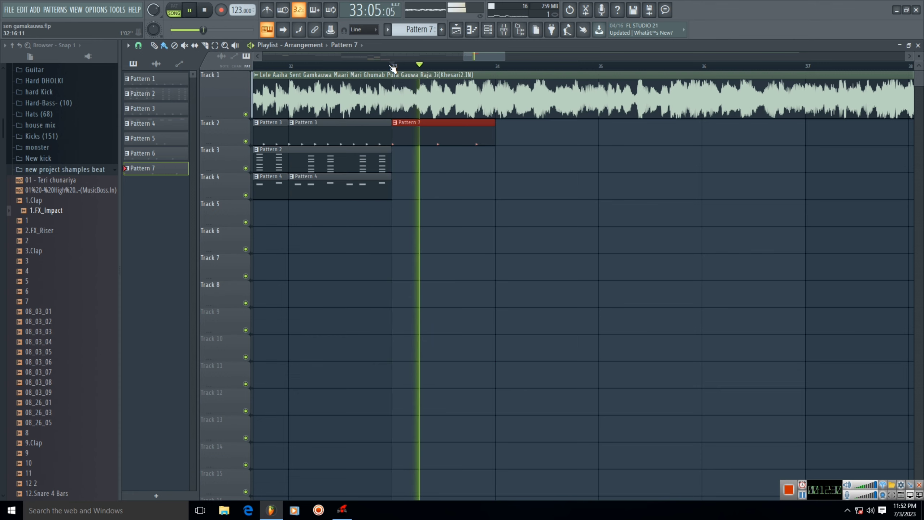
key(space)
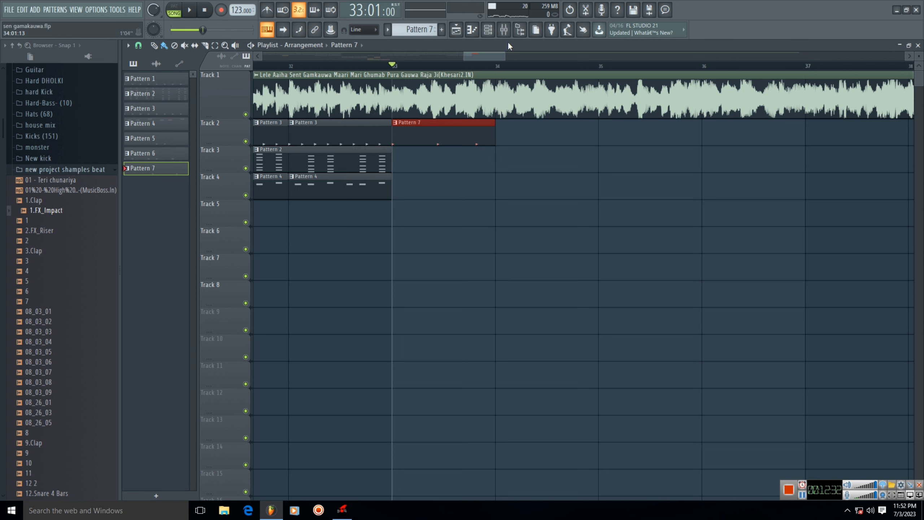
Rework the Kick (3) hits in Pattern 7 to steps 1, 7, 9 and 13, auditioning the changes against the song.
click(491, 32)
click(437, 274)
click(443, 274)
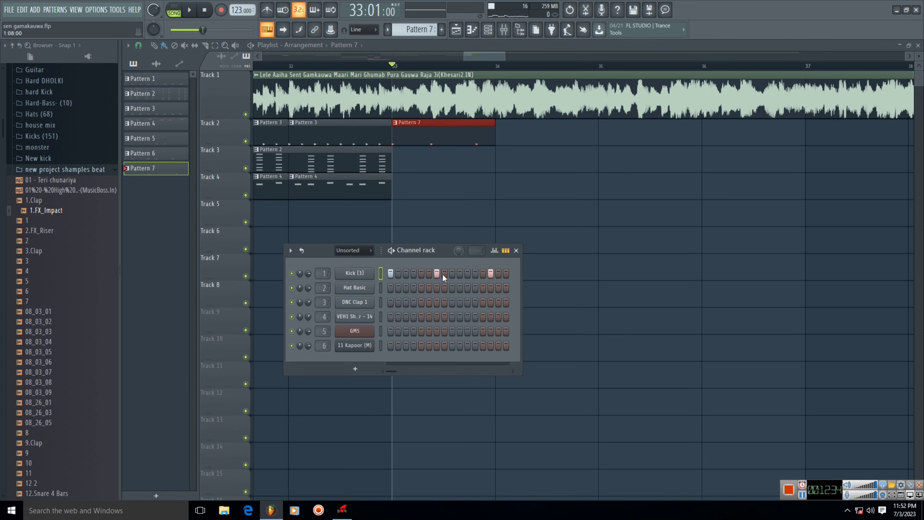
key(space)
click(453, 274)
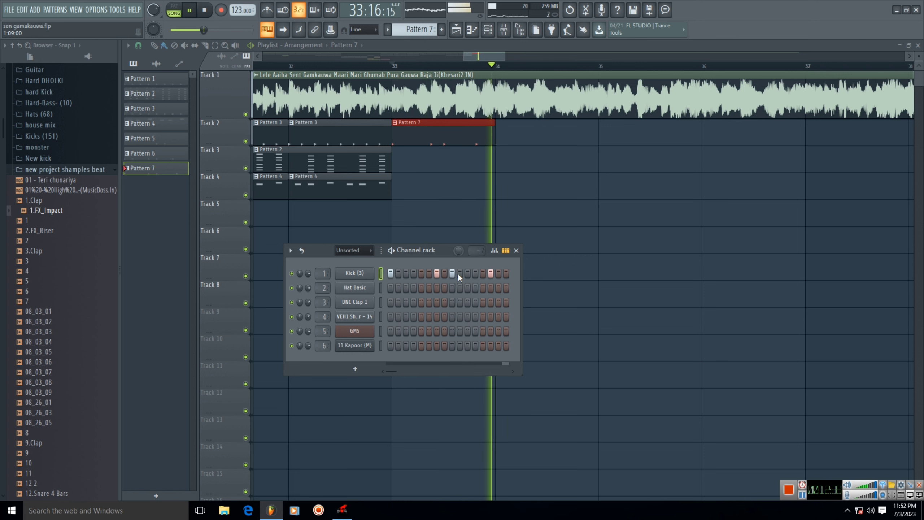
key(space)
click(484, 274)
key(space)
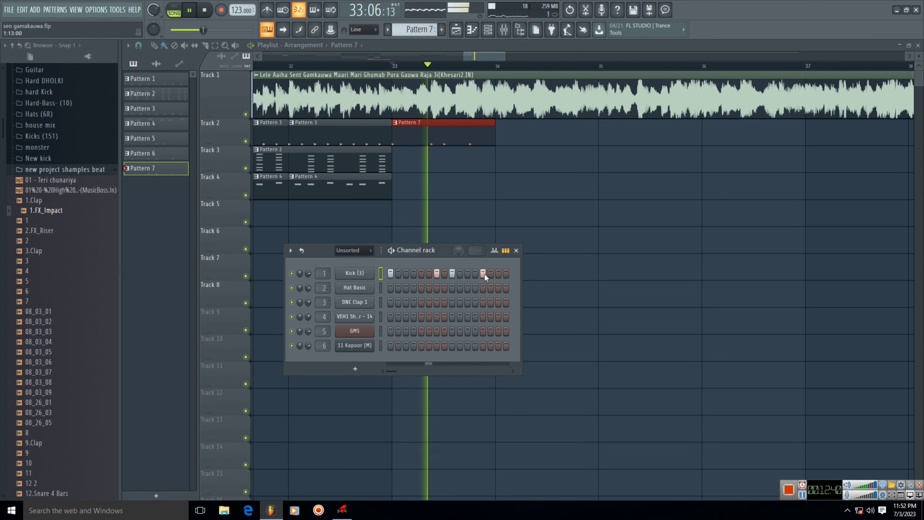
Try the last Kick (3) hit of Pattern 7 on step 12, audition it, and put the hit back on step 13.
key(space)
right_click(484, 274)
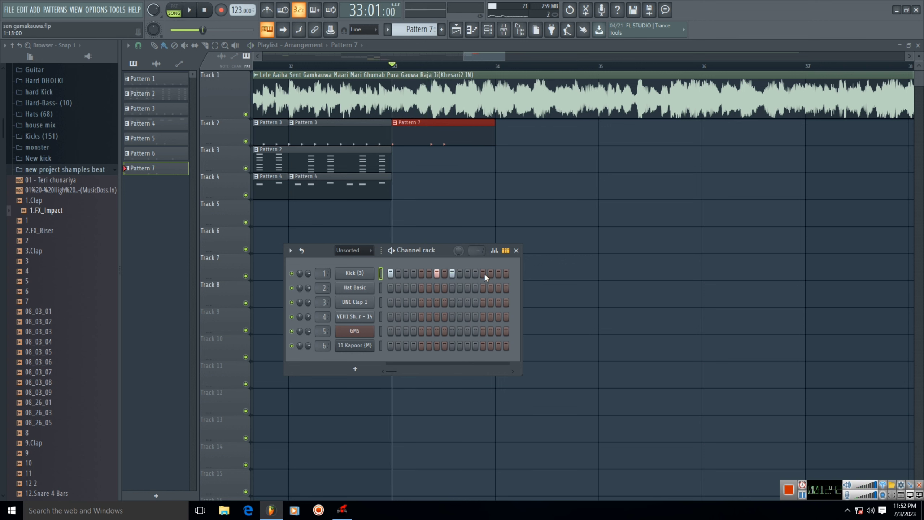
click(478, 273)
key(space)
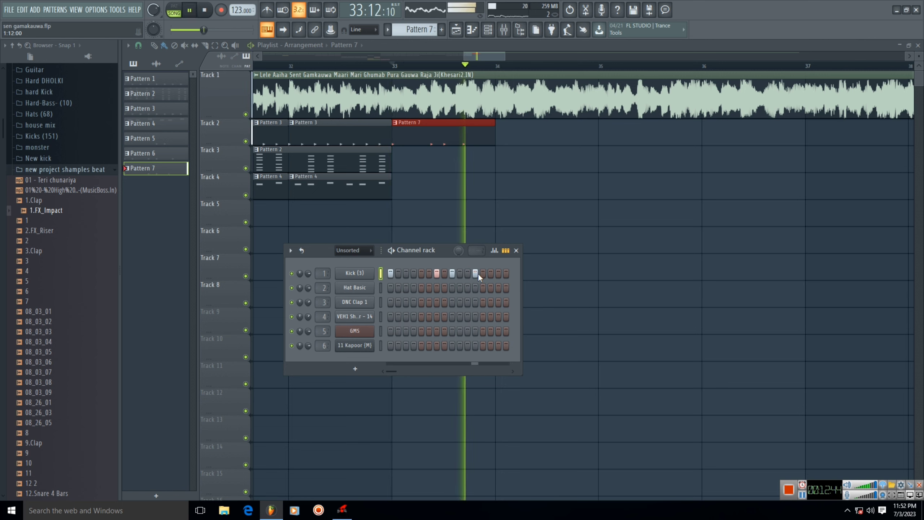
key(space)
right_click(478, 274)
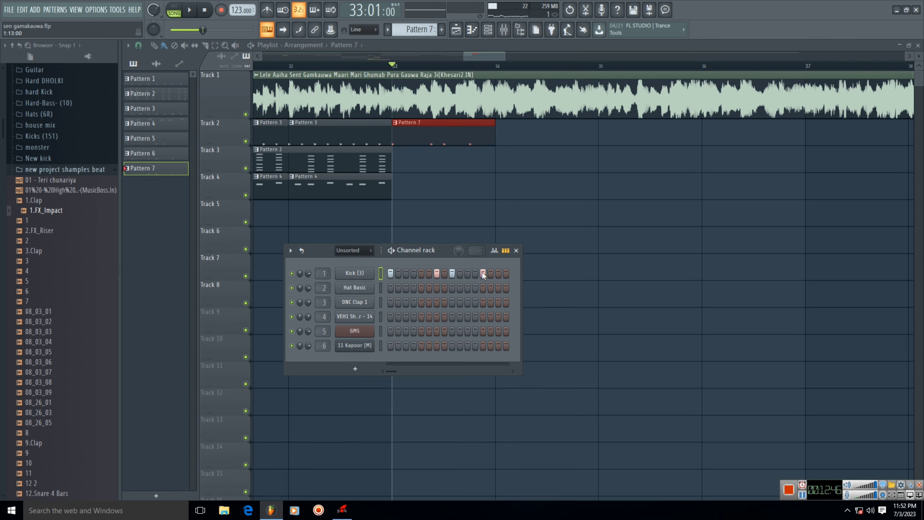
click(483, 272)
Repeat Pattern 7 on Track 2 from bar 34 through bar 37.
key(F6)
drag(502, 140, 764, 140)
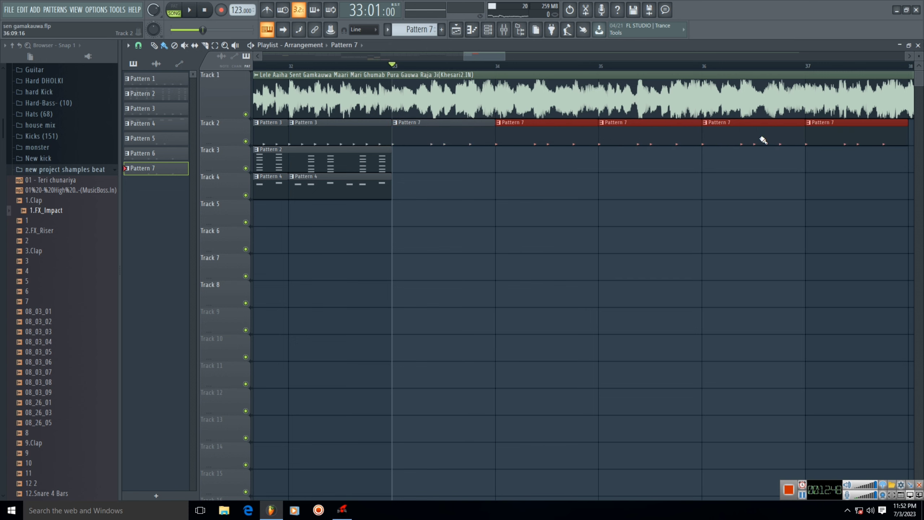
Repeat Pattern 2 on Track 3 from bar 33 through bar 38.
click(381, 164)
drag(399, 165, 804, 165)
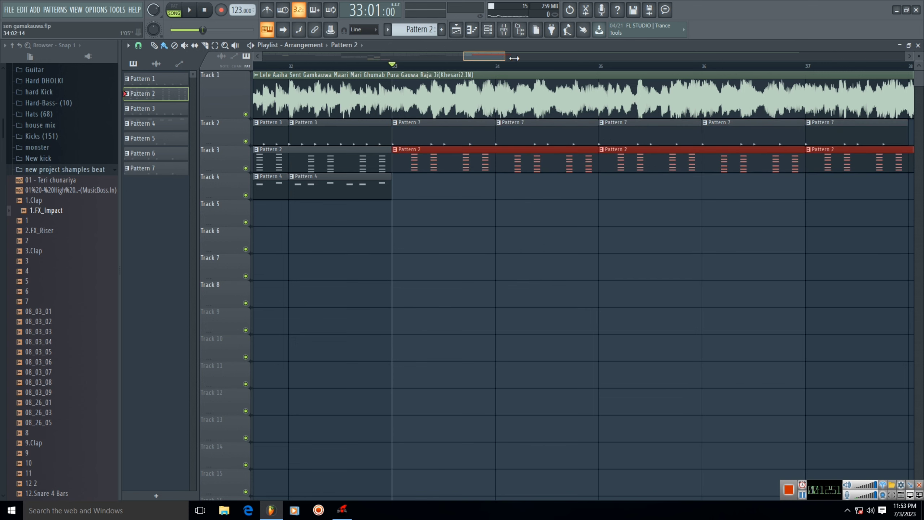
drag(514, 58, 540, 58)
Audition the new section from bar 33, toggling the song track's mute and solo to compare the rhythm against the song.
key(space)
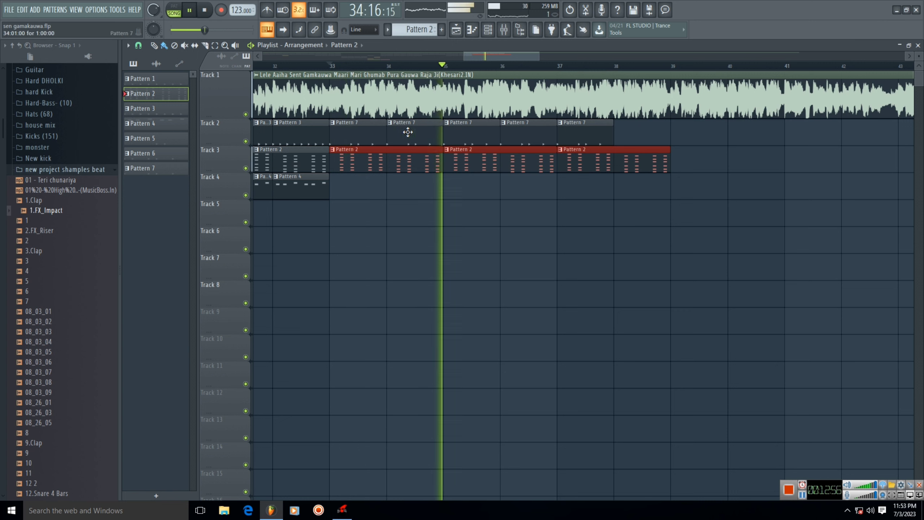
click(246, 115)
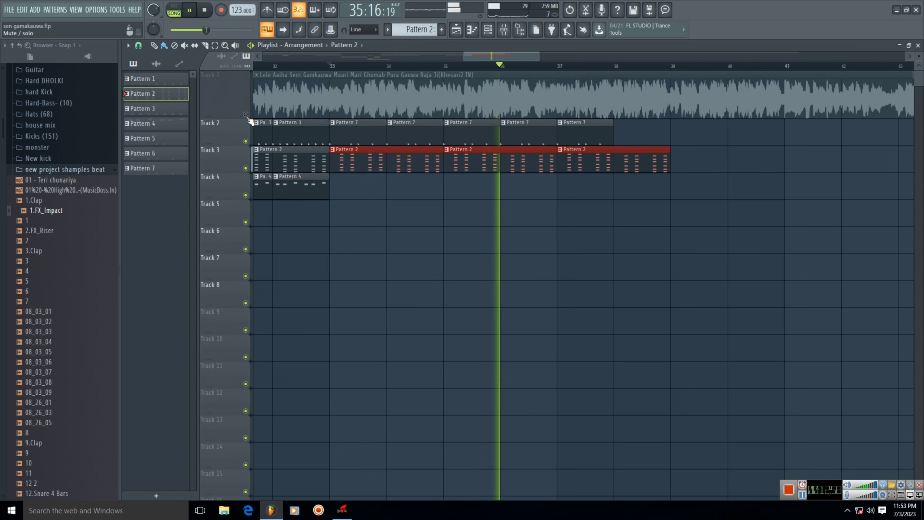
click(245, 114)
click(245, 115)
click(246, 115)
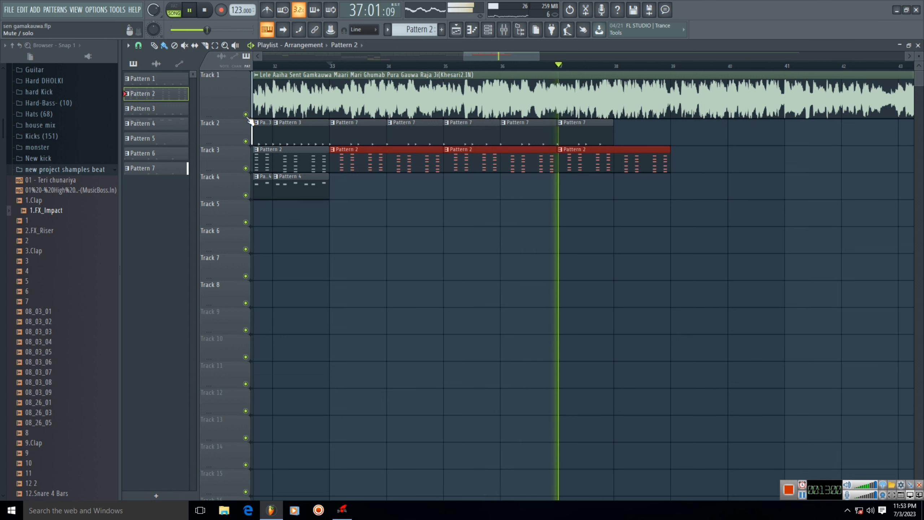
right_click(246, 114)
right_click(246, 114)
key(space)
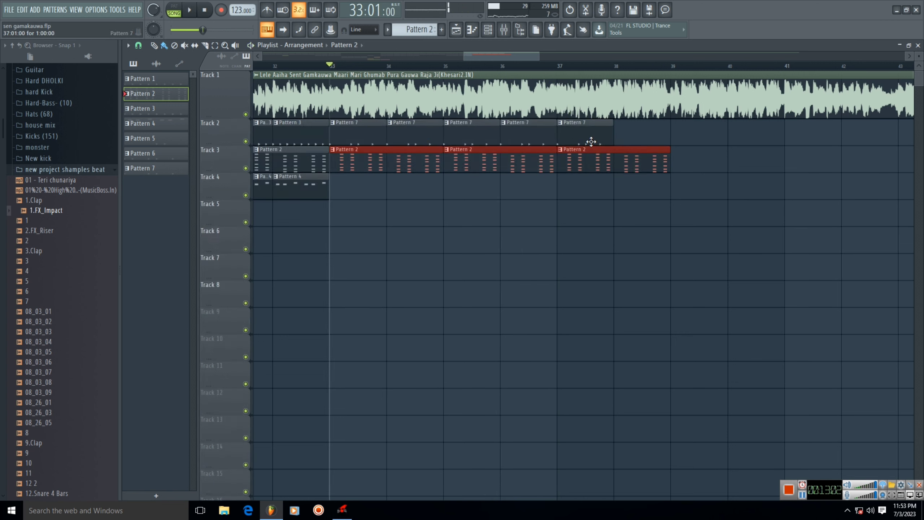
Delete the Pattern 7 and Pattern 2 clips at bar 37 and repeat Pattern 3 on Track 2 from bar 37 through bar 40.
right_click(592, 141)
right_click(592, 160)
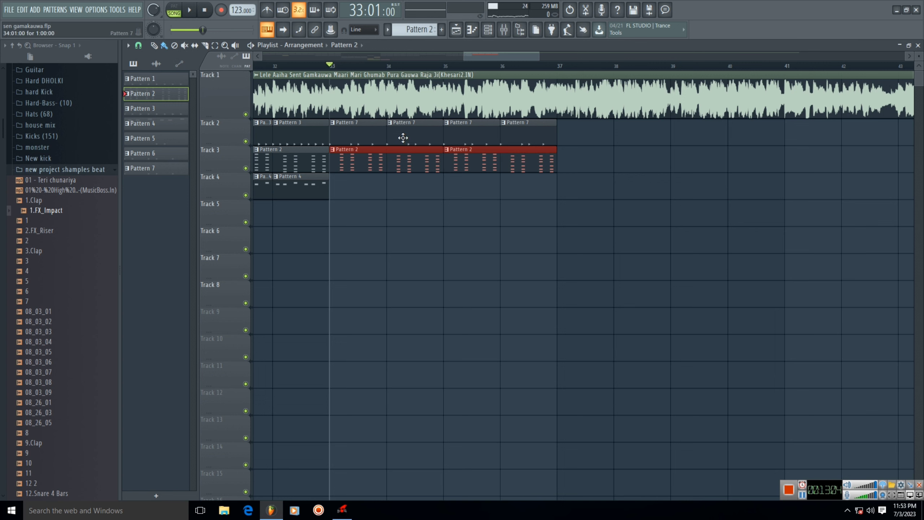
click(314, 135)
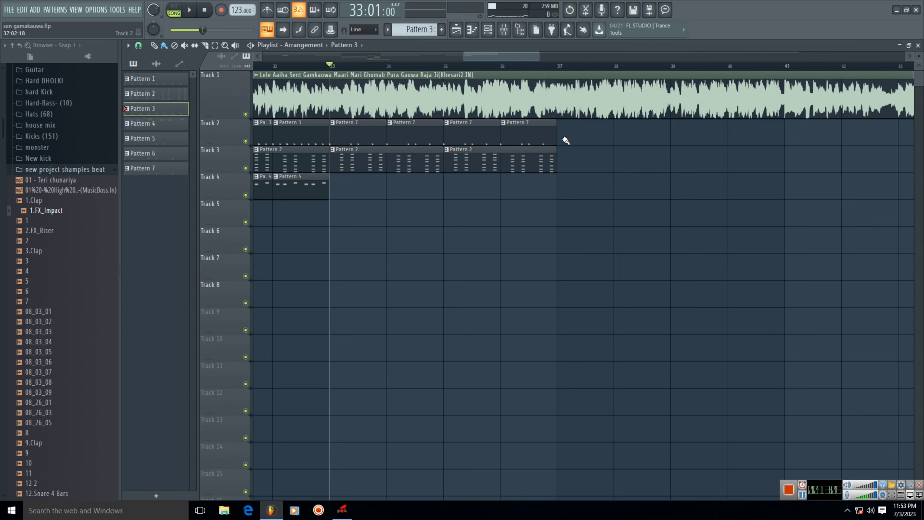
drag(564, 139, 696, 139)
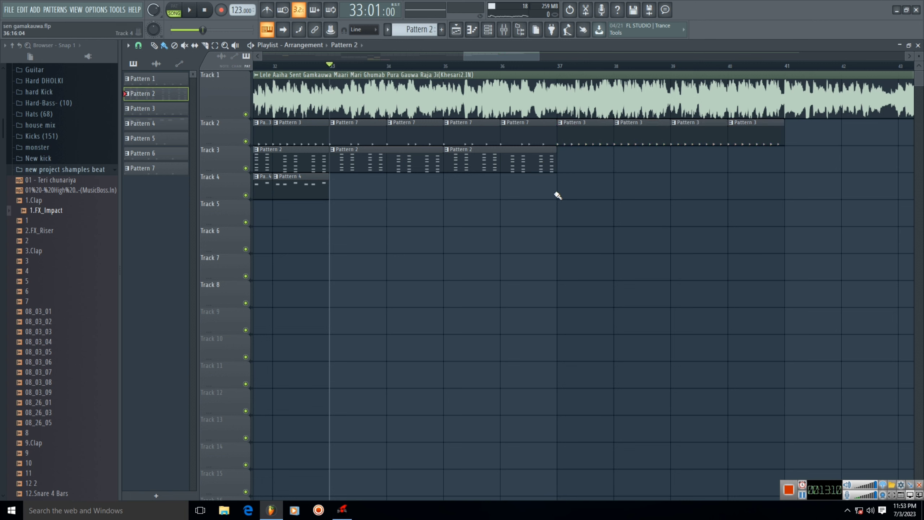
Repeat Pattern 2 on Track 3 and Pattern 4 on Track 4 from bar 37 through bar 40.
drag(558, 196, 745, 188)
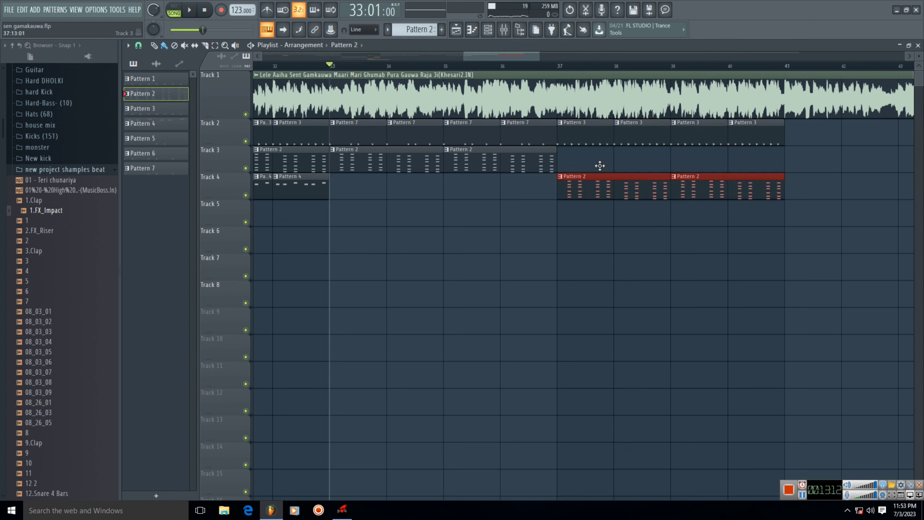
drag(600, 166, 599, 163)
click(274, 191)
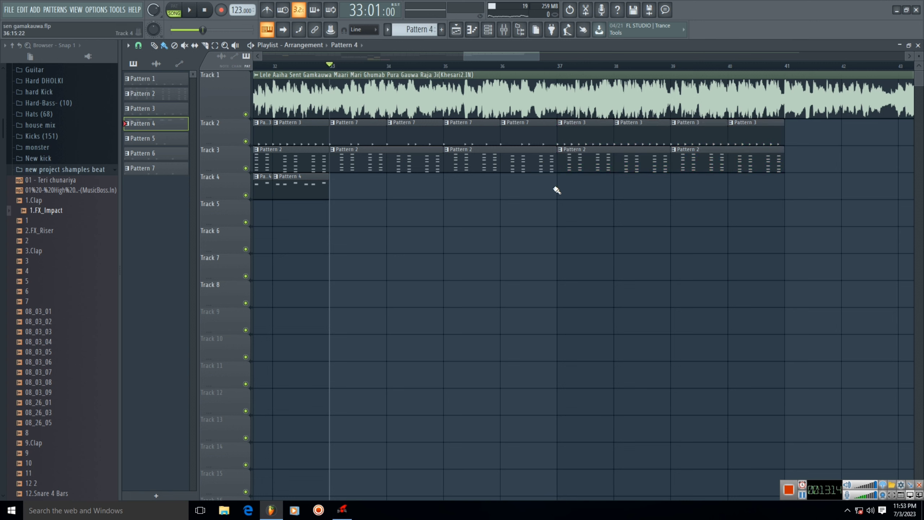
drag(561, 192, 789, 192)
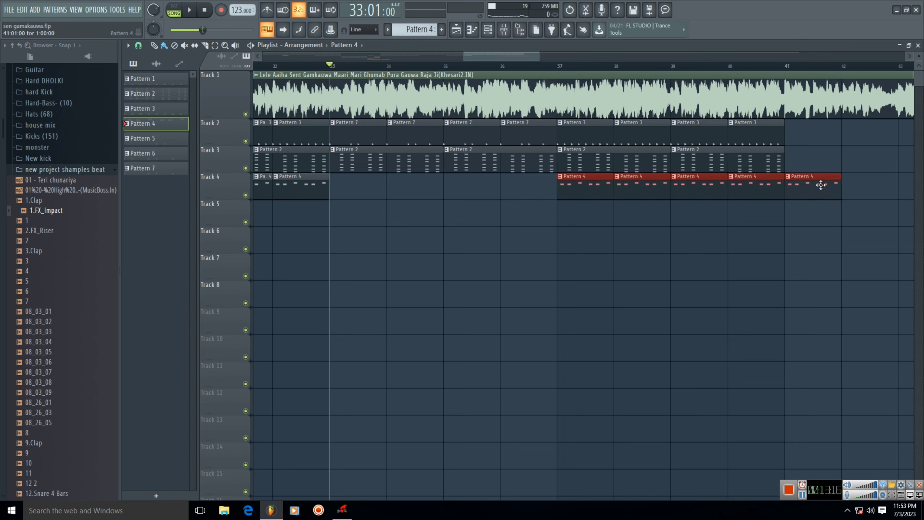
Audition the arrangement from bar 33 past bar 40, muting and unmuting the song track to check the rhythm.
click(192, 10)
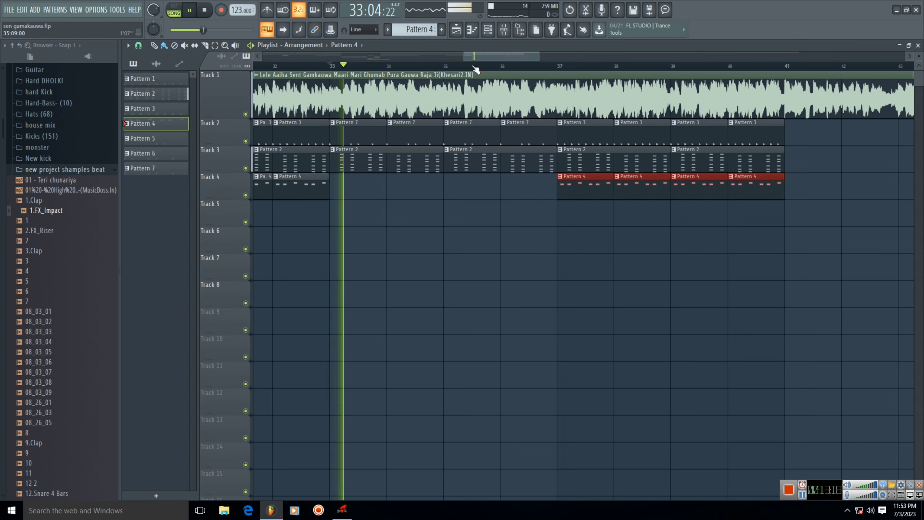
click(475, 68)
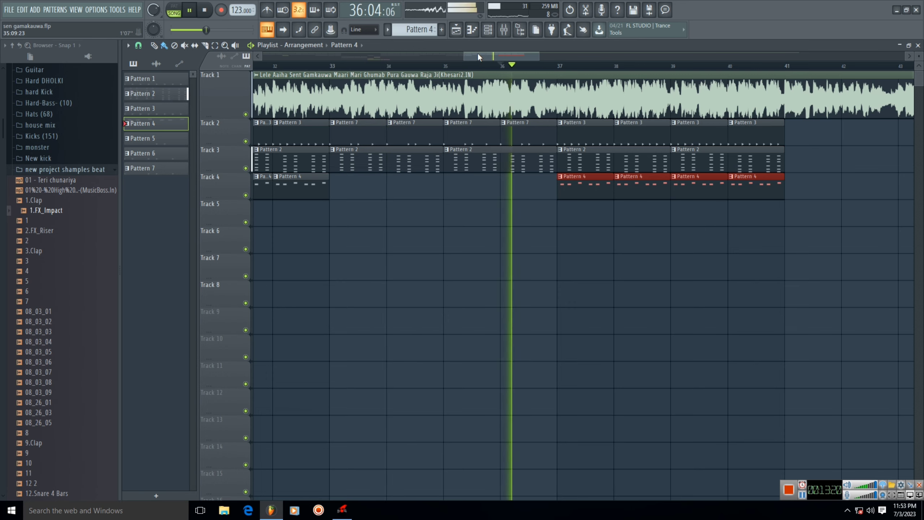
drag(477, 54, 499, 55)
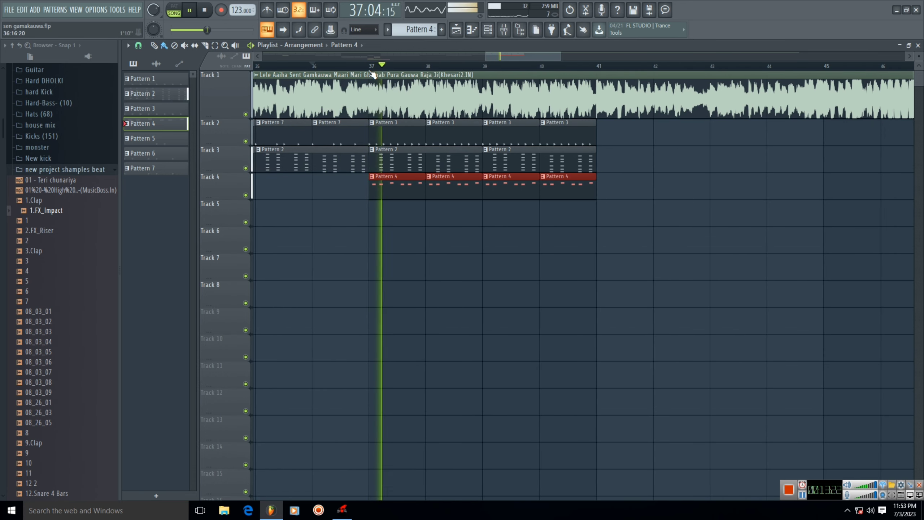
click(246, 115)
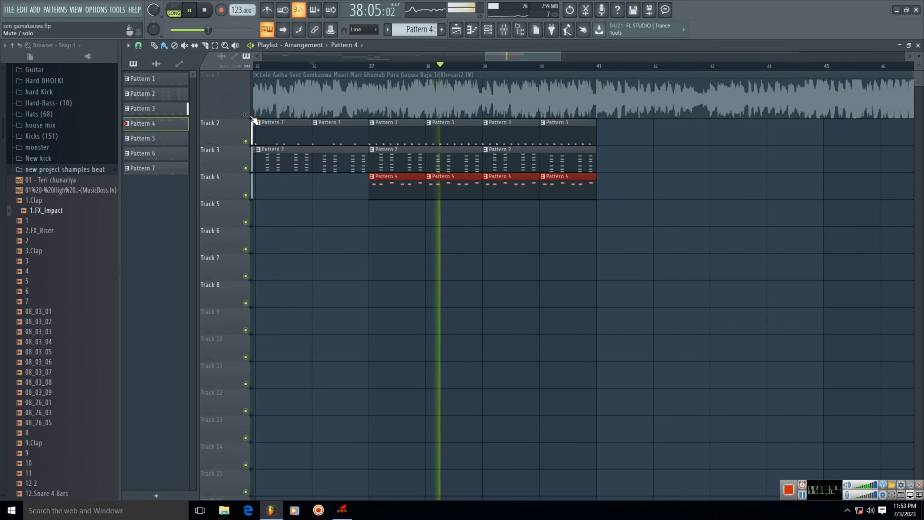
click(247, 115)
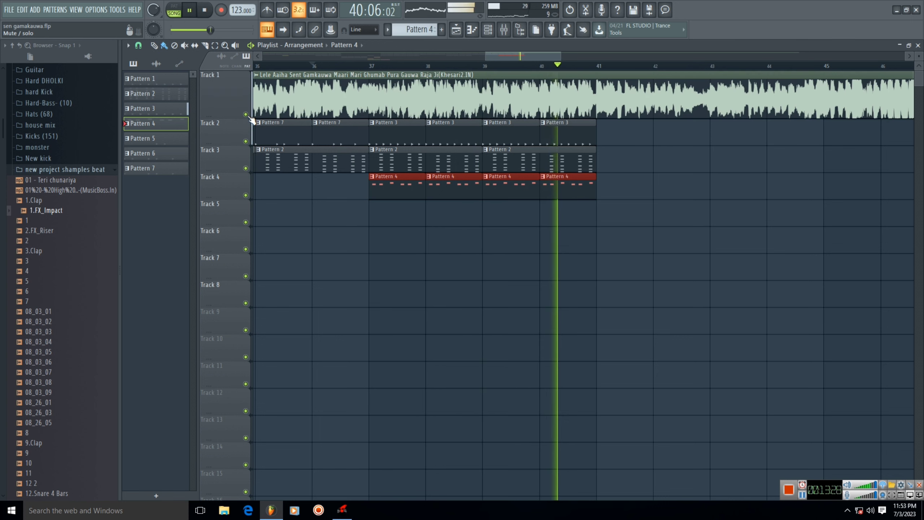
click(247, 115)
click(246, 114)
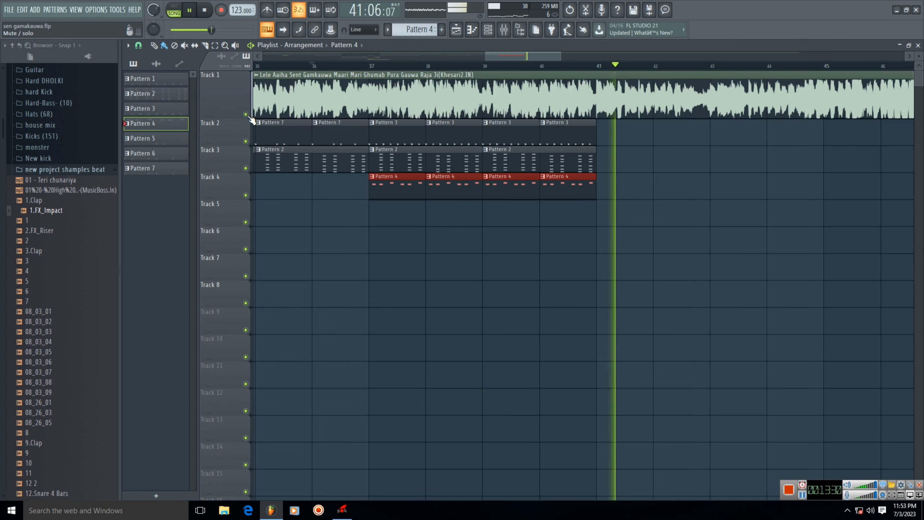
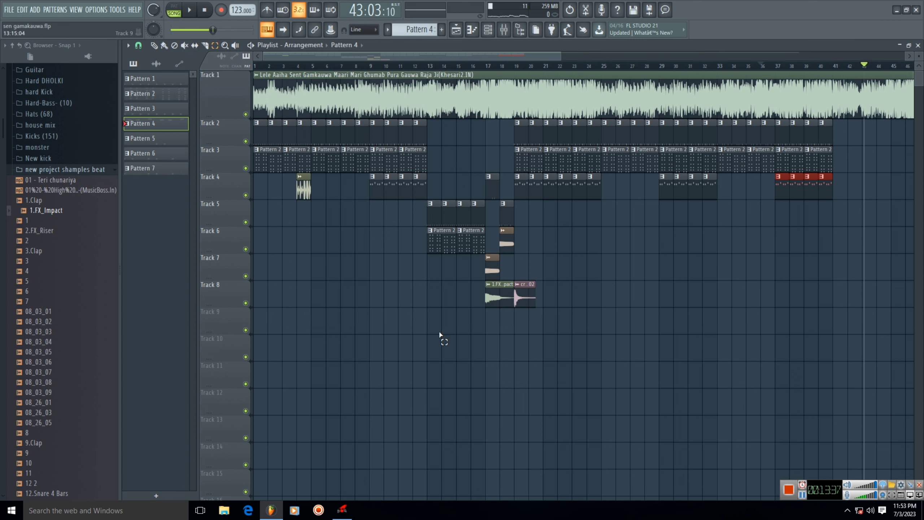
Copy all Track 2 to Track 8 clips of the section from bar 13 through bar 24 to bar 41.
drag(434, 336, 602, 122)
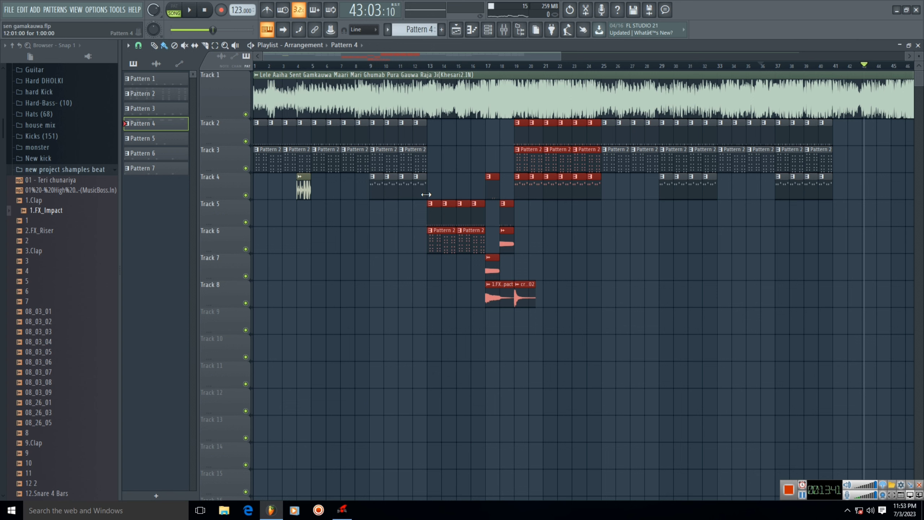
drag(433, 209, 817, 213)
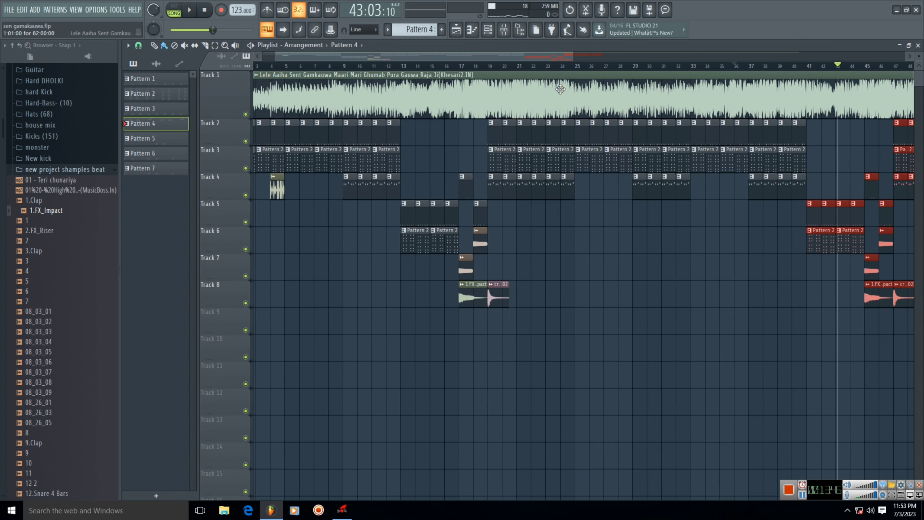
drag(502, 56, 691, 61)
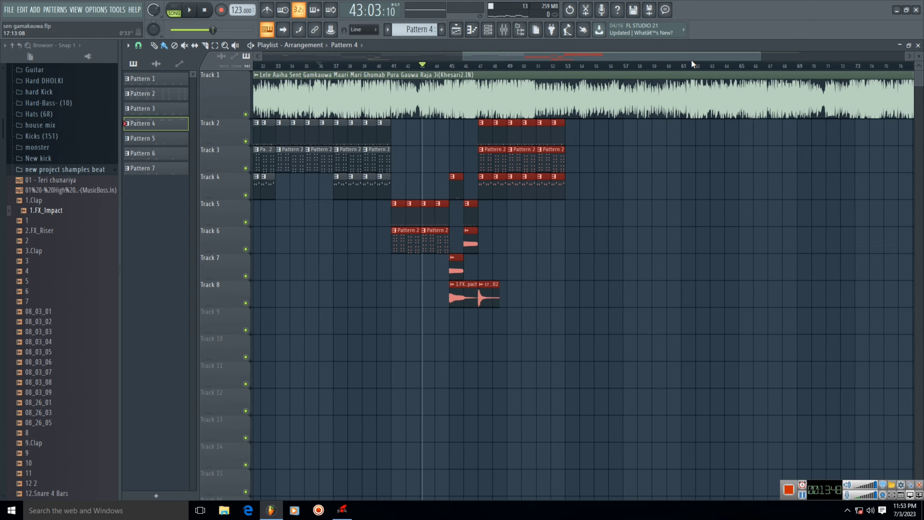
drag(759, 60, 597, 59)
Play the copied section from bar 43 to about bar 52, toggling the song track's mute and solo to check the sync.
click(190, 10)
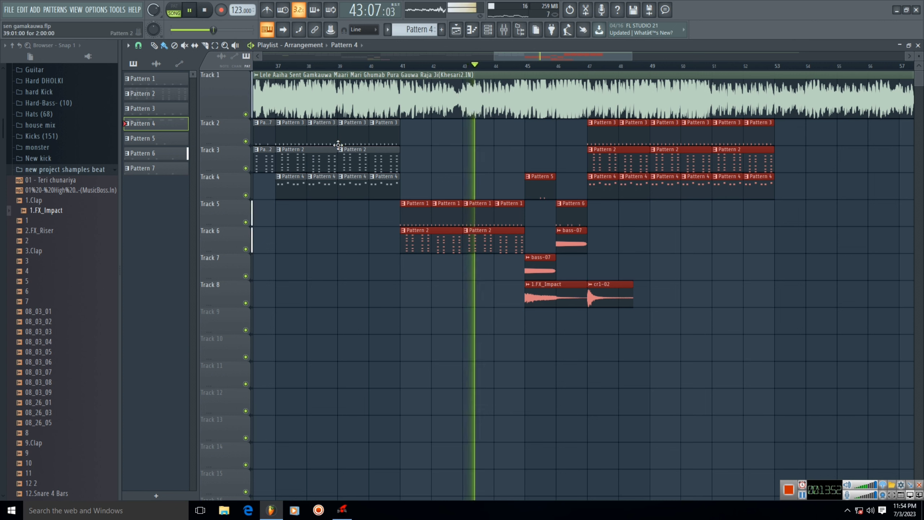
click(246, 114)
click(246, 116)
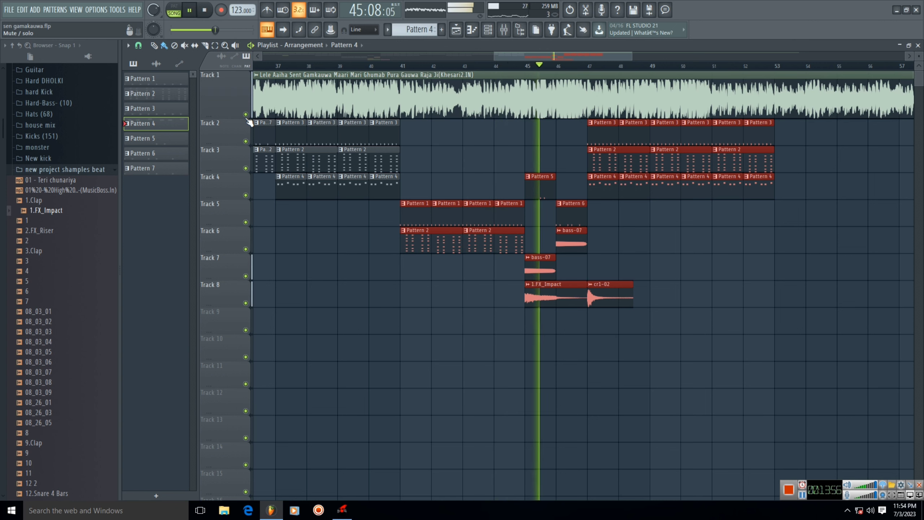
click(245, 117)
click(246, 117)
click(247, 119)
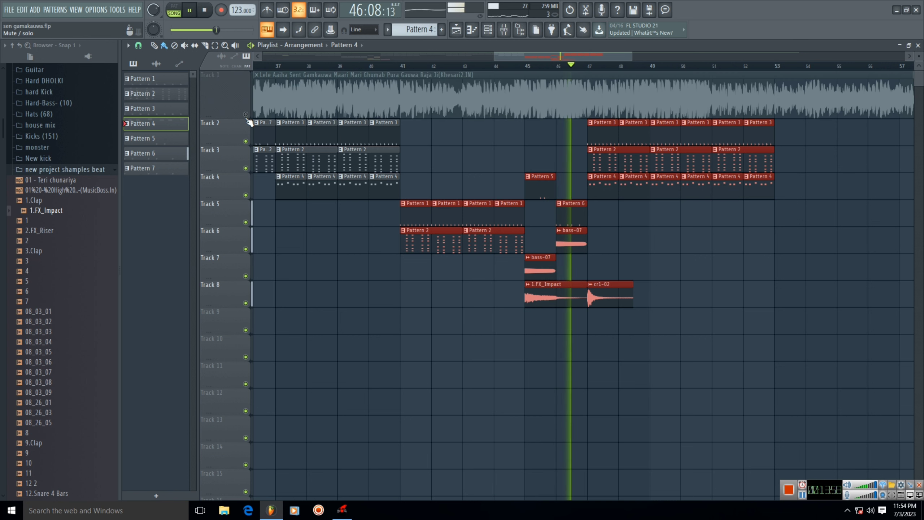
click(248, 120)
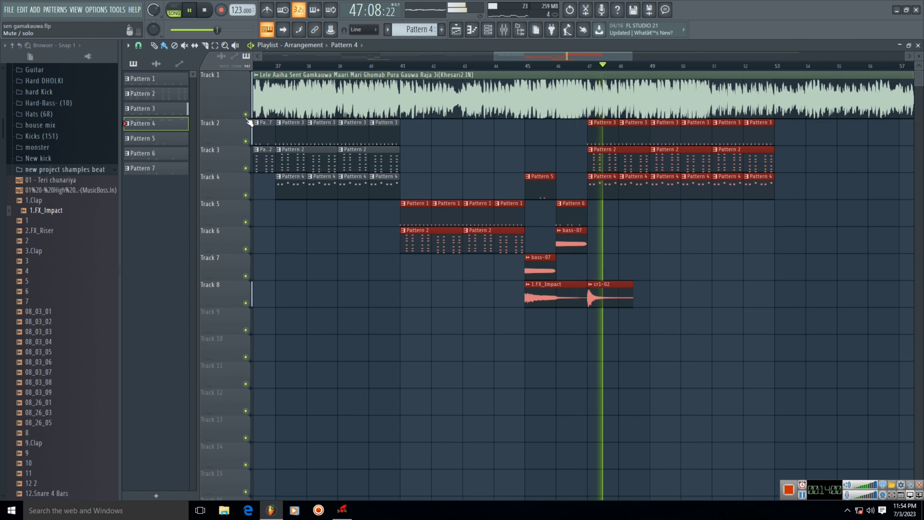
click(248, 120)
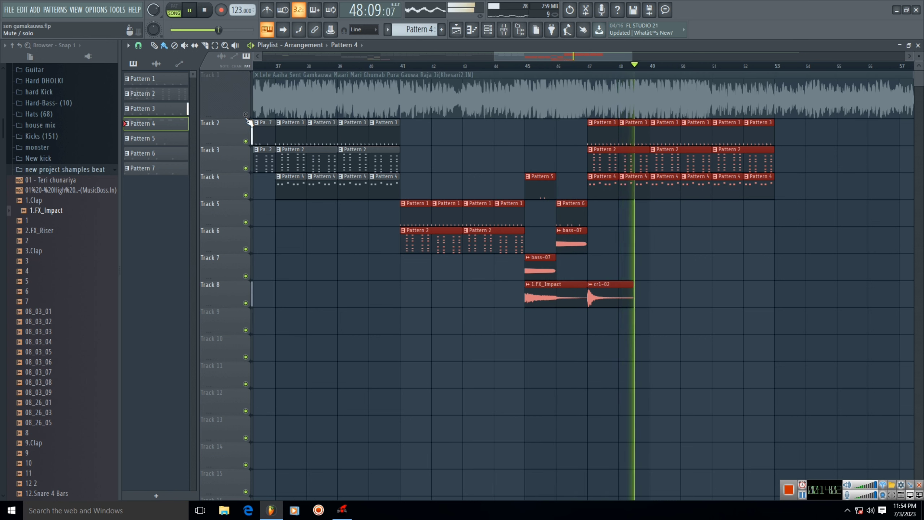
click(246, 118)
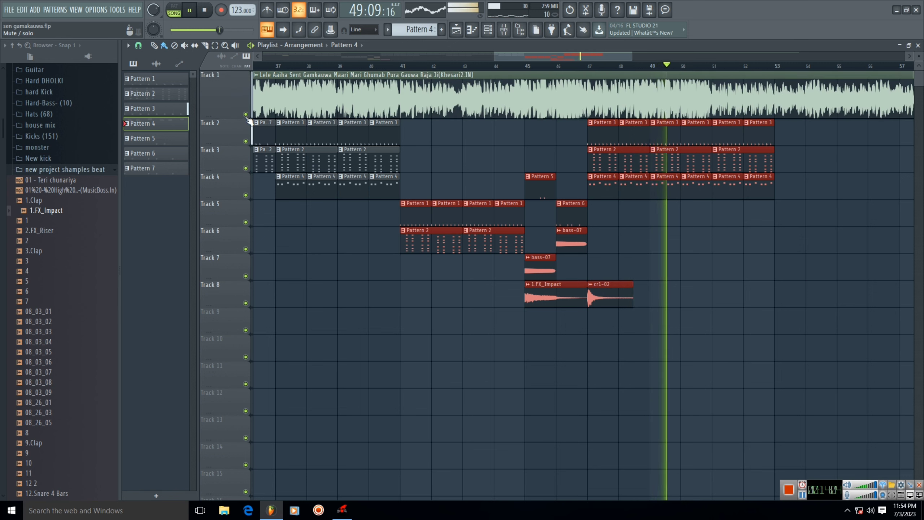
click(247, 119)
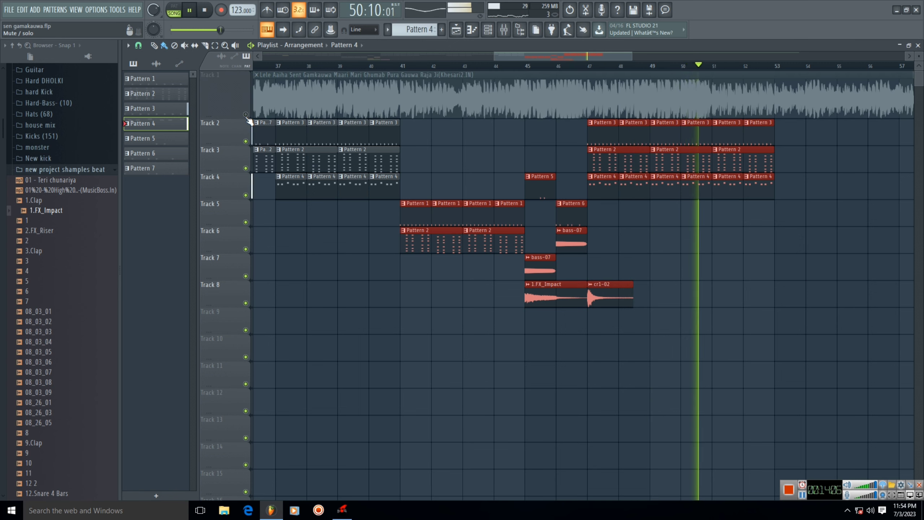
click(246, 118)
right_click(247, 118)
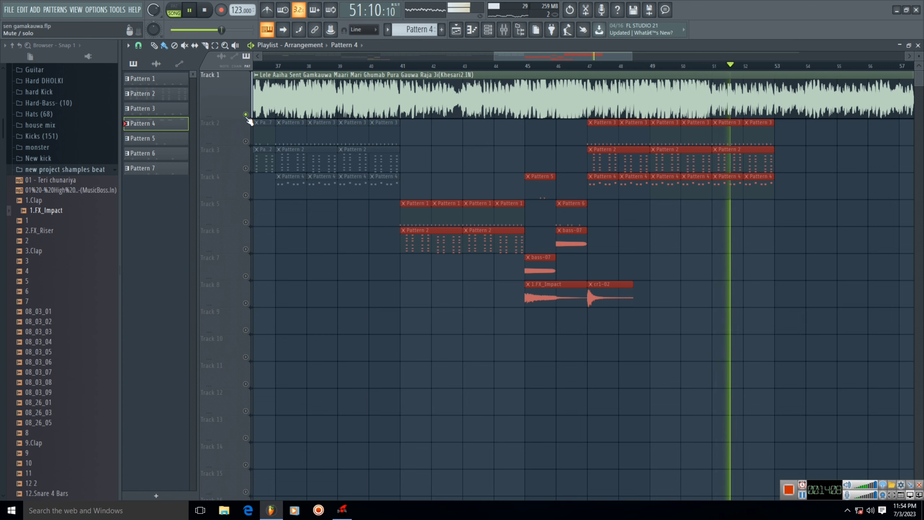
right_click(247, 118)
click(195, 12)
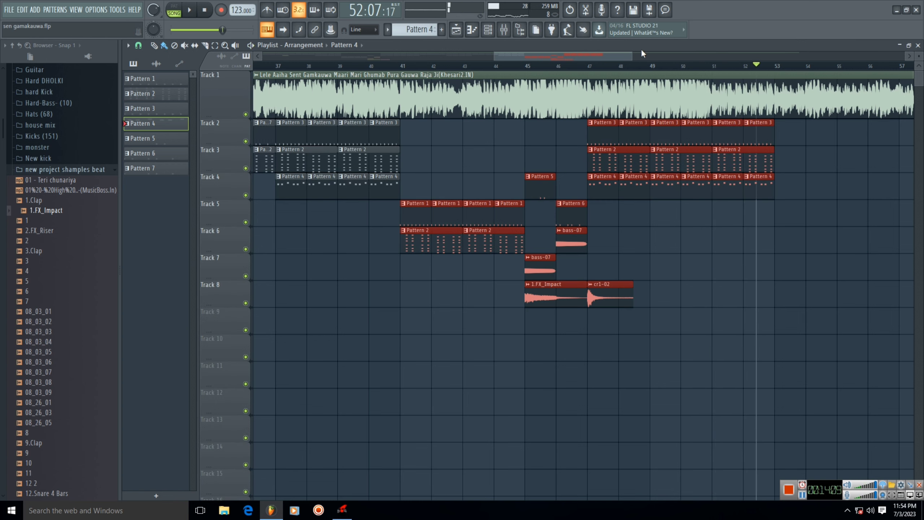
scroll(593, 66, down, 2)
drag(511, 56, 97, 93)
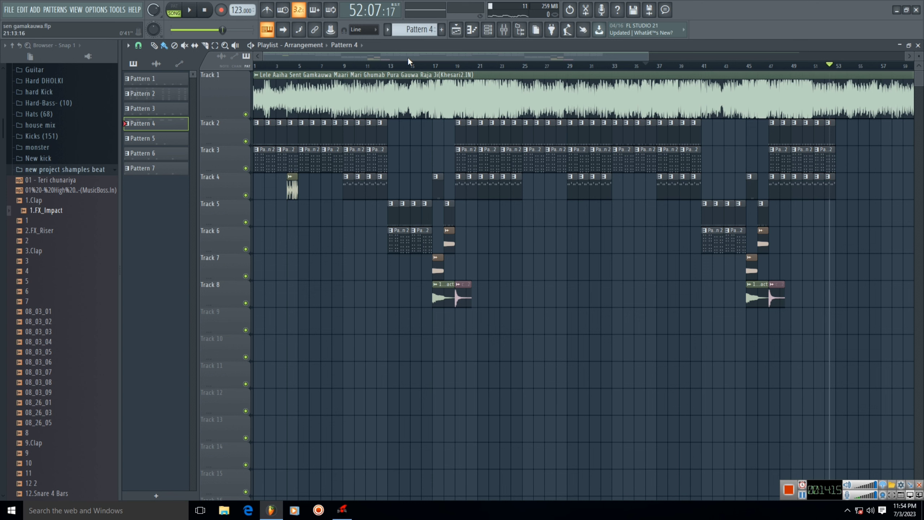
key(Home)
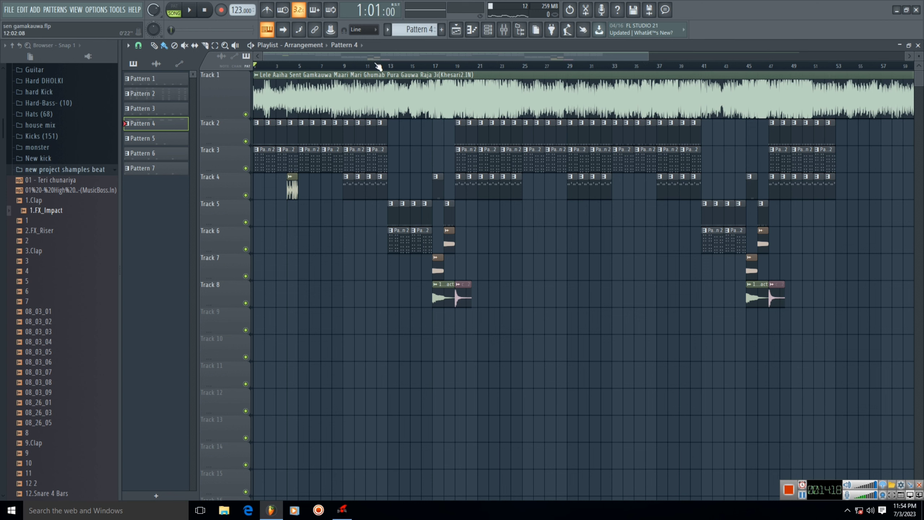
mouse_move(650, 57)
mouse_down()
mouse_move(744, 57)
mouse_move(527, 58)
mouse_move(829, 66)
mouse_move(608, 56)
mouse_move(651, 57)
mouse_up()
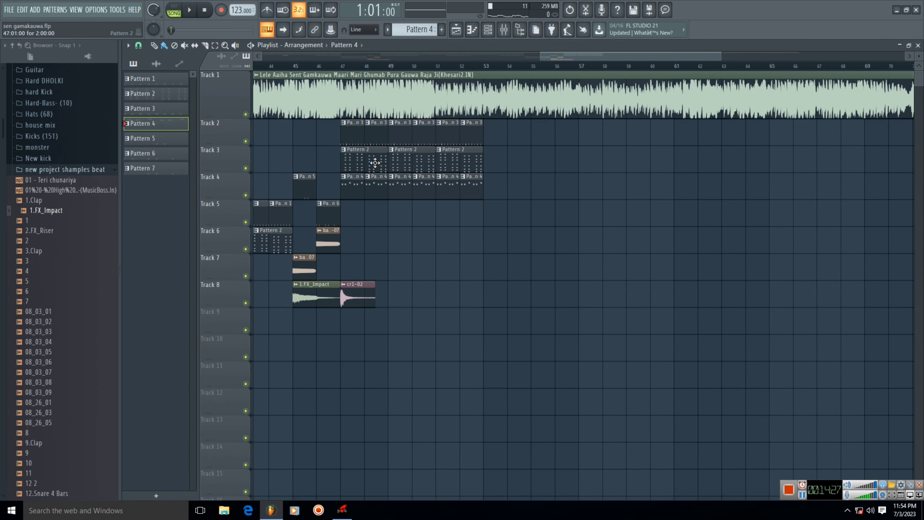
drag(539, 55, 251, 153)
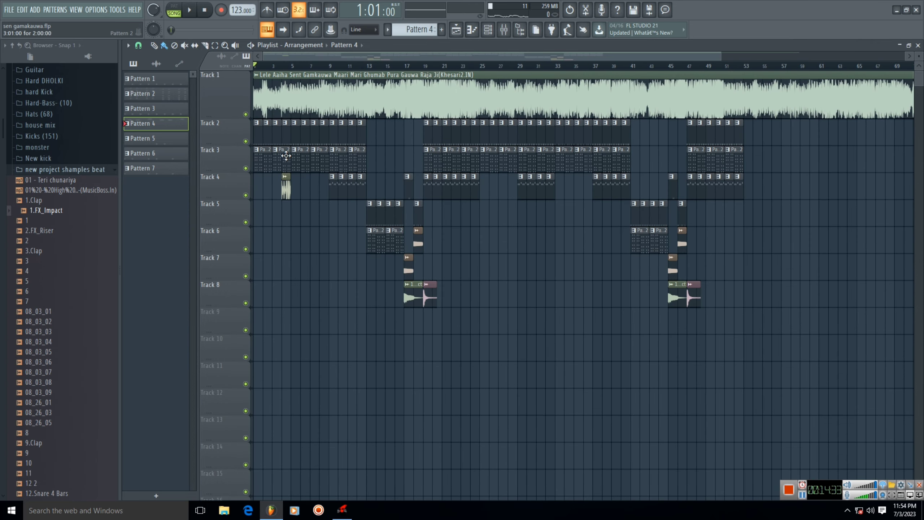
Play the arrangement from about bar 52 to bar 58, toggling the song track's mute and solo, and re-enable all tracks.
drag(265, 58, 551, 60)
click(424, 68)
key(space)
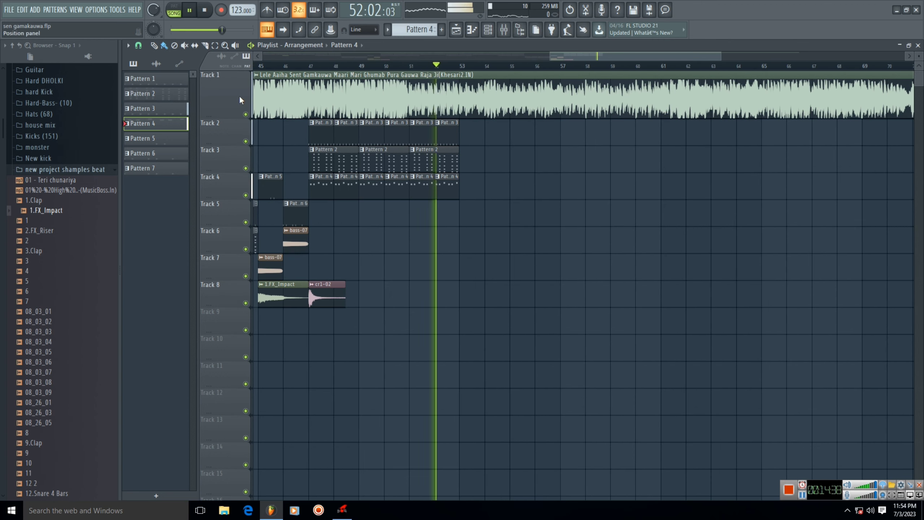
click(245, 115)
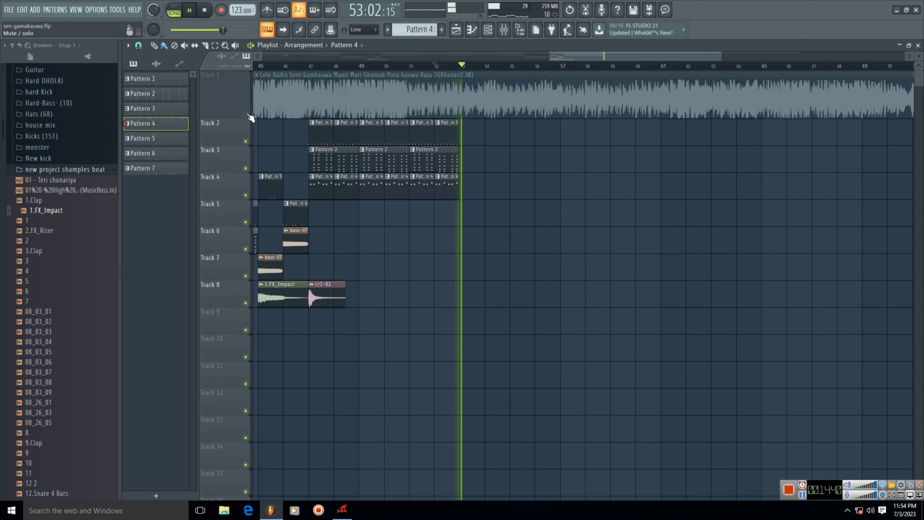
right_click(246, 115)
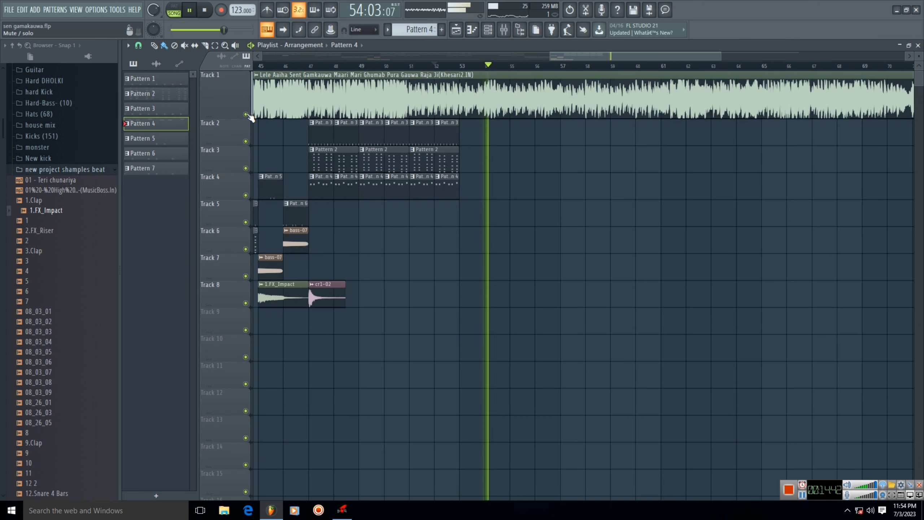
click(246, 115)
click(246, 114)
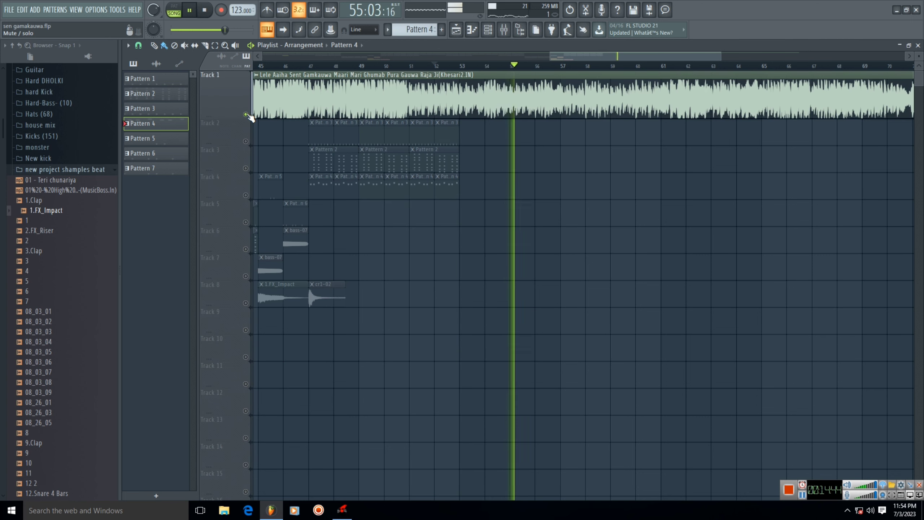
click(246, 115)
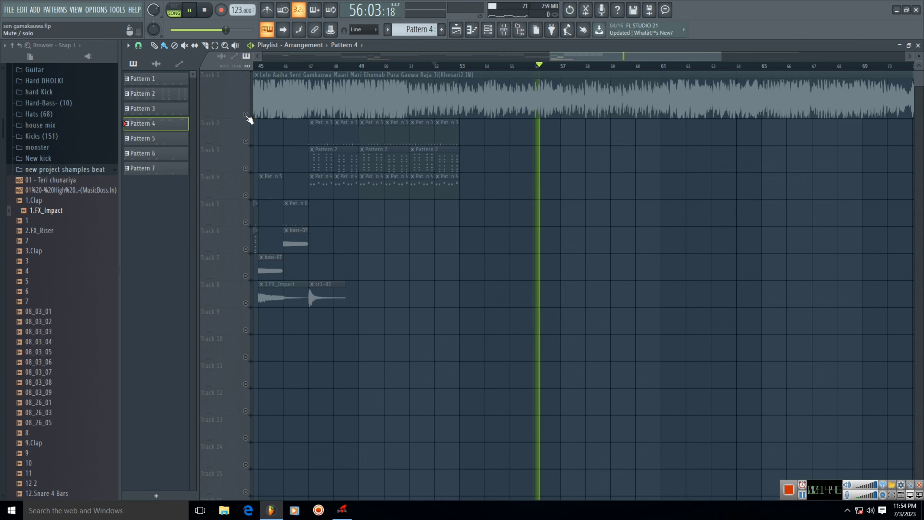
click(246, 114)
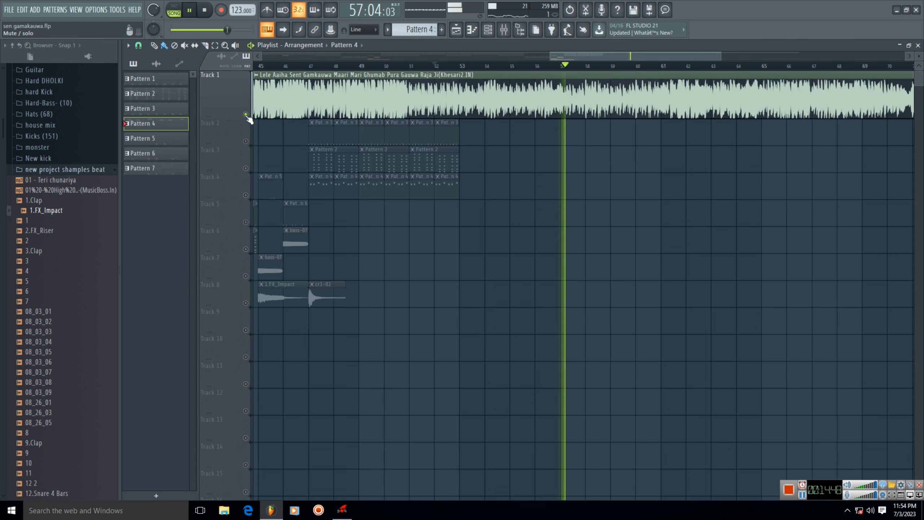
right_click(246, 114)
right_click(246, 114)
click(246, 115)
click(246, 115)
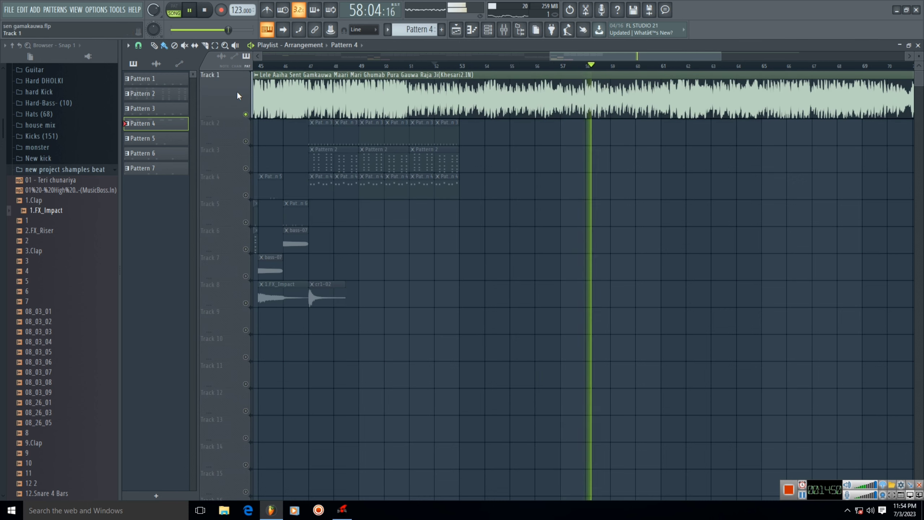
click(190, 10)
right_click(253, 119)
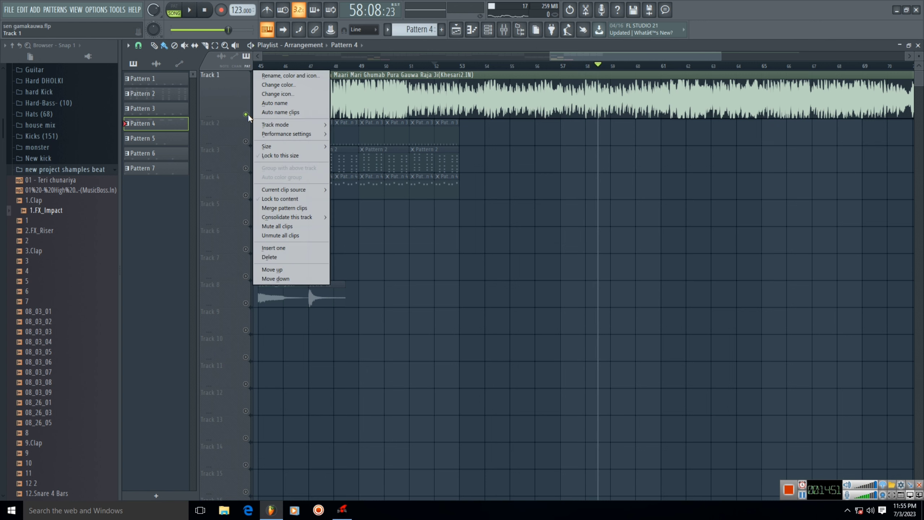
click(251, 118)
ctrl+click(251, 116)
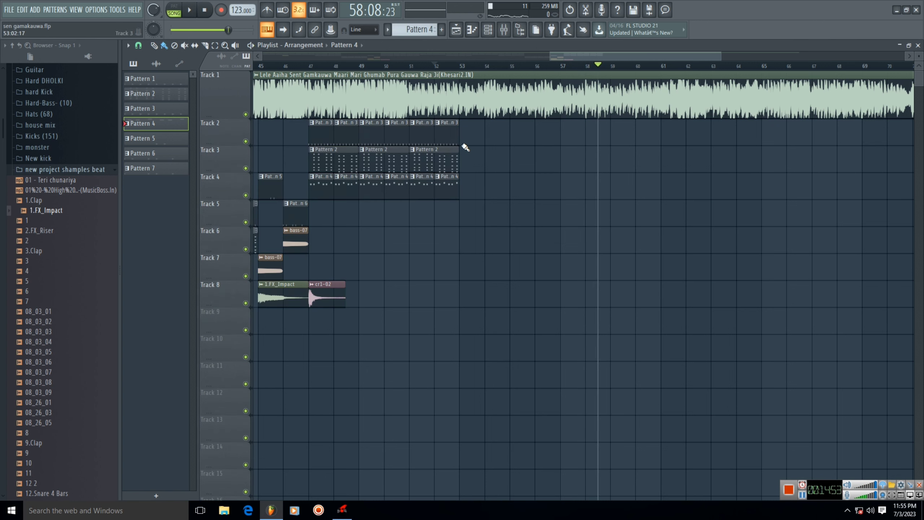
Repeat Pattern 3 on Track 2 and Pattern 2 on Track 3 from bar 53 through bar 56.
drag(464, 138, 525, 141)
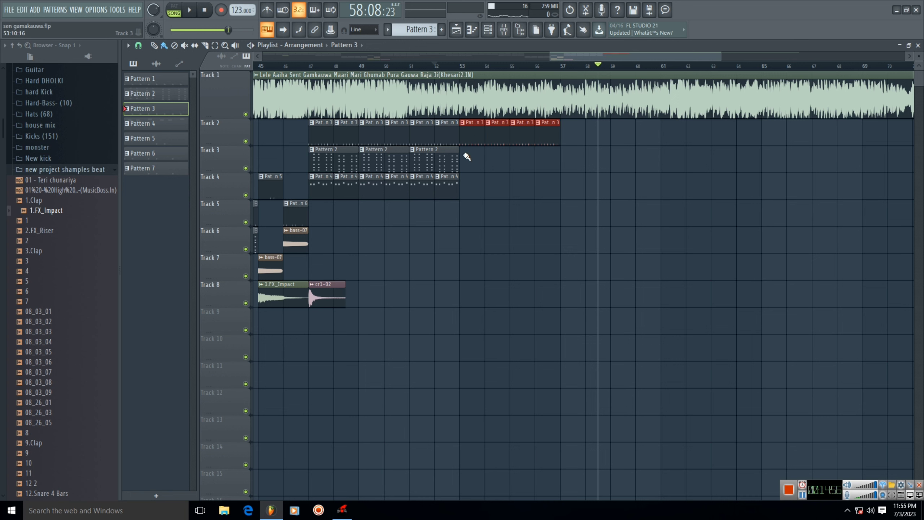
click(442, 159)
drag(462, 165, 521, 166)
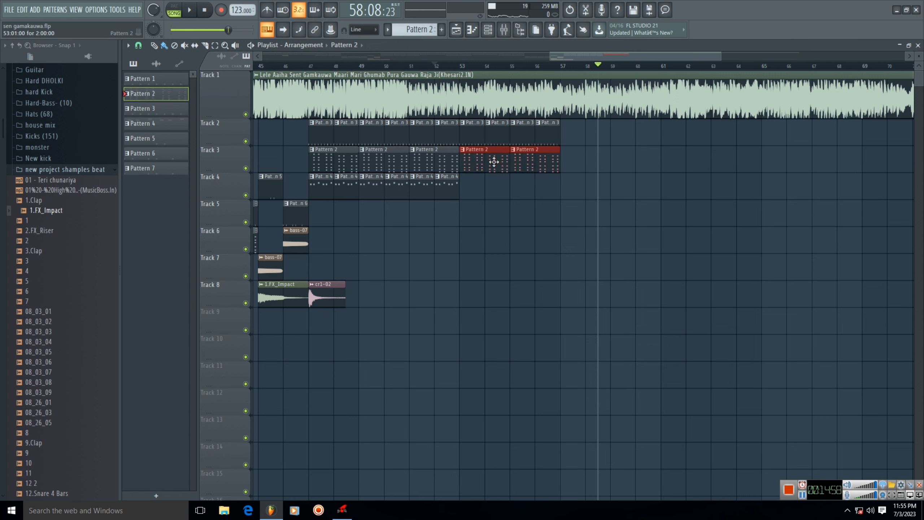
Add Pattern 3 clips from bar 57 onward, place them on Track 2, and trim the run to end with bar 60.
drag(565, 187, 687, 197)
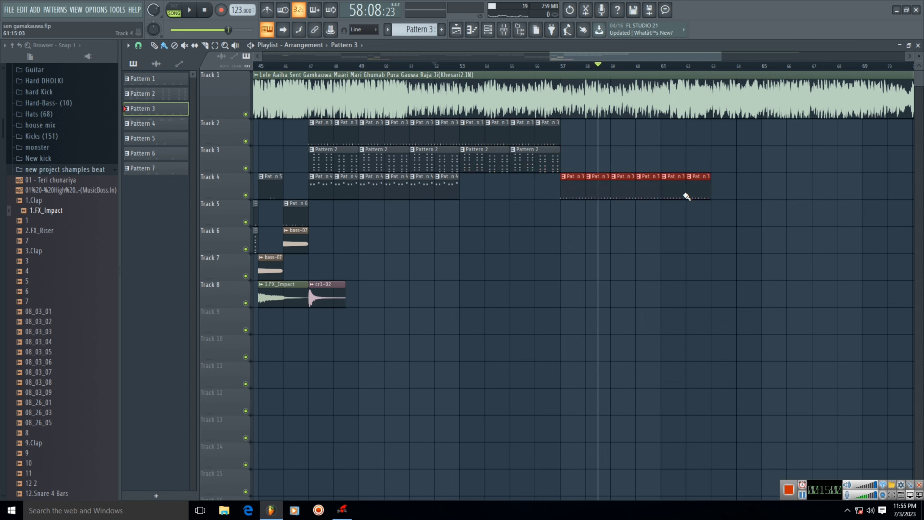
drag(576, 193, 577, 138)
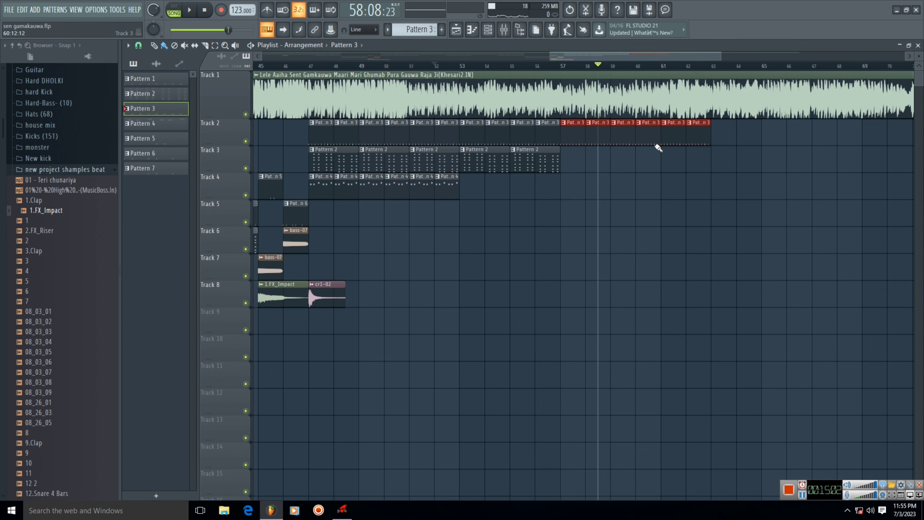
right_click(690, 137)
right_click(675, 142)
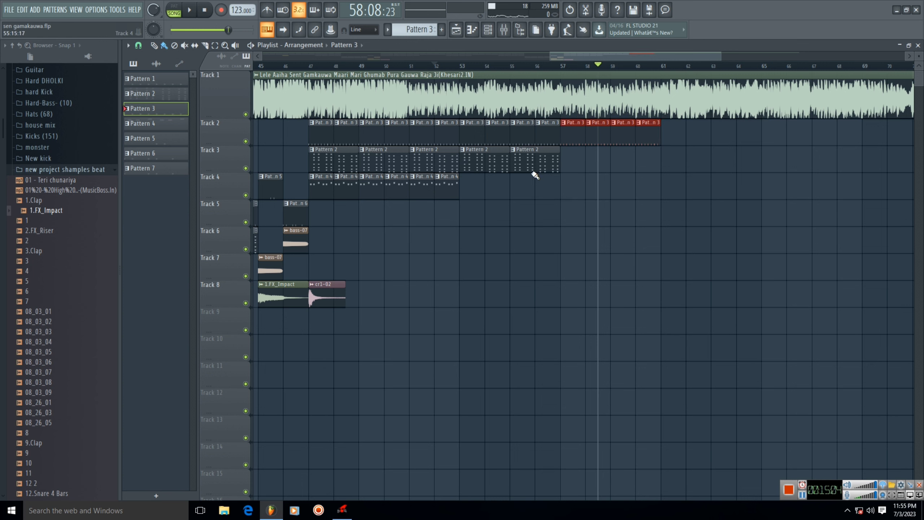
Repeat Pattern 2 on Track 3 from bar 57 through bar 60 and Pattern 4 on Track 4 from bar 57 through bar 61.
click(540, 162)
mouse_move(564, 190)
mouse_down()
mouse_move(588, 188)
mouse_move(577, 159)
mouse_up()
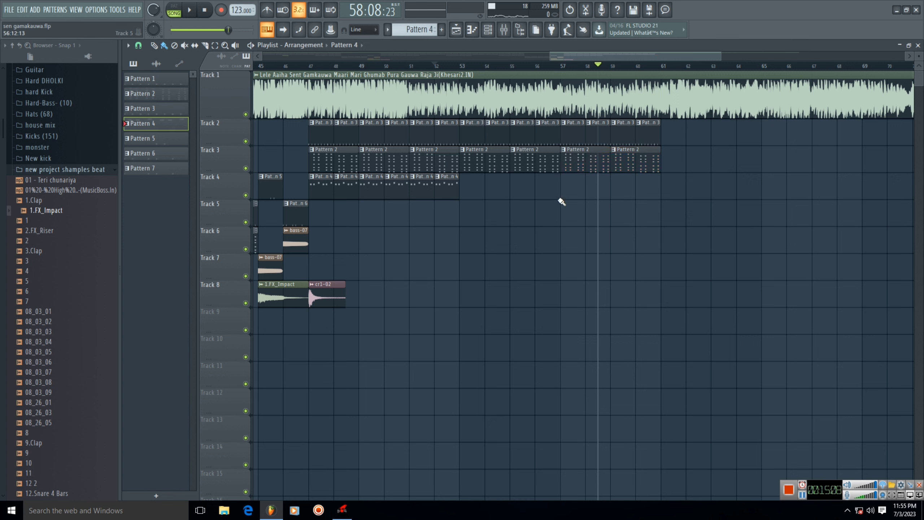
drag(564, 191, 649, 193)
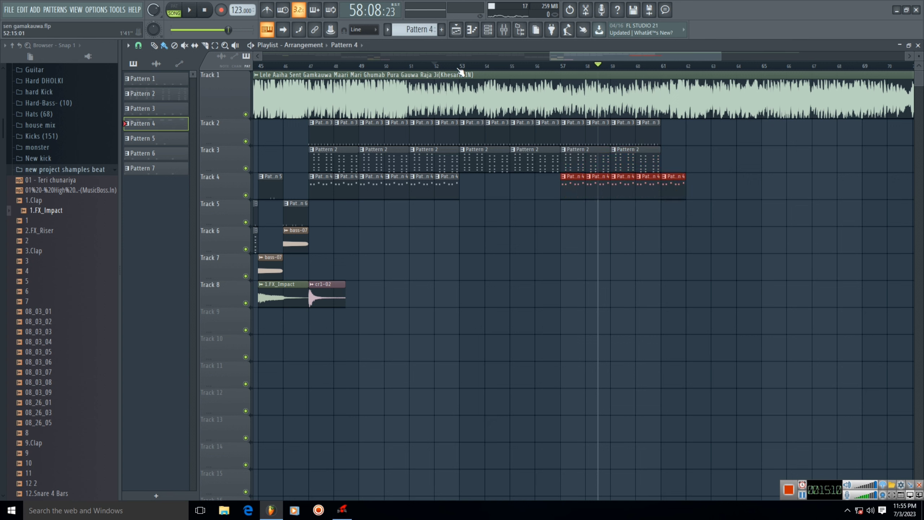
Play the arrangement around bar 60 and delete the extra Pattern 4 clip at bar 61 on Track 4.
click(459, 68)
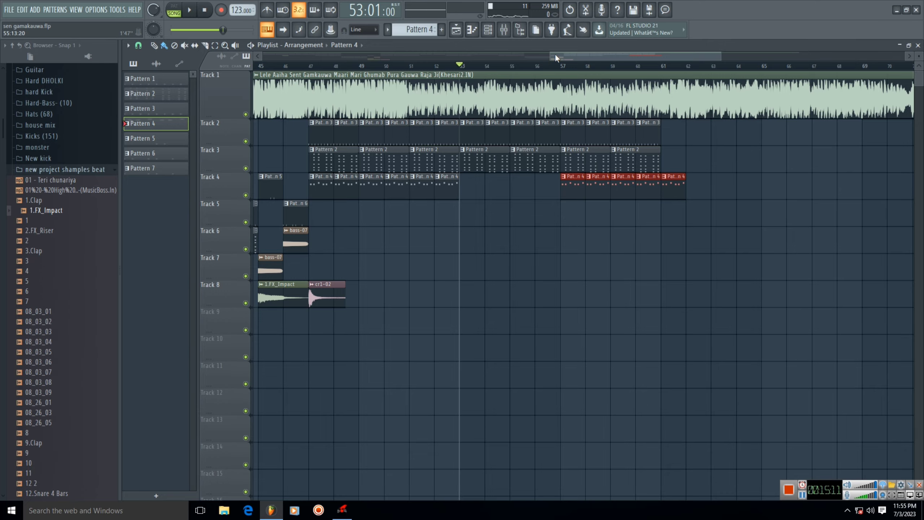
drag(556, 58, 641, 61)
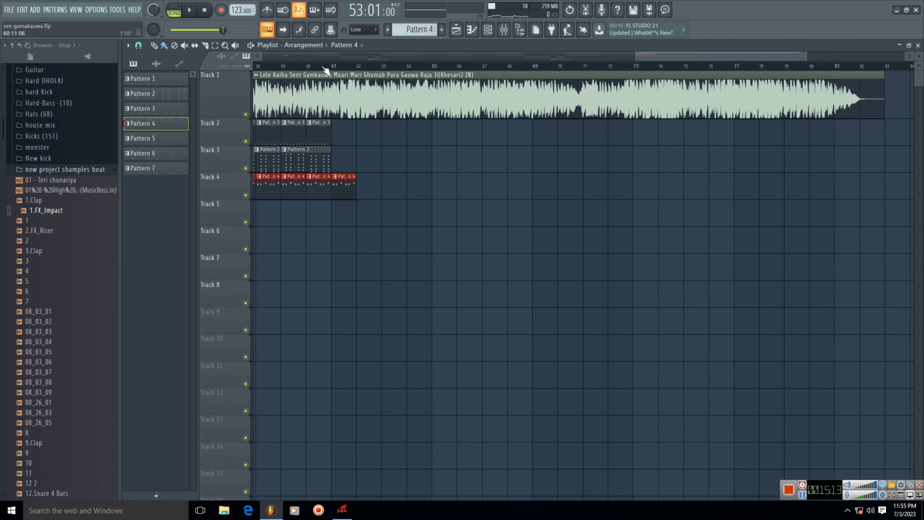
key(space)
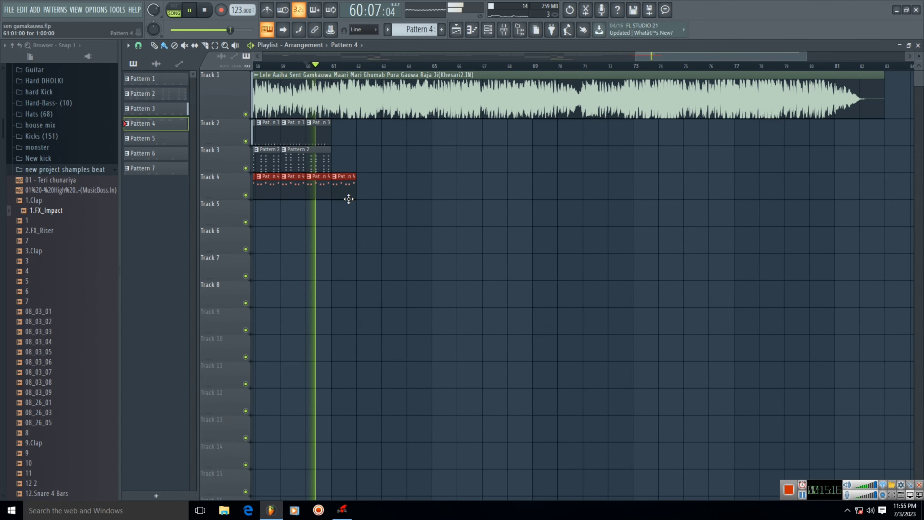
right_click(343, 183)
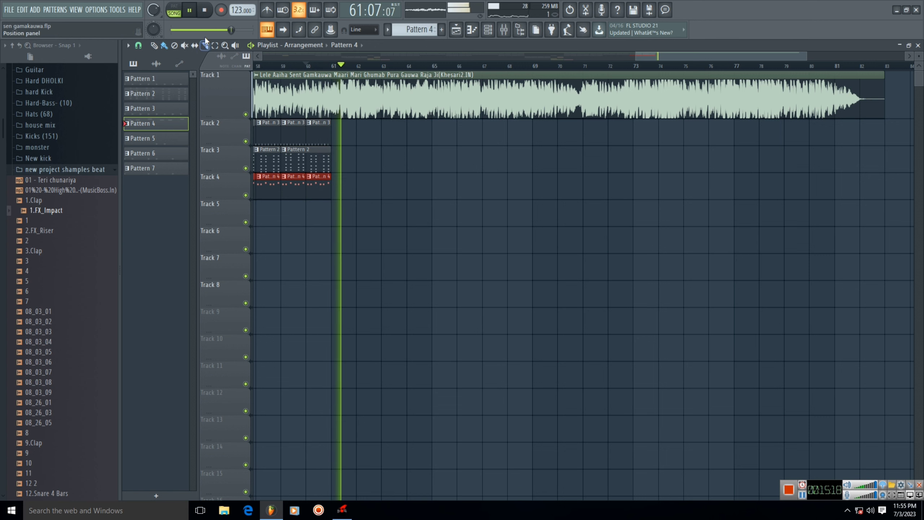
key(space)
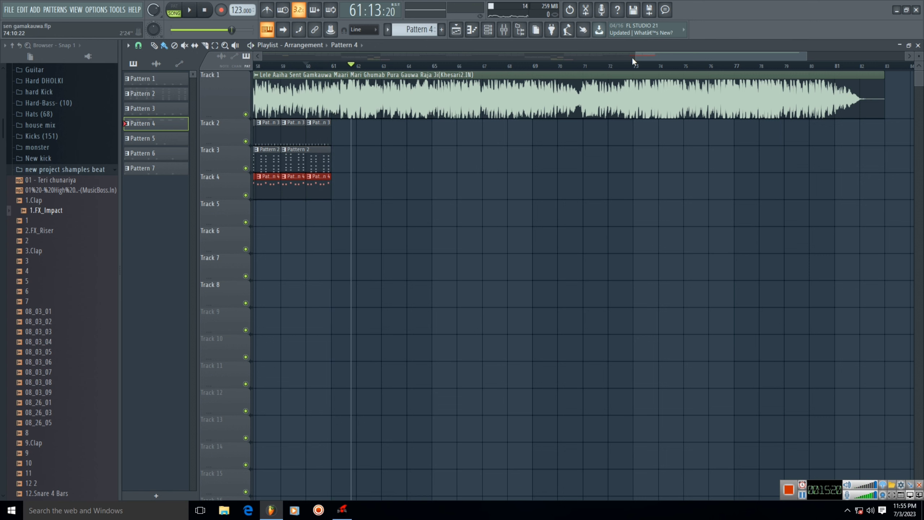
Copy all Track 2 to Track 8 clips of the section from bar 33 through bar 50 to bar 61.
drag(634, 57, 448, 57)
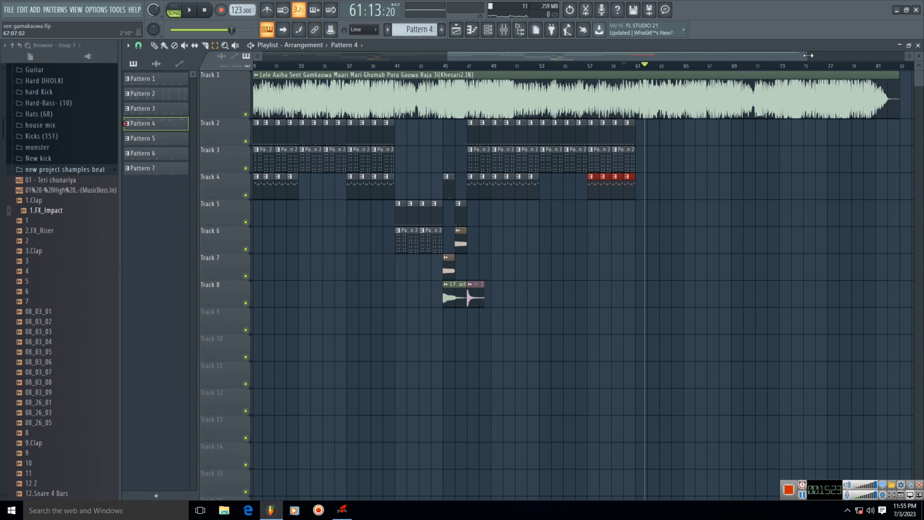
drag(808, 55, 571, 64)
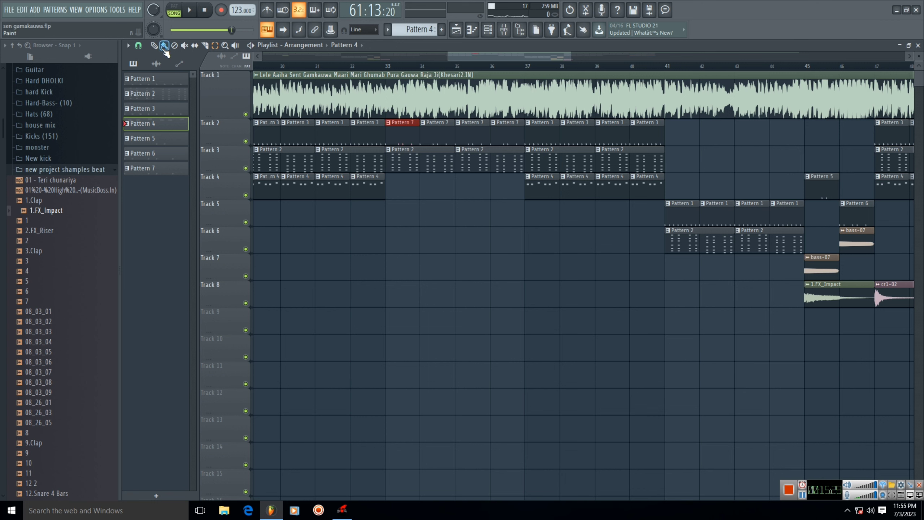
key(F6)
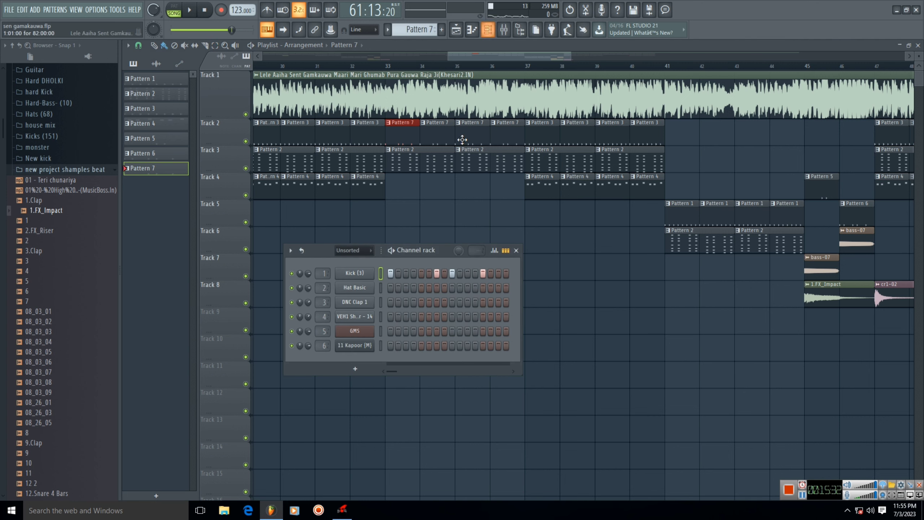
key(F6)
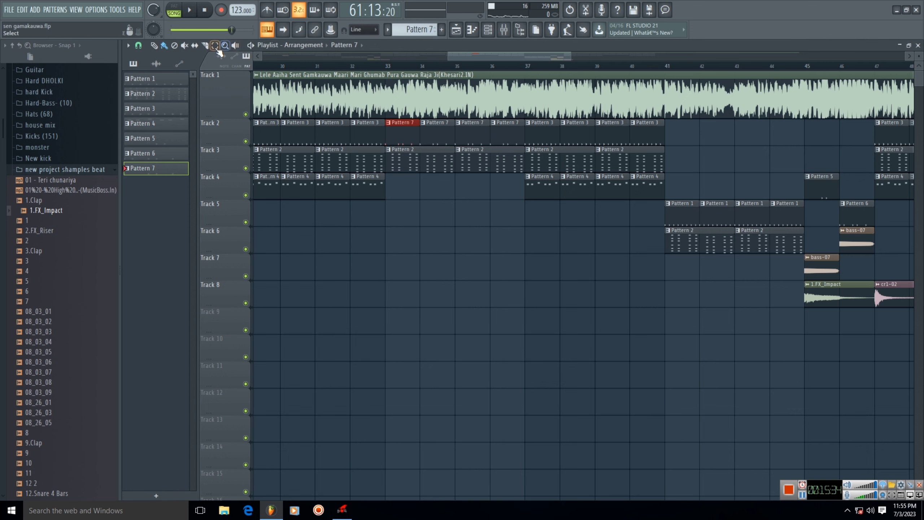
drag(391, 328, 878, 144)
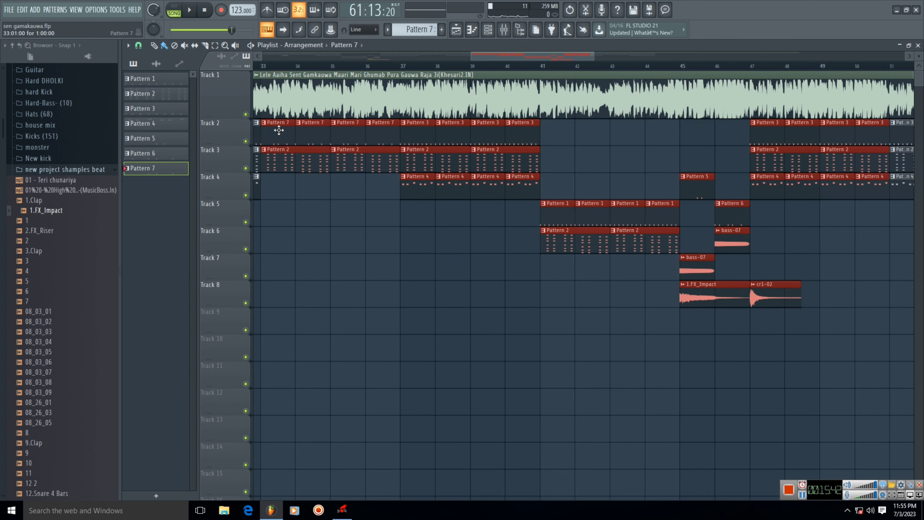
drag(278, 130, 723, 139)
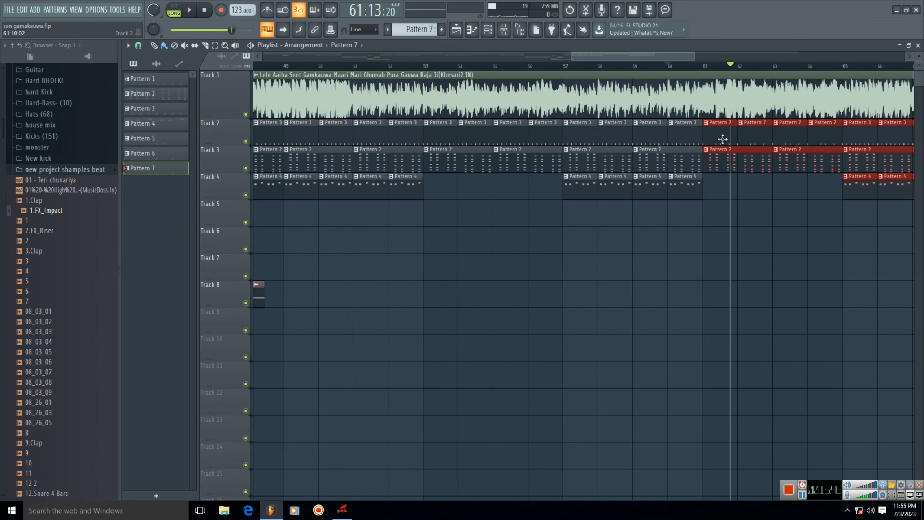
Extend Pattern 3 on Track 2, Pattern 2 on Track 3 and Pattern 4 on Track 4 through bars 79 and 80.
drag(623, 56, 754, 56)
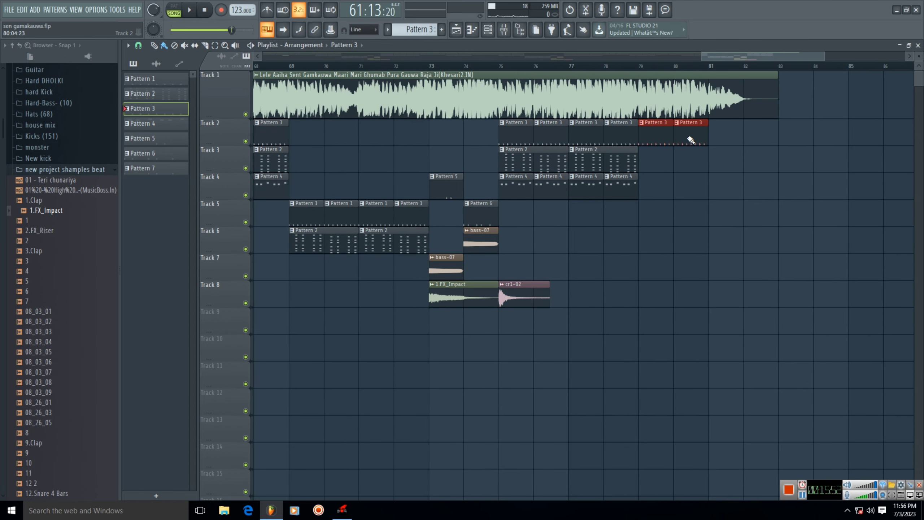
click(645, 168)
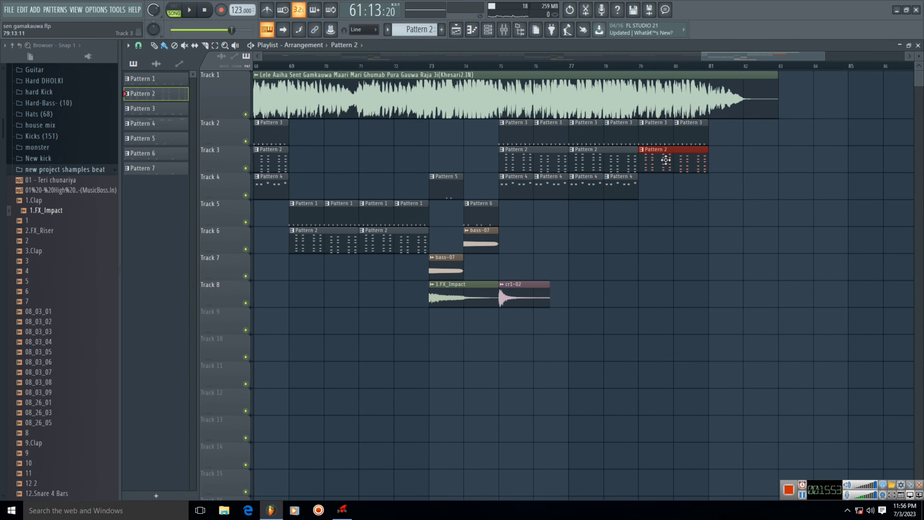
click(622, 189)
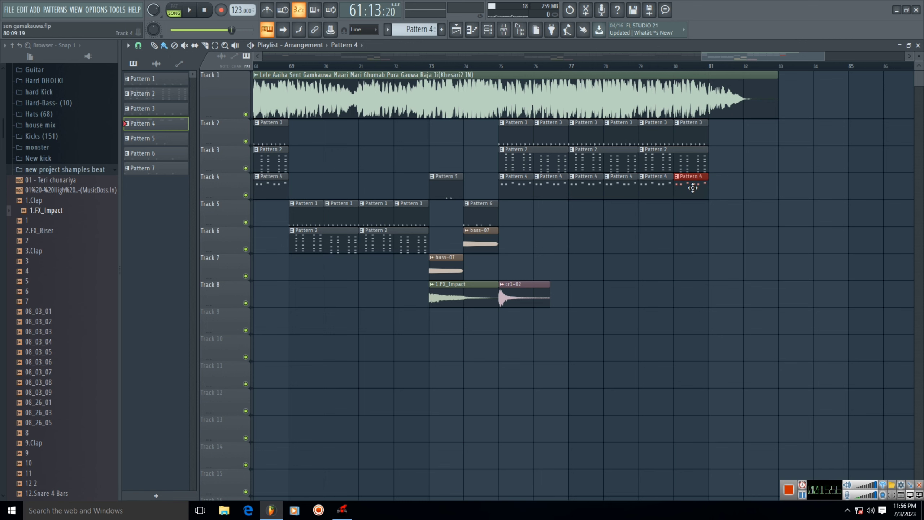
Place a copy of the 1.FX_Impact clip on Track 8 at bar 81, right after the last patterns.
drag(713, 58, 709, 54)
click(464, 297)
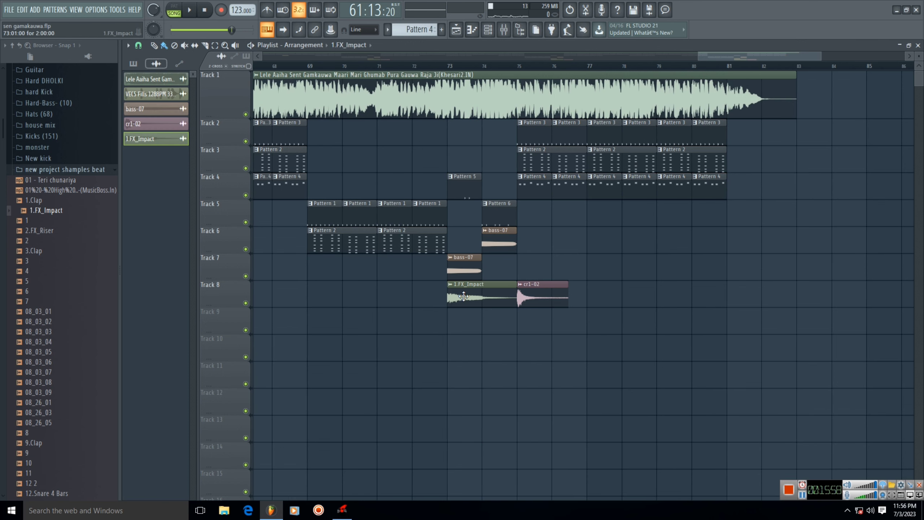
click(732, 302)
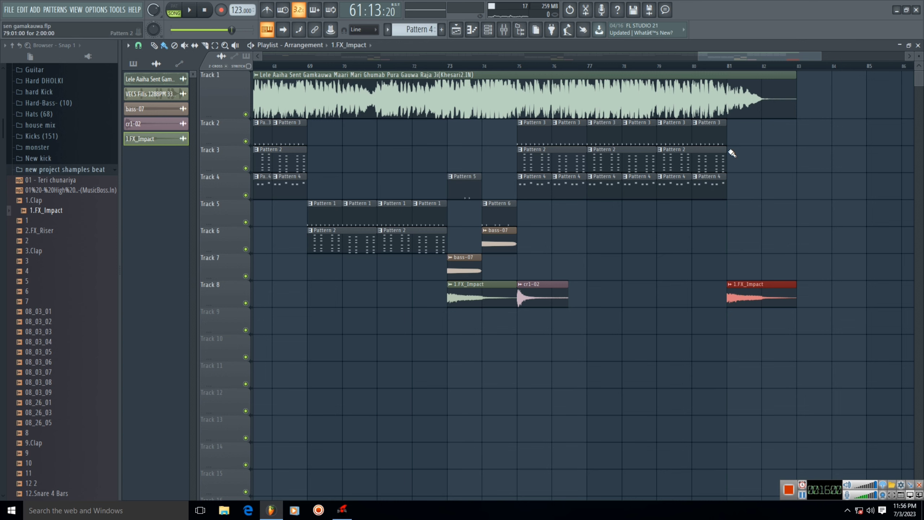
Play the arrangement from bar 61, open the song clip's channel settings, and compare the mix with Track 1 muted and unmuted.
drag(715, 56, 645, 56)
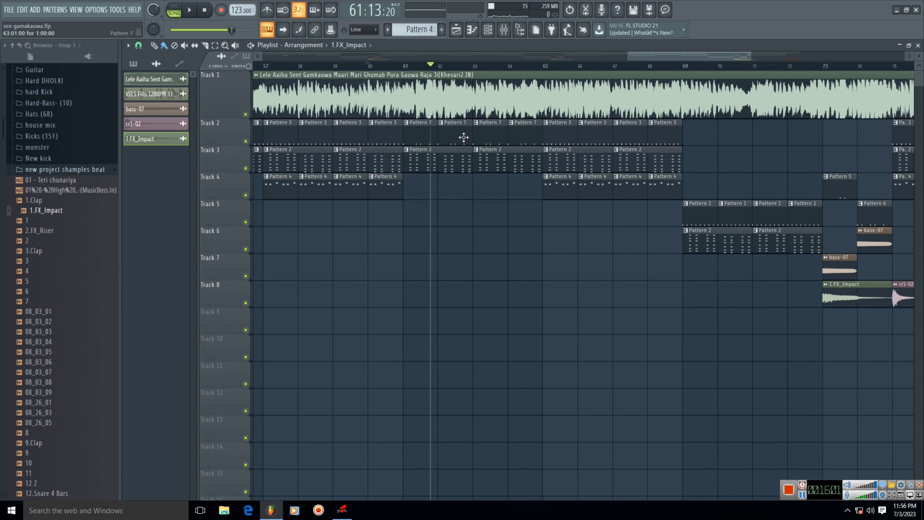
click(408, 67)
click(187, 16)
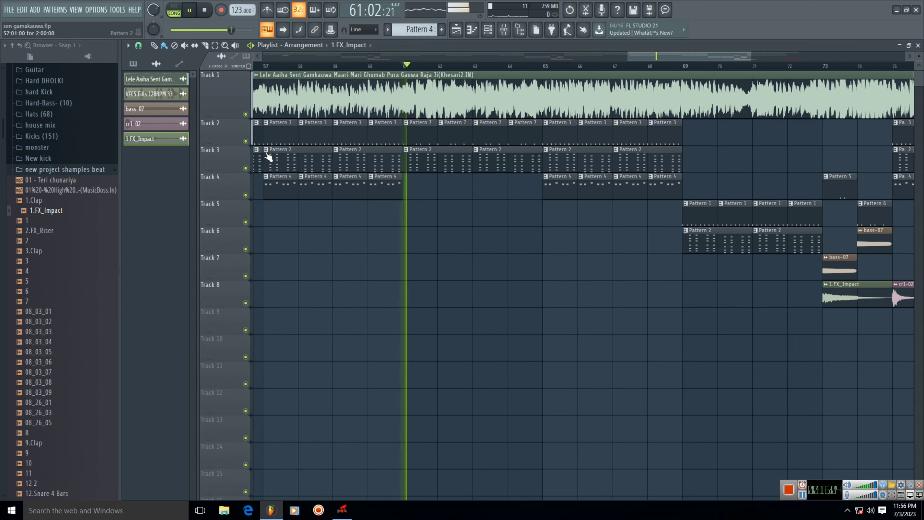
click(246, 115)
click(257, 75)
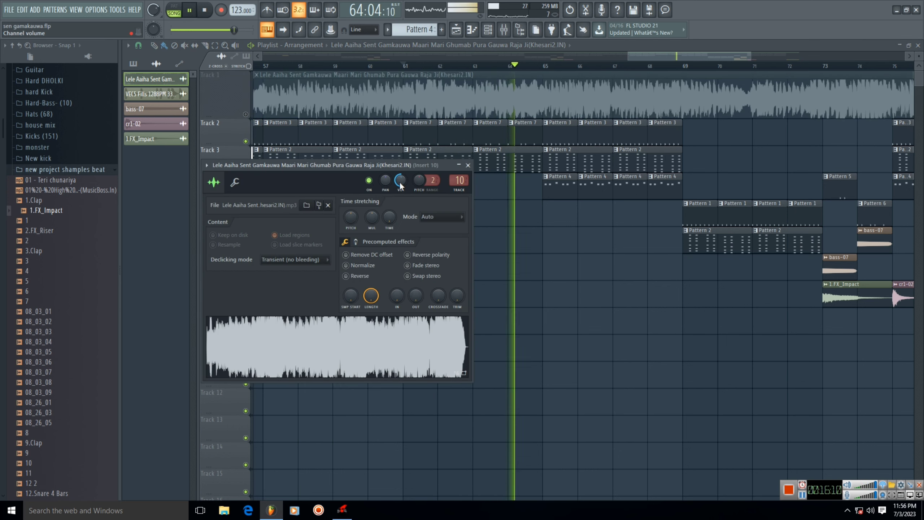
click(246, 115)
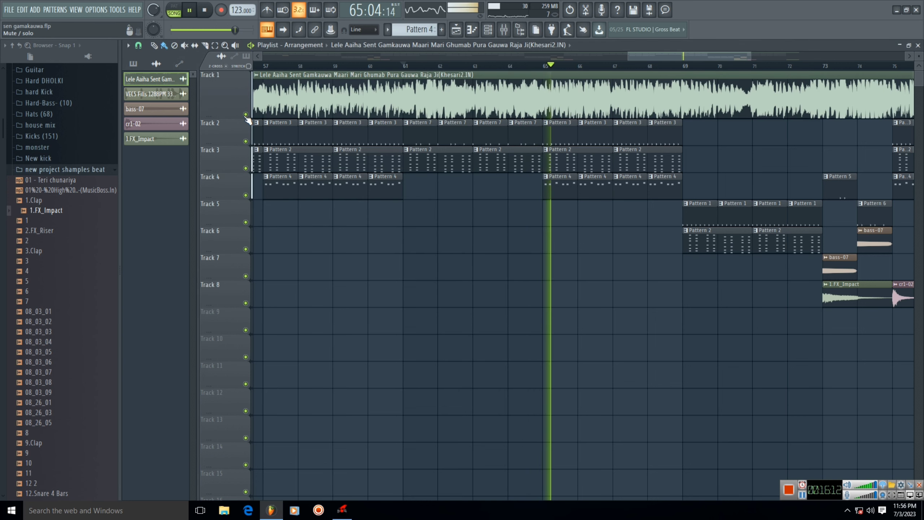
click(245, 114)
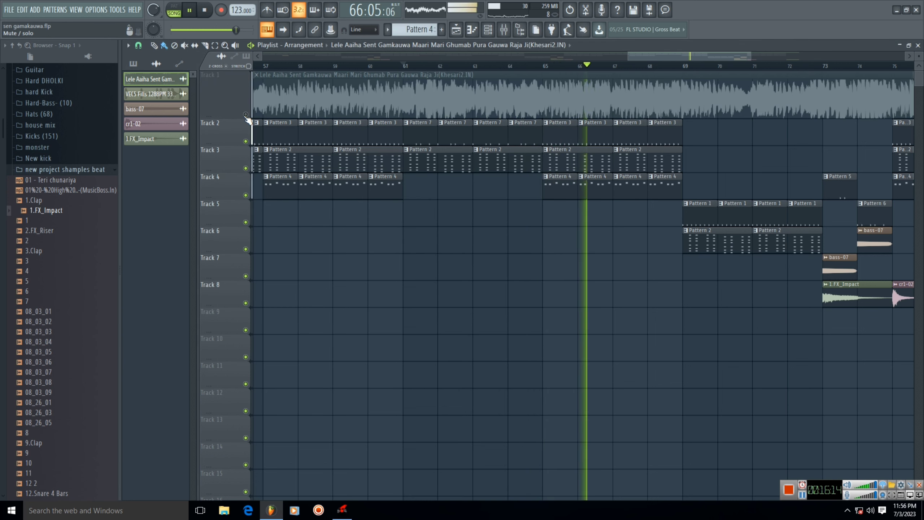
Keep toggling the mute on the song's Track 1 while the rhythm plays through bars 67 to 70.
drag(659, 57, 707, 53)
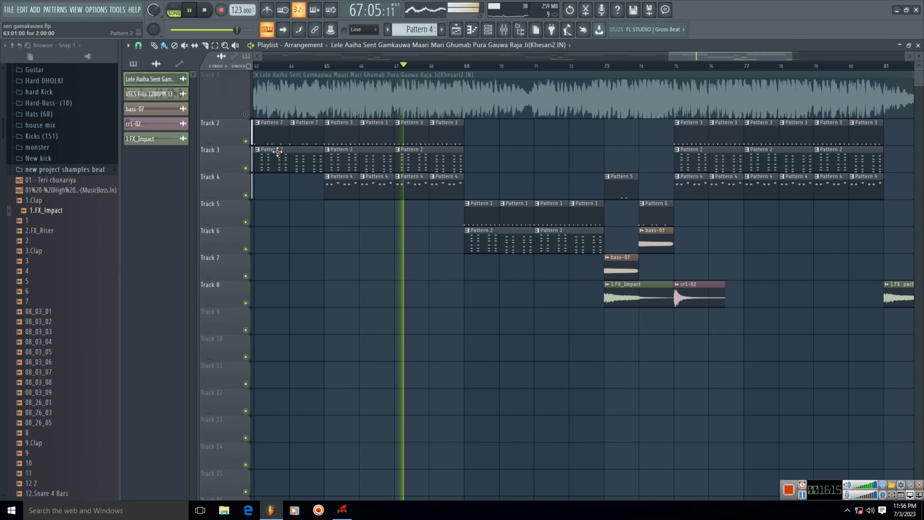
click(247, 116)
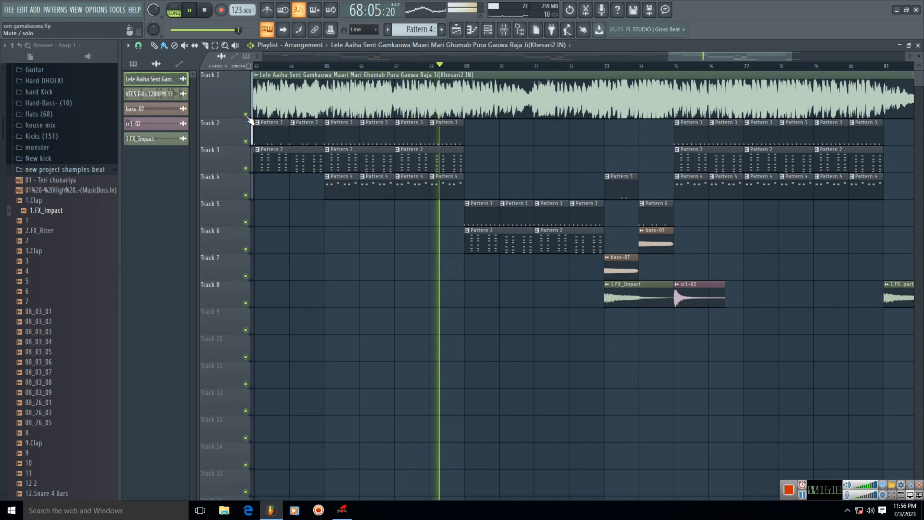
click(247, 116)
click(246, 115)
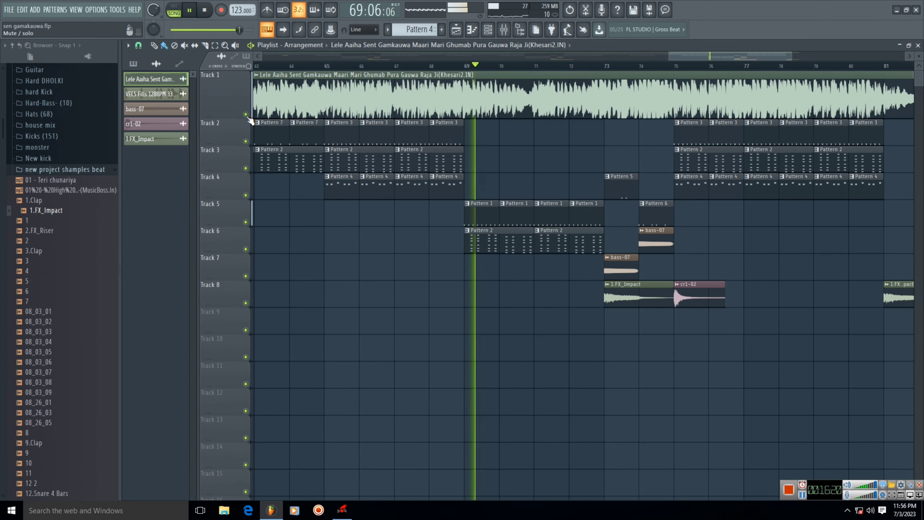
click(247, 115)
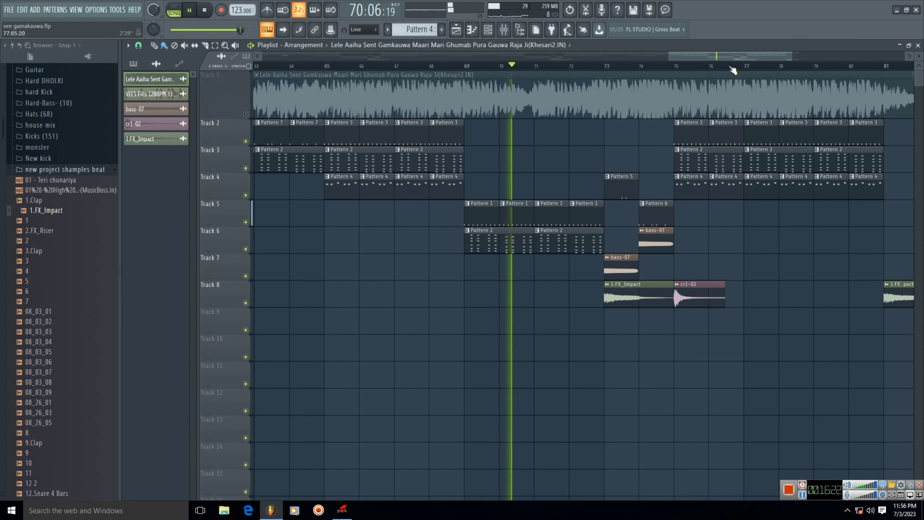
Play from bar 77 to the end of the song, switching Track 1 on and off to check the closing section, then stop playback.
drag(738, 65, 749, 63)
drag(704, 83, 584, 89)
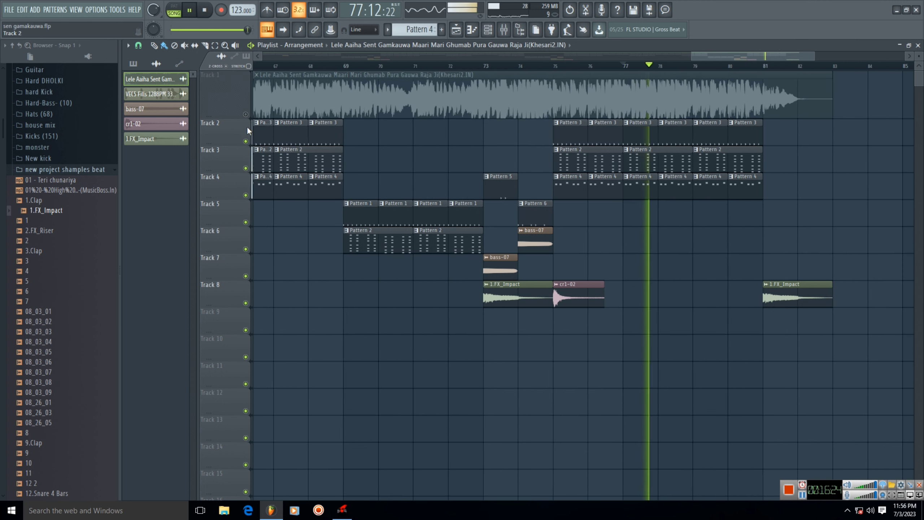
click(246, 116)
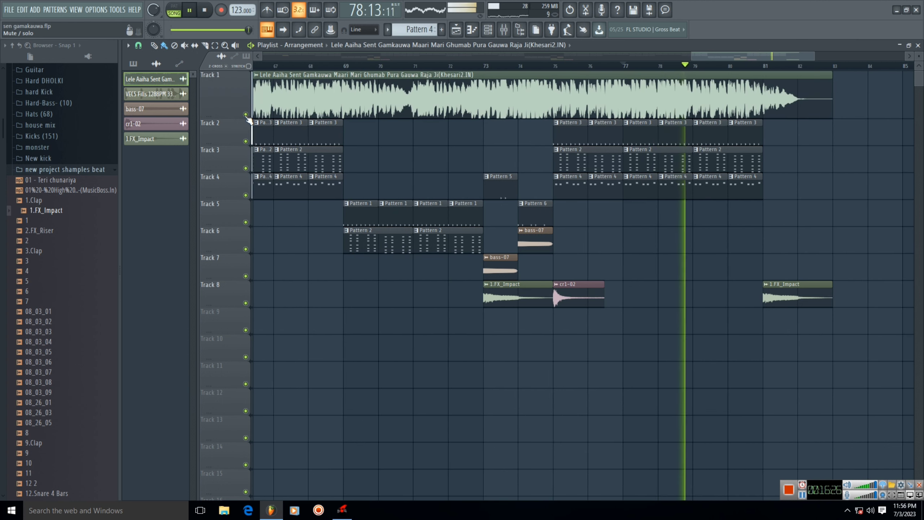
click(246, 115)
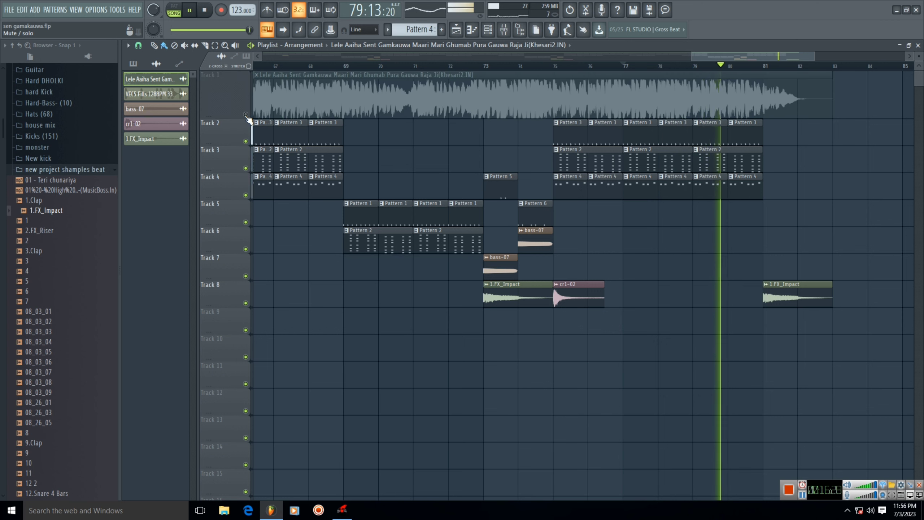
click(246, 115)
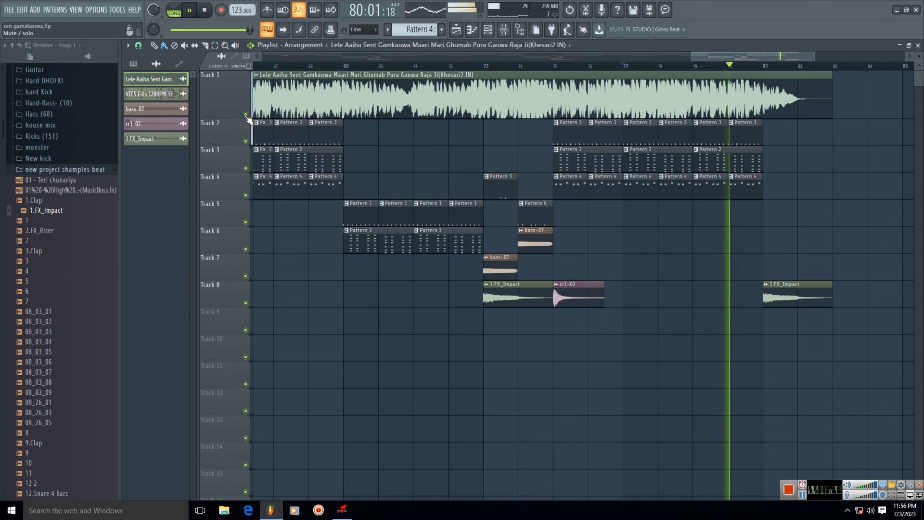
click(189, 10)
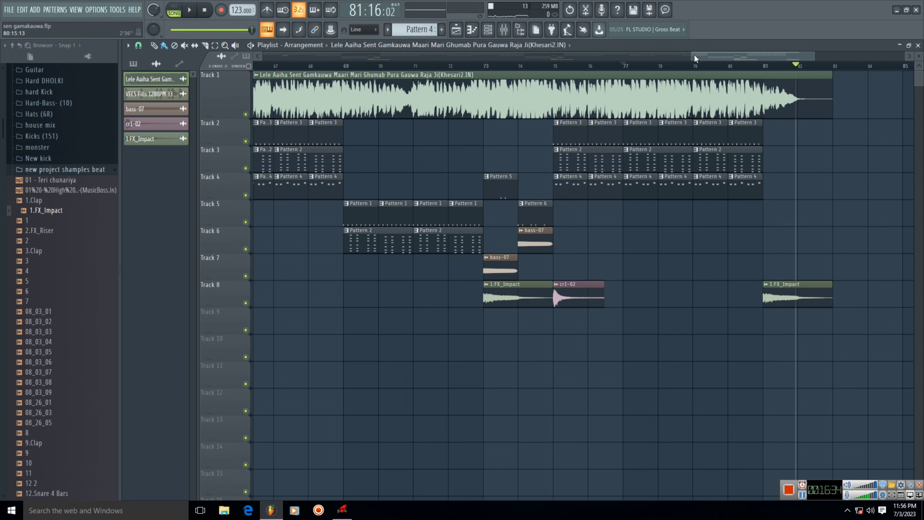
Fit the whole arrangement in the Playlist and return the playhead to bar 1.
drag(694, 56, 3, 69)
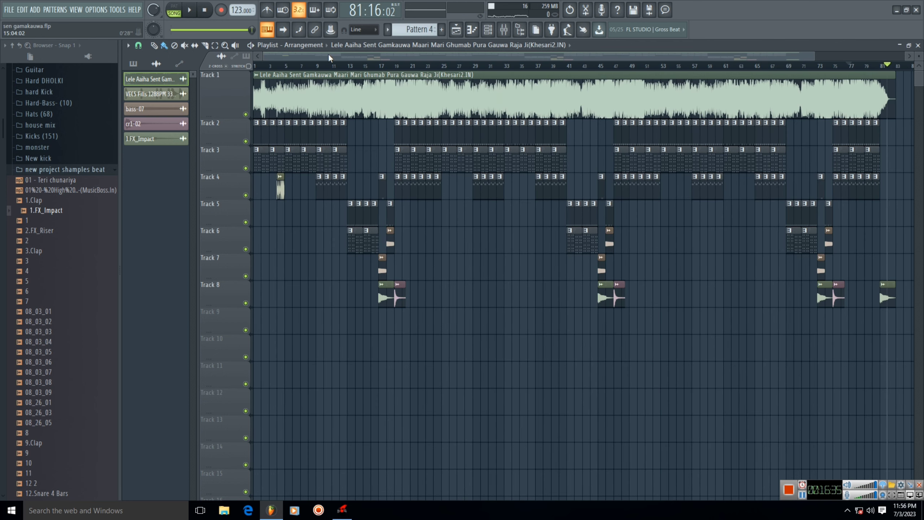
drag(315, 68, 58, 60)
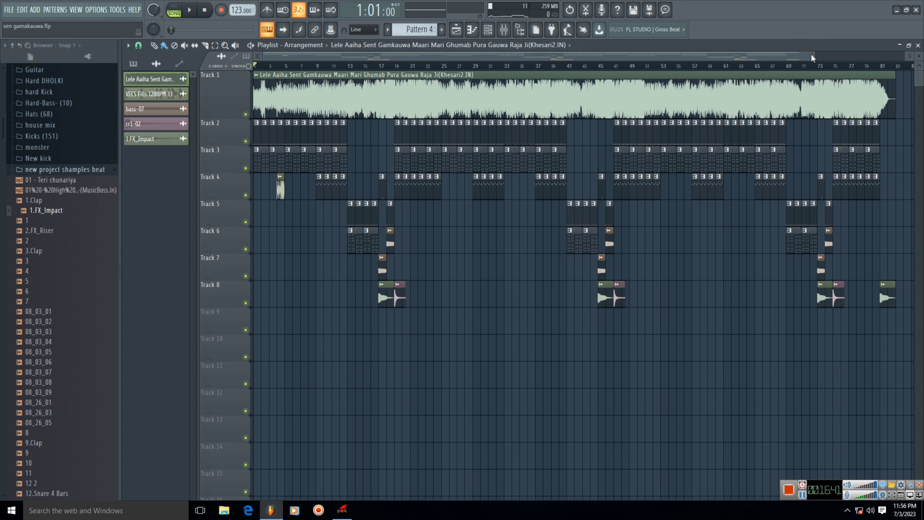
drag(812, 54, 801, 56)
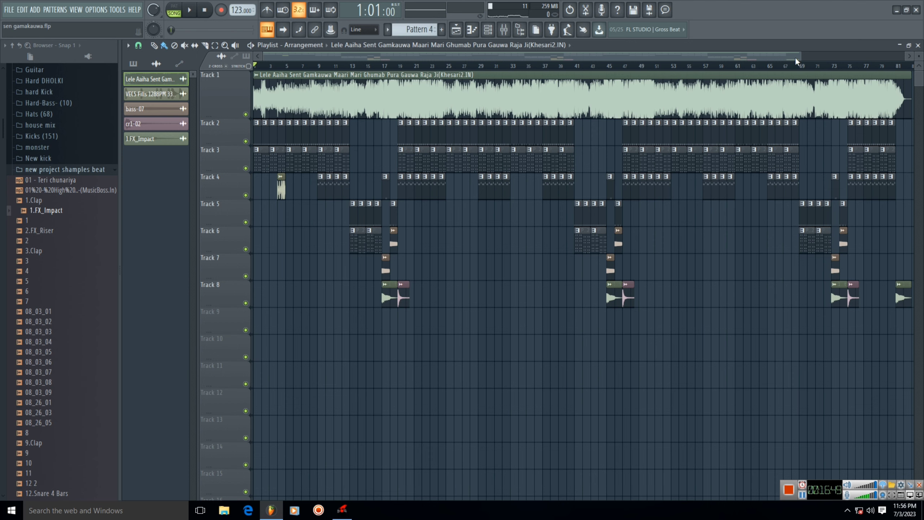
drag(799, 55, 629, 56)
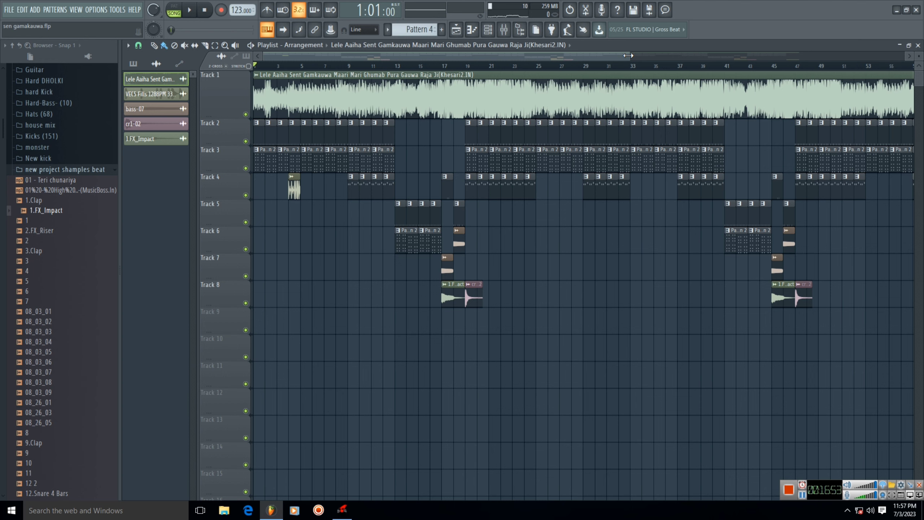
drag(628, 55, 520, 56)
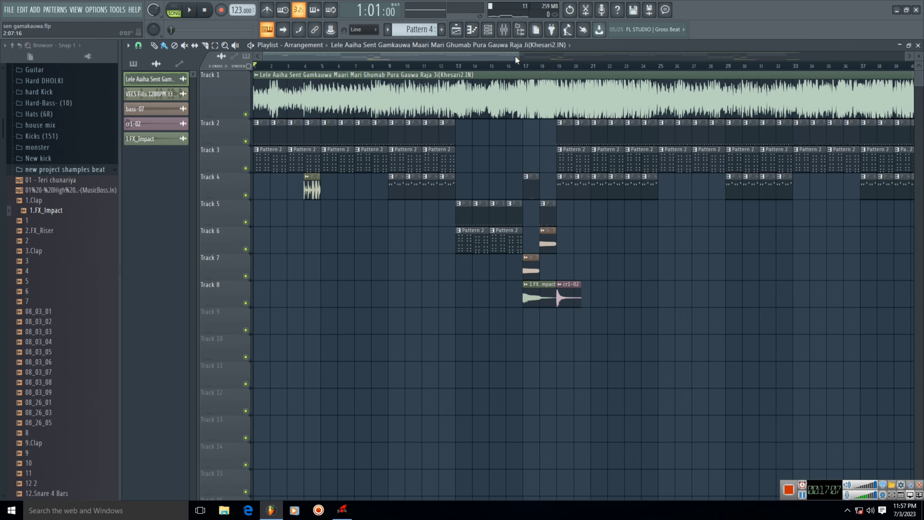
drag(515, 55, 779, 68)
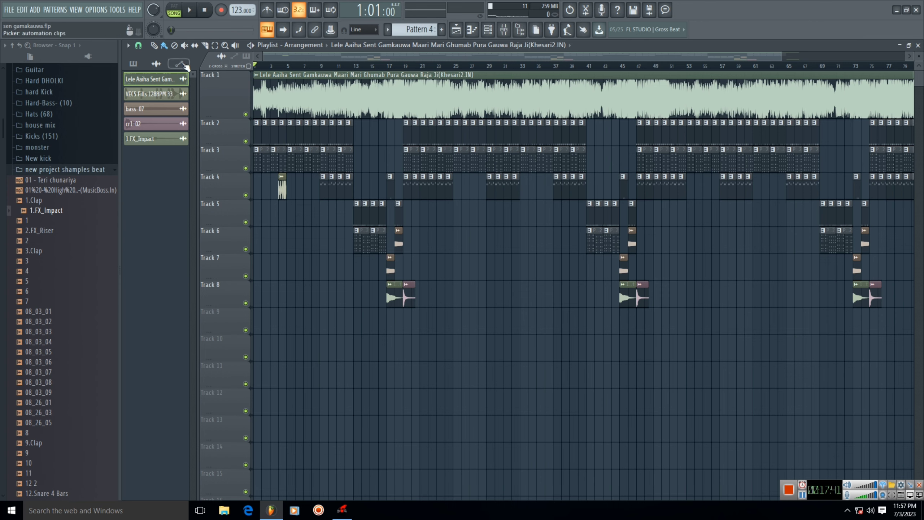
mouse_move(783, 56)
mouse_down()
mouse_move(897, 56)
mouse_move(790, 56)
mouse_up()
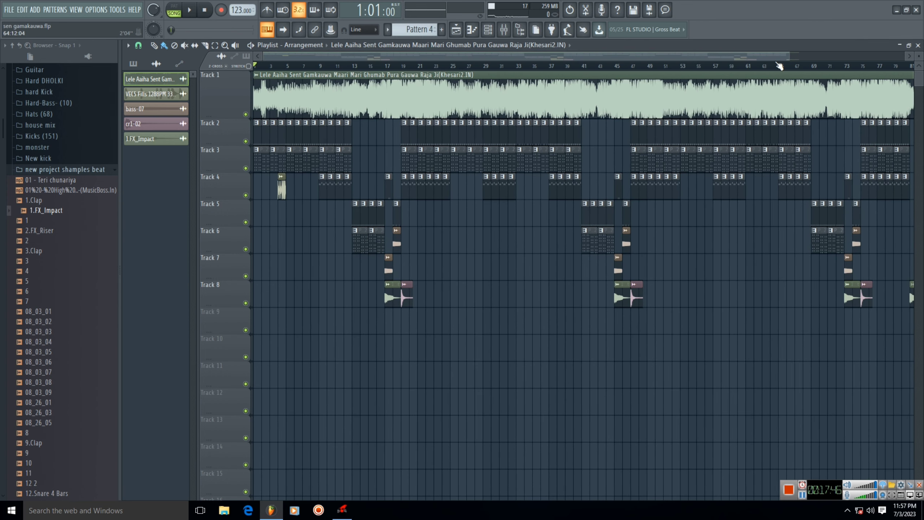